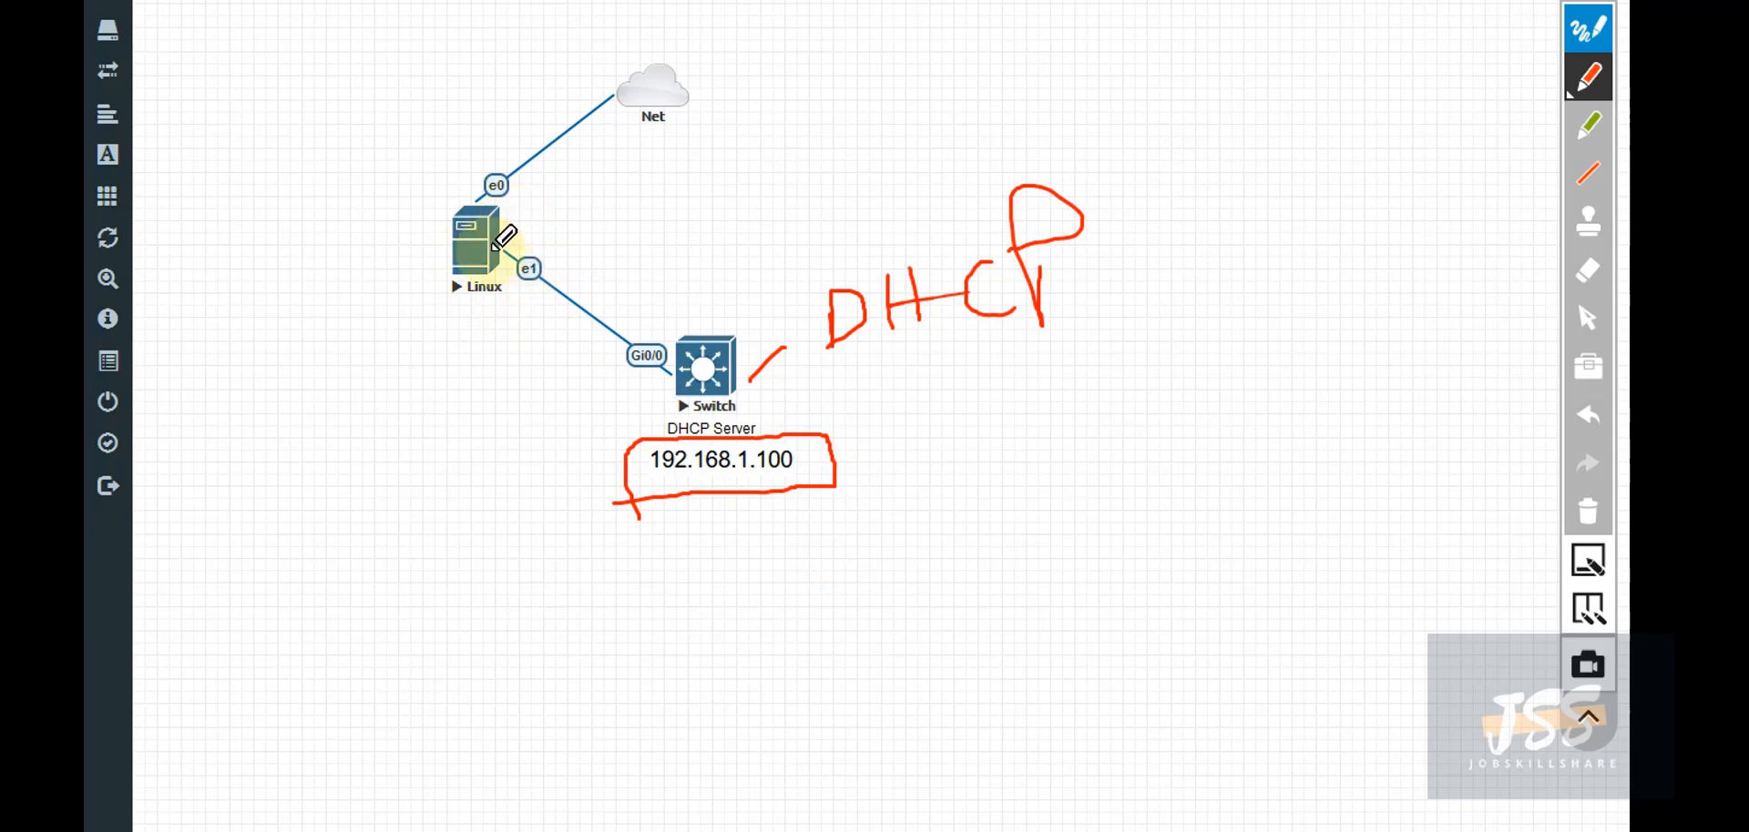
Step: Circle the Linux server's e1 interface in red and handwrite 192.168.1.1 beside it
{"action": "mouse_move", "coordinate": [534, 248]}
{"action": "left_mouse_down"}
{"action": "mouse_move", "coordinate": [524, 296]}
{"action": "mouse_move", "coordinate": [553, 282]}
{"action": "mouse_move", "coordinate": [528, 248]}
{"action": "left_mouse_up"}
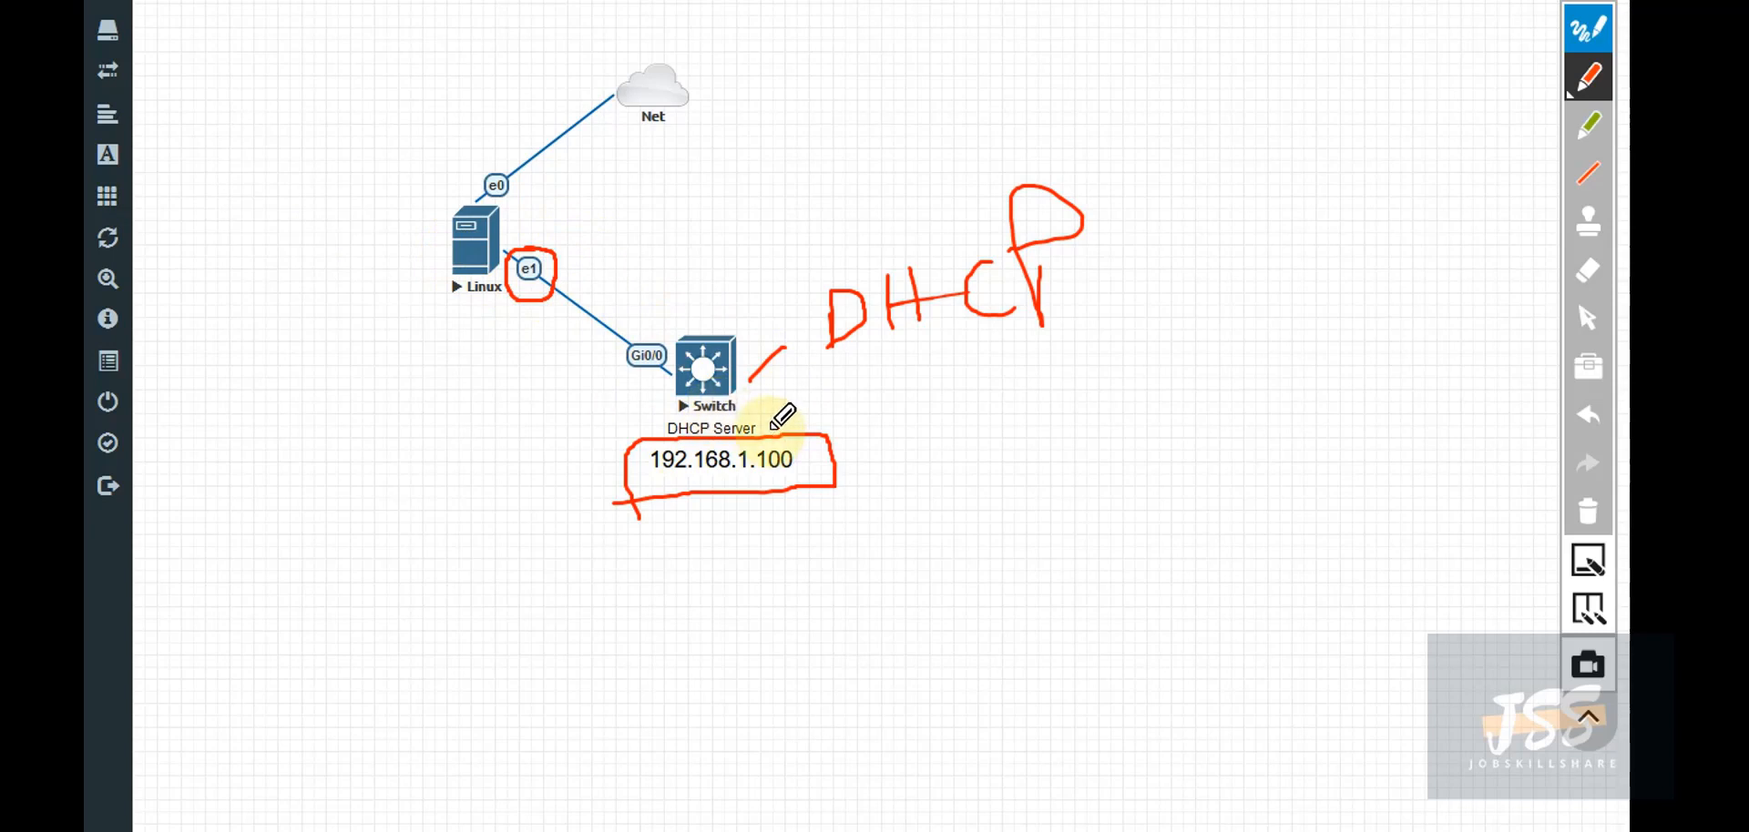
{"action": "mouse_move", "coordinate": [372, 326]}
{"action": "left_mouse_down"}
{"action": "mouse_move", "coordinate": [373, 361]}
{"action": "mouse_move", "coordinate": [398, 374]}
{"action": "mouse_move", "coordinate": [506, 344]}
{"action": "mouse_move", "coordinate": [560, 371]}
{"action": "left_mouse_up"}
{"action": "left_click", "coordinate": [420, 359]}
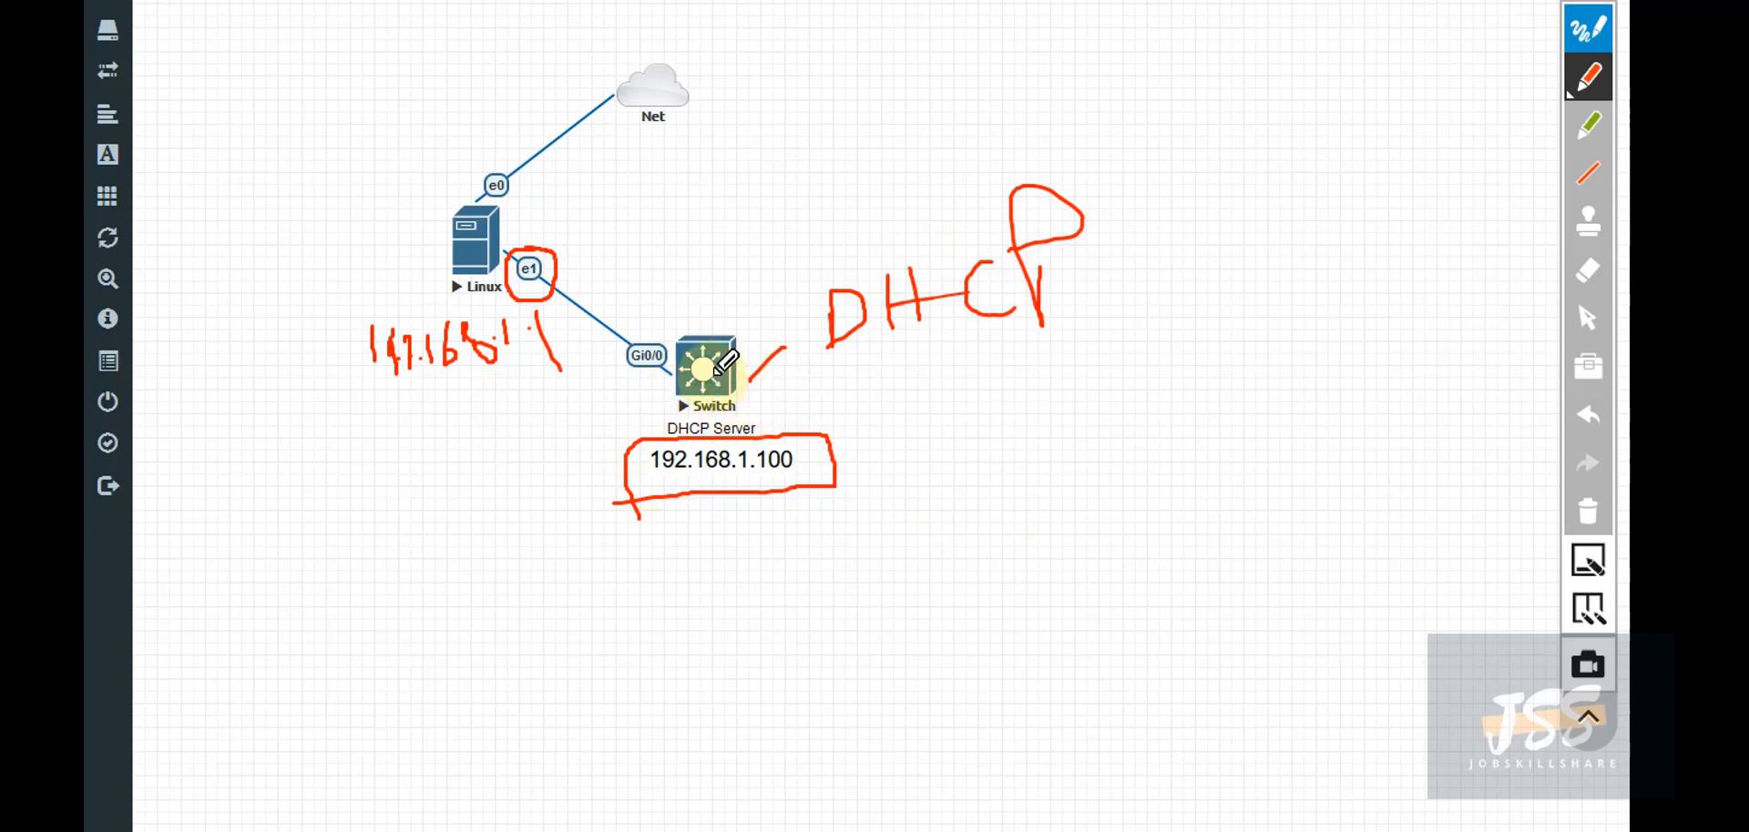
Step: Circle the Switch together with its DHCP Server label and IP address, and connect the circle to a handwritten note "Locked"
{"action": "mouse_move", "coordinate": [720, 316]}
{"action": "left_mouse_down"}
{"action": "mouse_move", "coordinate": [609, 355]}
{"action": "mouse_move", "coordinate": [609, 515]}
{"action": "mouse_move", "coordinate": [816, 532]}
{"action": "mouse_move", "coordinate": [774, 357]}
{"action": "mouse_move", "coordinate": [697, 346]}
{"action": "left_mouse_up"}
{"action": "left_click_drag", "start_coordinate": [756, 558], "coordinate": [1133, 645]}
{"action": "mouse_move", "coordinate": [1047, 523]}
{"action": "left_mouse_down"}
{"action": "mouse_move", "coordinate": [1112, 577]}
{"action": "mouse_move", "coordinate": [1241, 535]}
{"action": "mouse_move", "coordinate": [1453, 562]}
{"action": "left_mouse_up"}
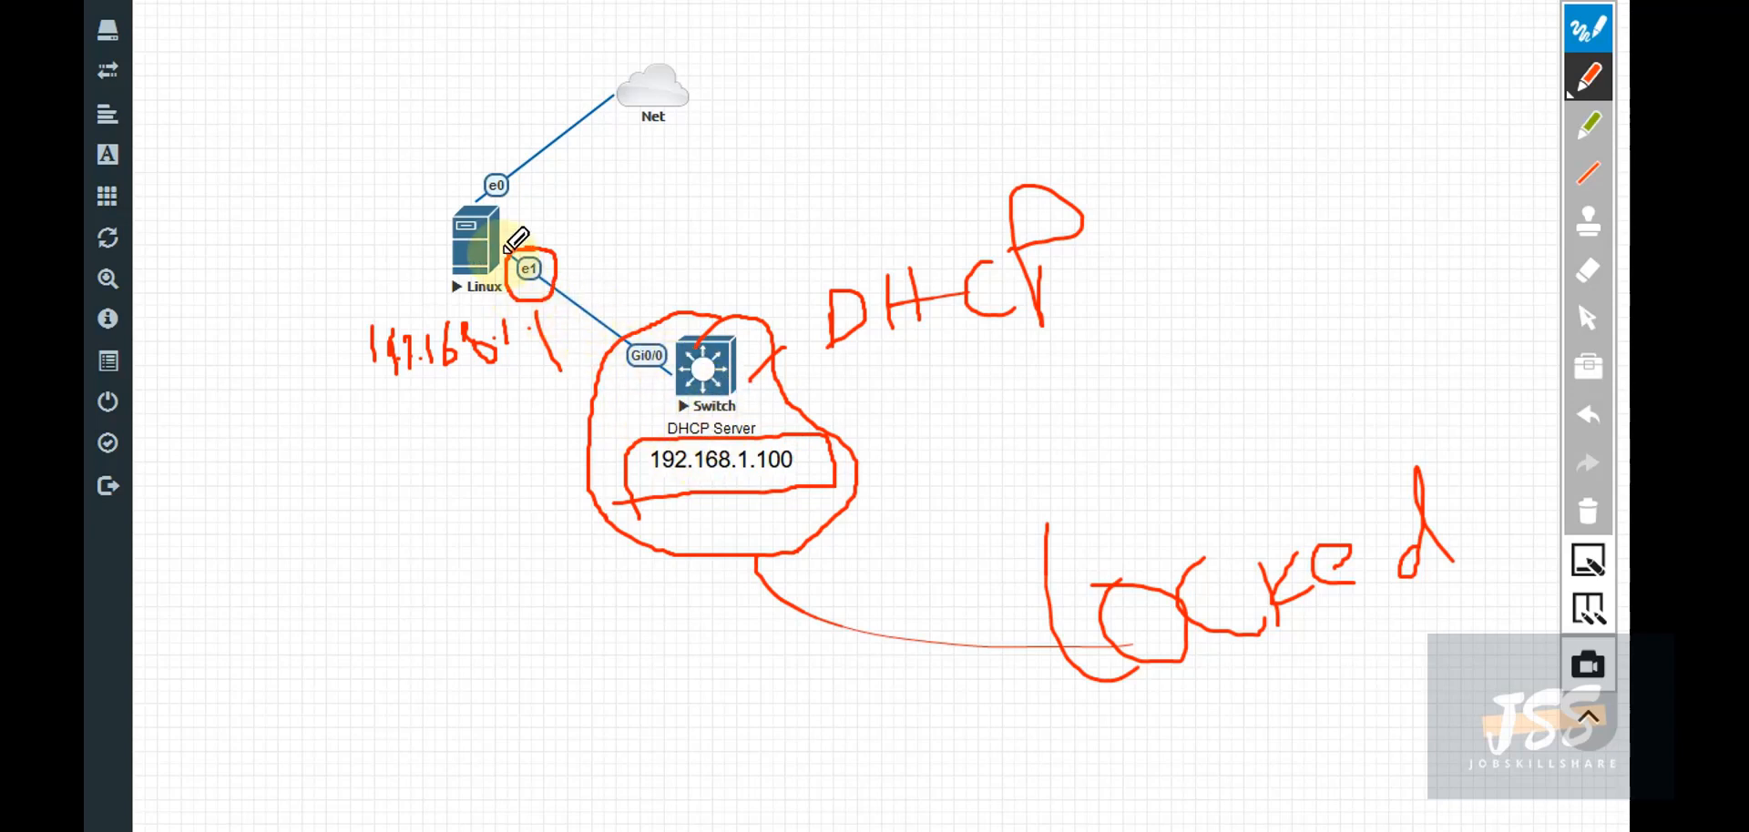
Step: Draw arrows outward from the Linux server and its e1 interface, and clear all annotations from the topology
{"action": "left_click_drag", "start_coordinate": [502, 225], "coordinate": [679, 231]}
{"action": "mouse_move", "coordinate": [648, 215]}
{"action": "left_mouse_down"}
{"action": "mouse_move", "coordinate": [683, 223]}
{"action": "mouse_move", "coordinate": [706, 284]}
{"action": "left_mouse_up"}
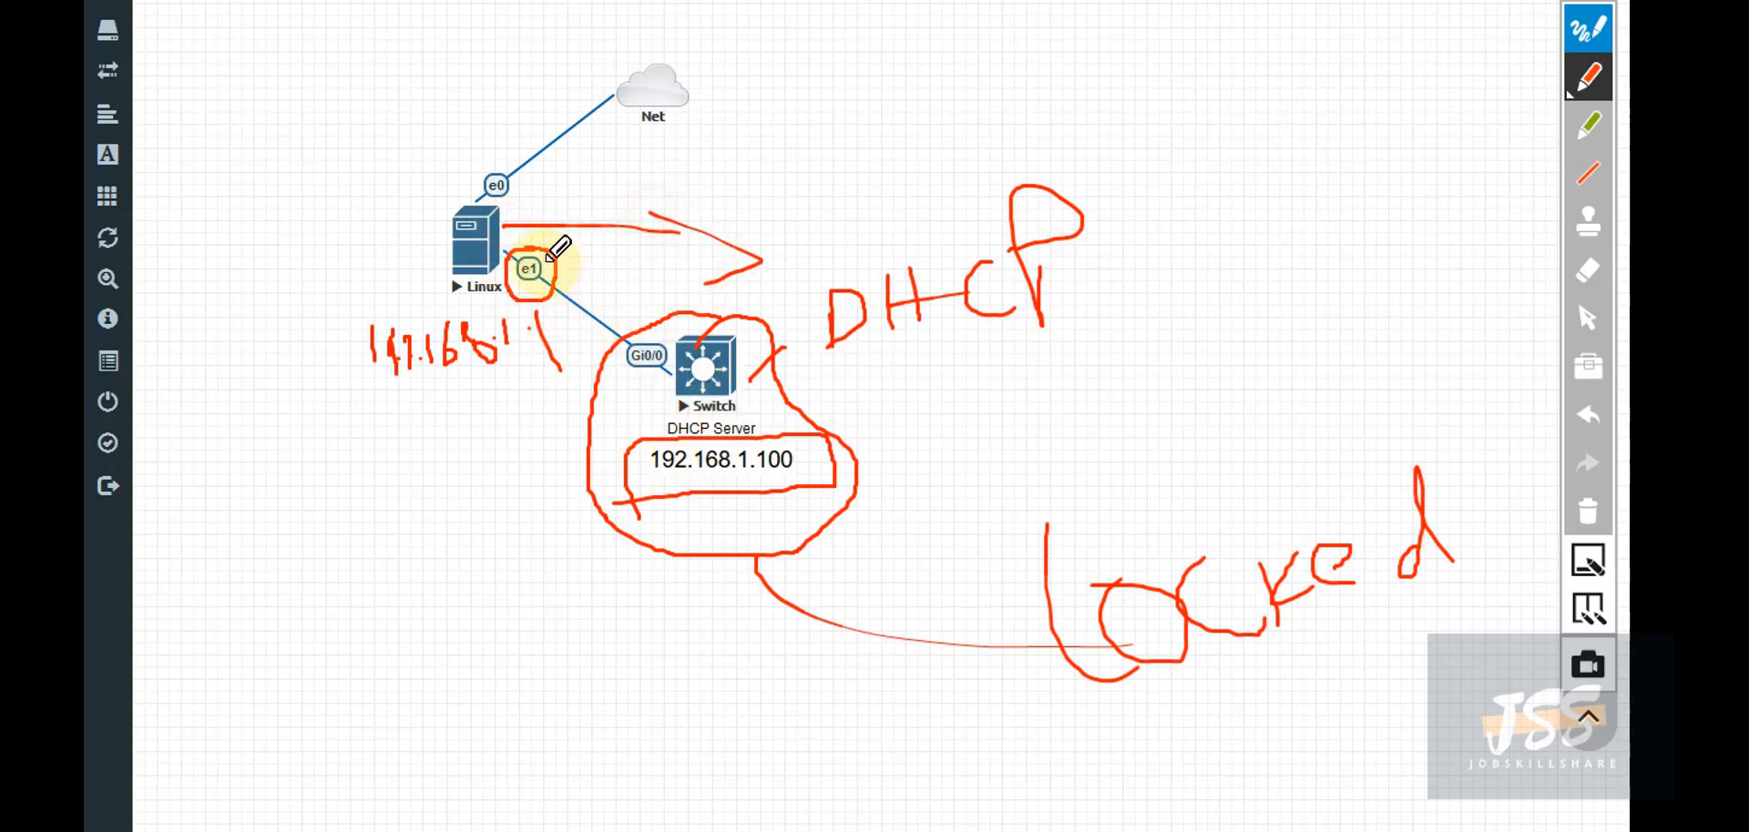
{"action": "mouse_move", "coordinate": [546, 264]}
{"action": "left_mouse_down"}
{"action": "mouse_move", "coordinate": [603, 264]}
{"action": "mouse_move", "coordinate": [603, 297]}
{"action": "left_mouse_up"}
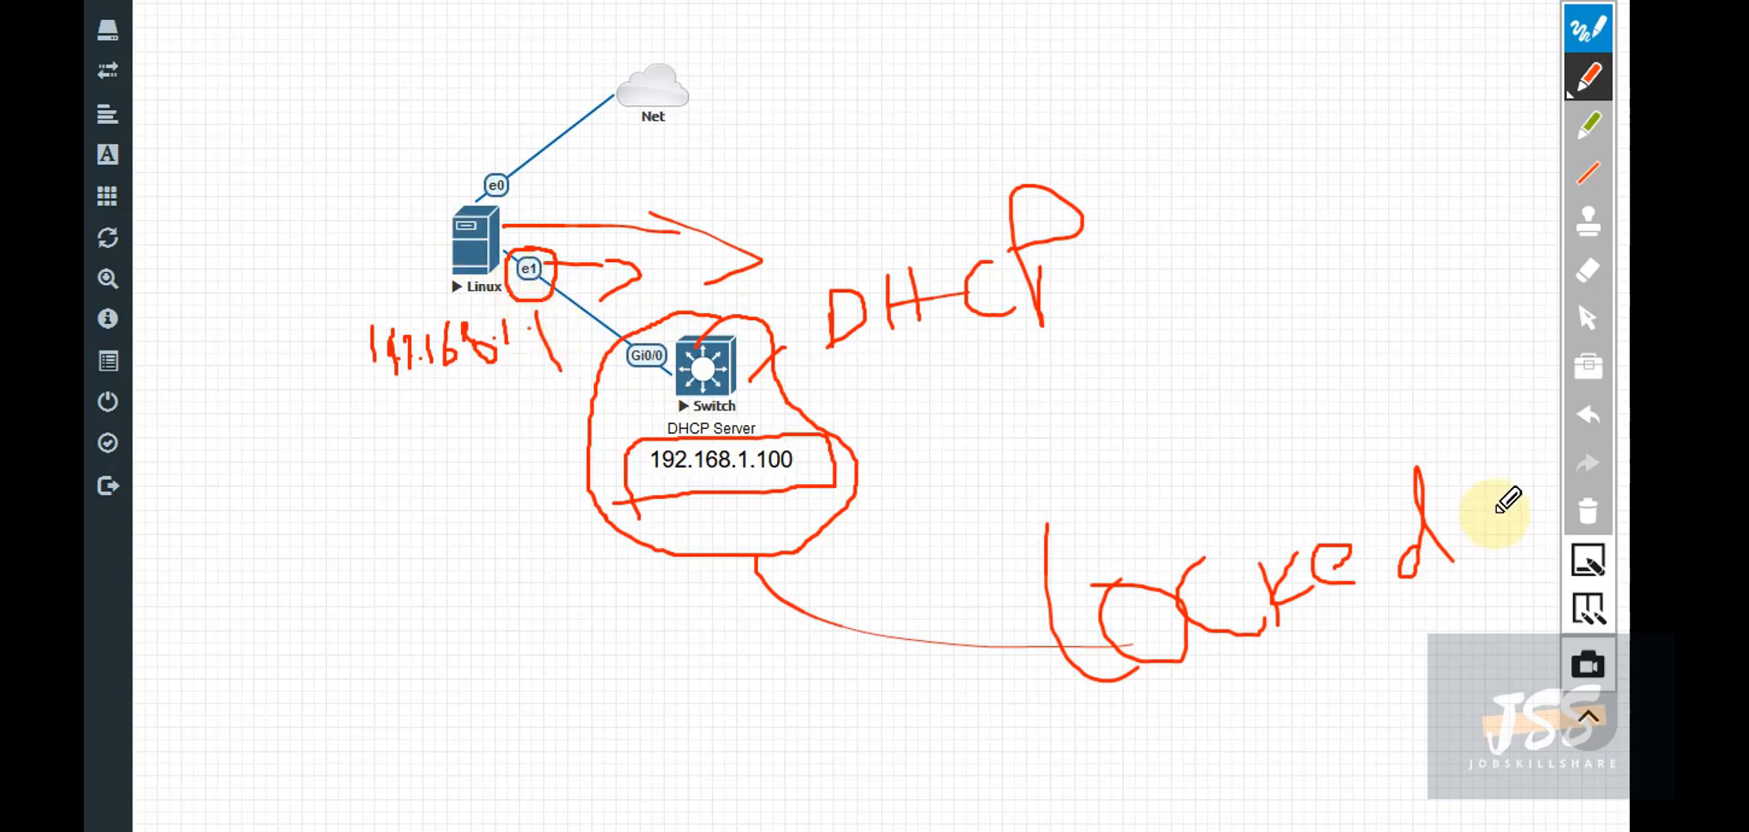
{"action": "left_click", "coordinate": [1580, 512]}
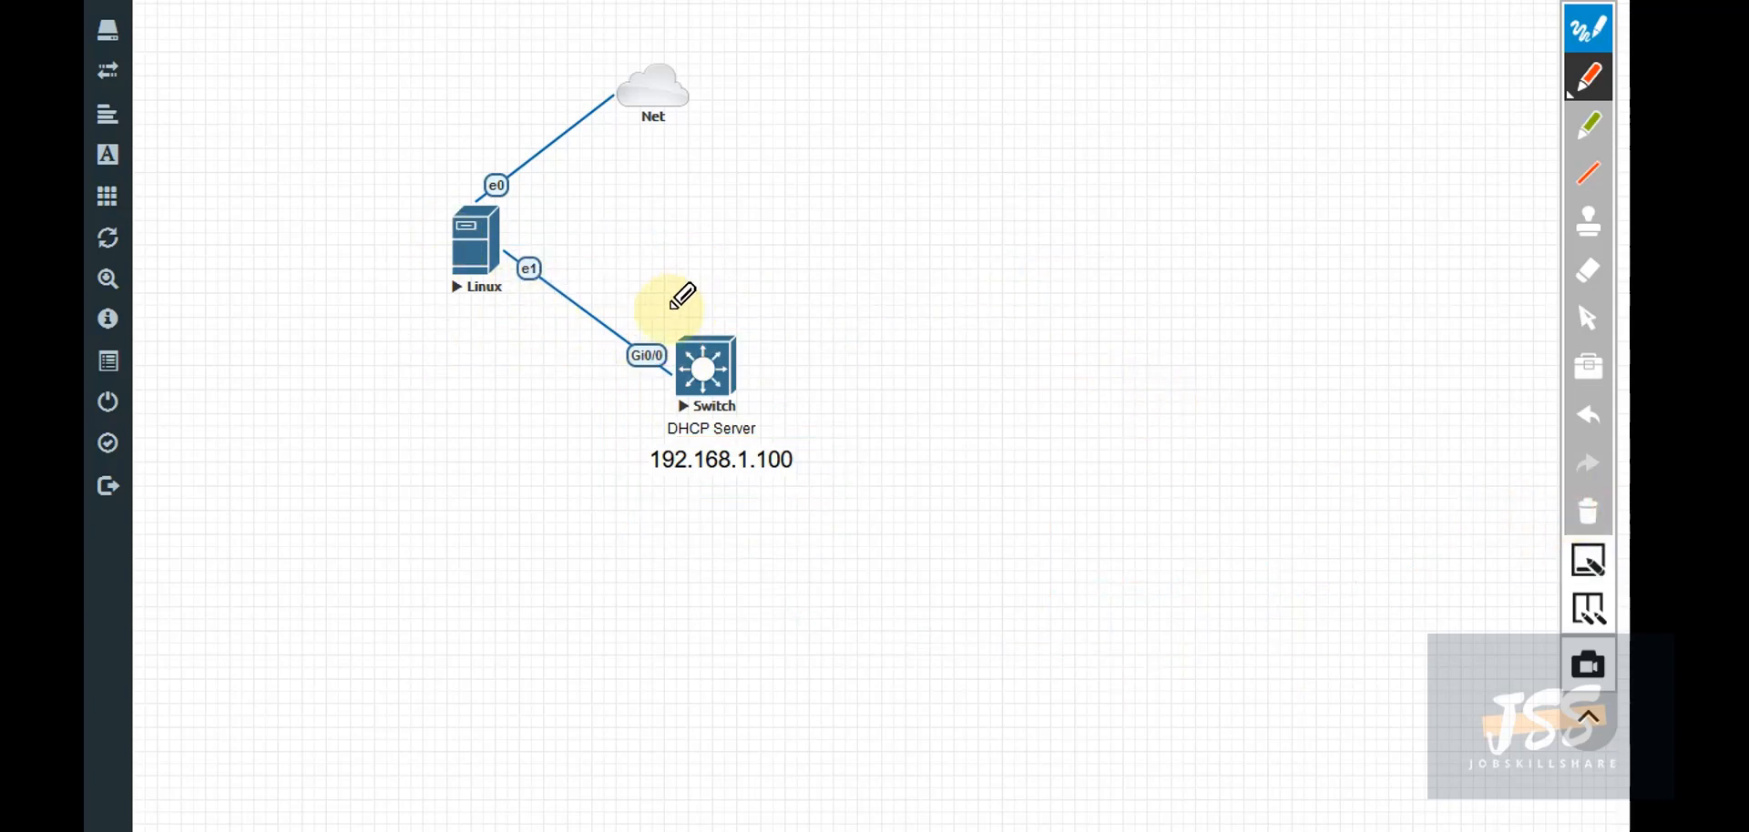
Step: Circle the Switch's Gi0/0 interface and link it to a boxed handwritten note "snooping"
{"action": "mouse_move", "coordinate": [659, 324]}
{"action": "left_mouse_down"}
{"action": "mouse_move", "coordinate": [637, 343]}
{"action": "mouse_move", "coordinate": [714, 300]}
{"action": "left_mouse_up"}
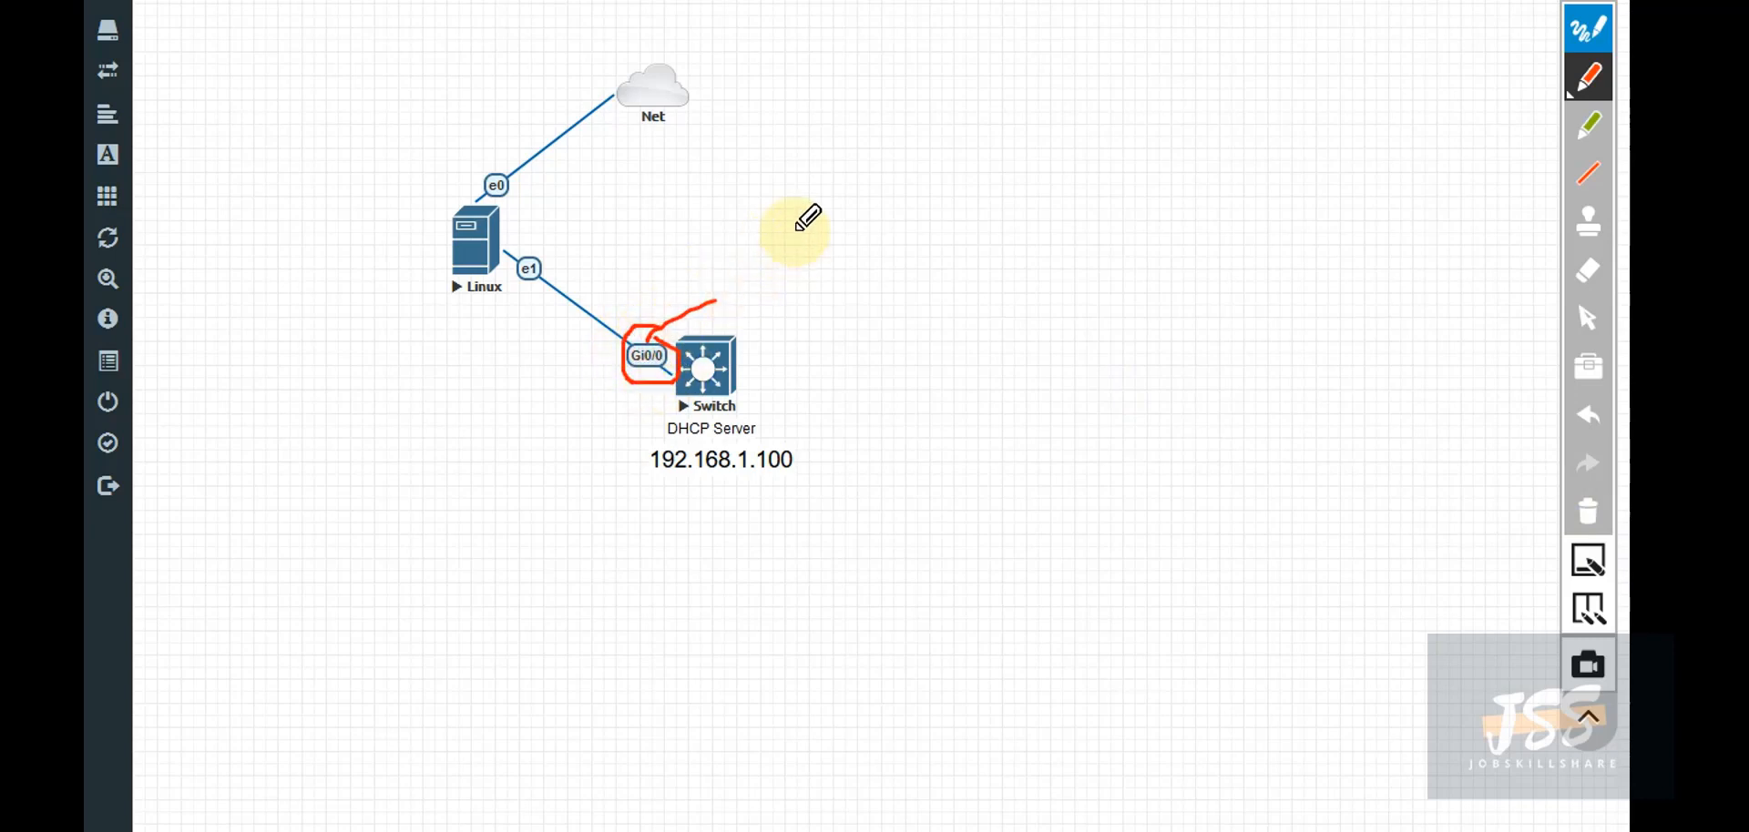
{"action": "mouse_move", "coordinate": [795, 223]}
{"action": "left_mouse_down"}
{"action": "mouse_move", "coordinate": [765, 286]}
{"action": "mouse_move", "coordinate": [883, 264]}
{"action": "left_mouse_up"}
{"action": "left_click_drag", "start_coordinate": [890, 232], "coordinate": [957, 282]}
{"action": "mouse_move", "coordinate": [958, 282]}
{"action": "left_mouse_down"}
{"action": "mouse_move", "coordinate": [979, 215]}
{"action": "mouse_move", "coordinate": [964, 244]}
{"action": "mouse_move", "coordinate": [1091, 222]}
{"action": "mouse_move", "coordinate": [1103, 199]}
{"action": "mouse_move", "coordinate": [1075, 262]}
{"action": "mouse_move", "coordinate": [1149, 188]}
{"action": "mouse_move", "coordinate": [1146, 135]}
{"action": "mouse_move", "coordinate": [765, 160]}
{"action": "mouse_move", "coordinate": [742, 326]}
{"action": "mouse_move", "coordinate": [1125, 278]}
{"action": "mouse_move", "coordinate": [1139, 259]}
{"action": "left_mouse_up"}
{"action": "left_click", "coordinate": [1002, 183]}
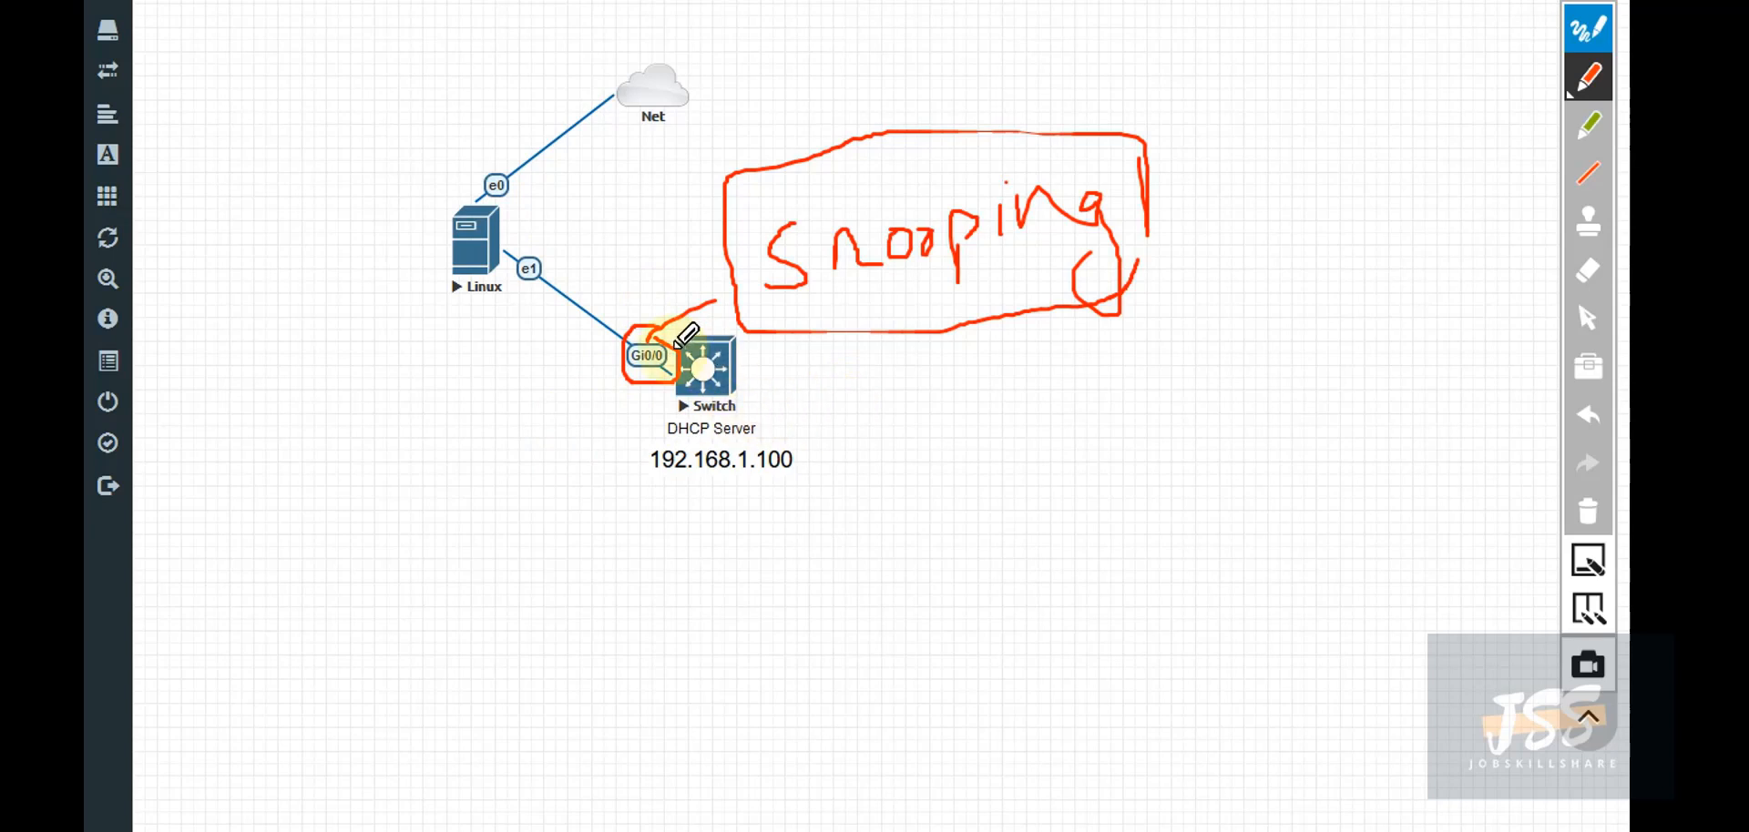
{"action": "left_click_drag", "start_coordinate": [684, 338], "coordinate": [715, 300]}
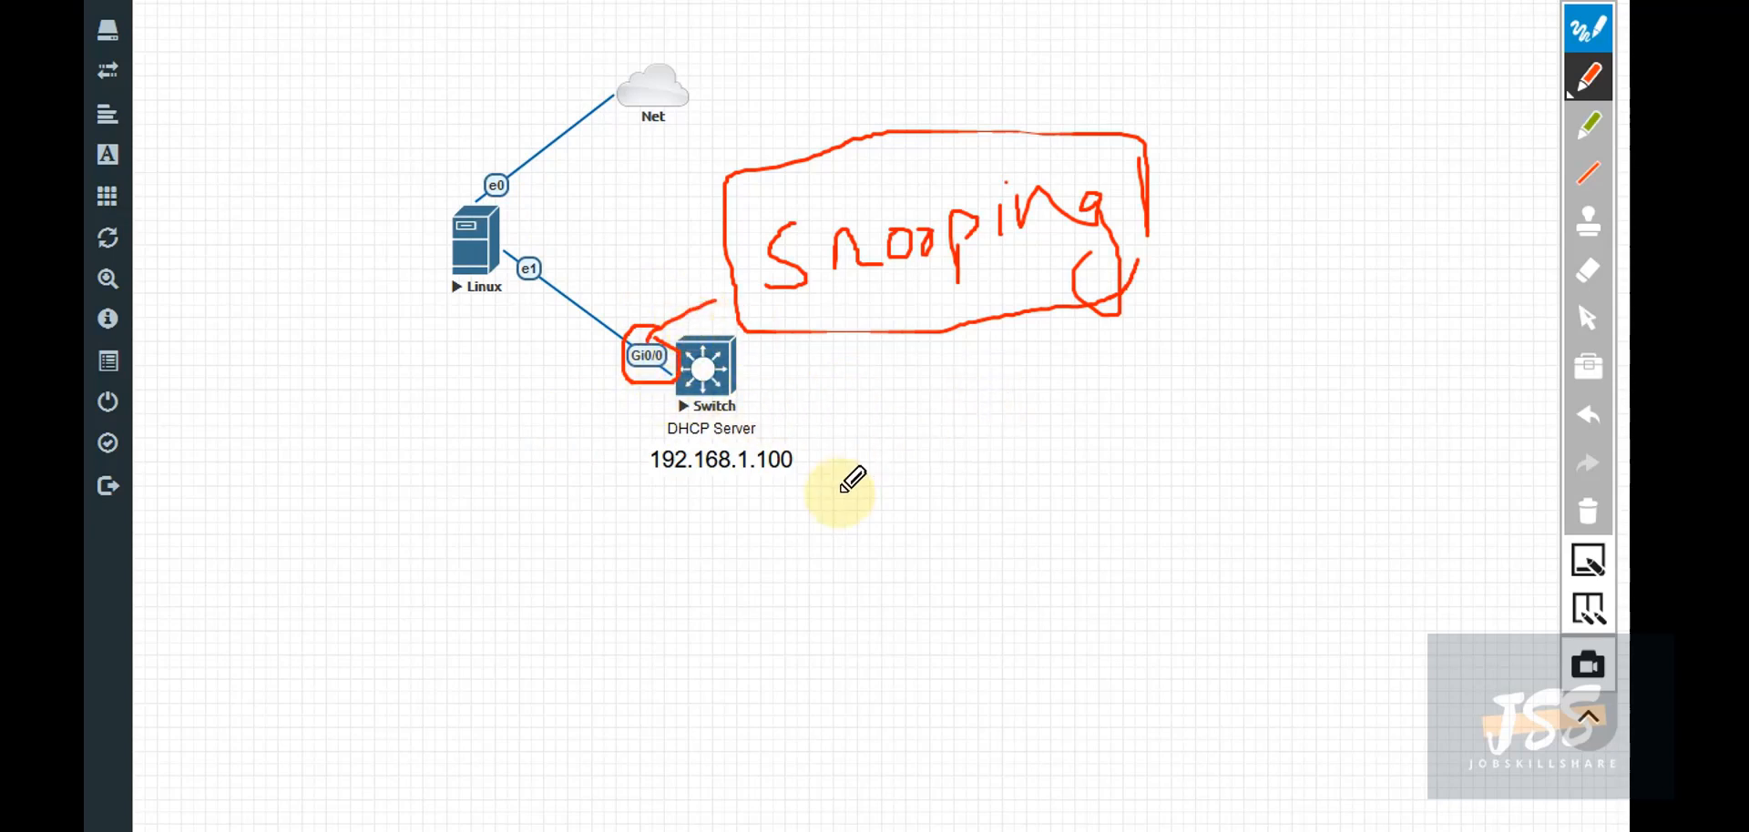
Step: Clear all annotations from the topology and return to the normal cursor
{"action": "left_click", "coordinate": [1589, 515]}
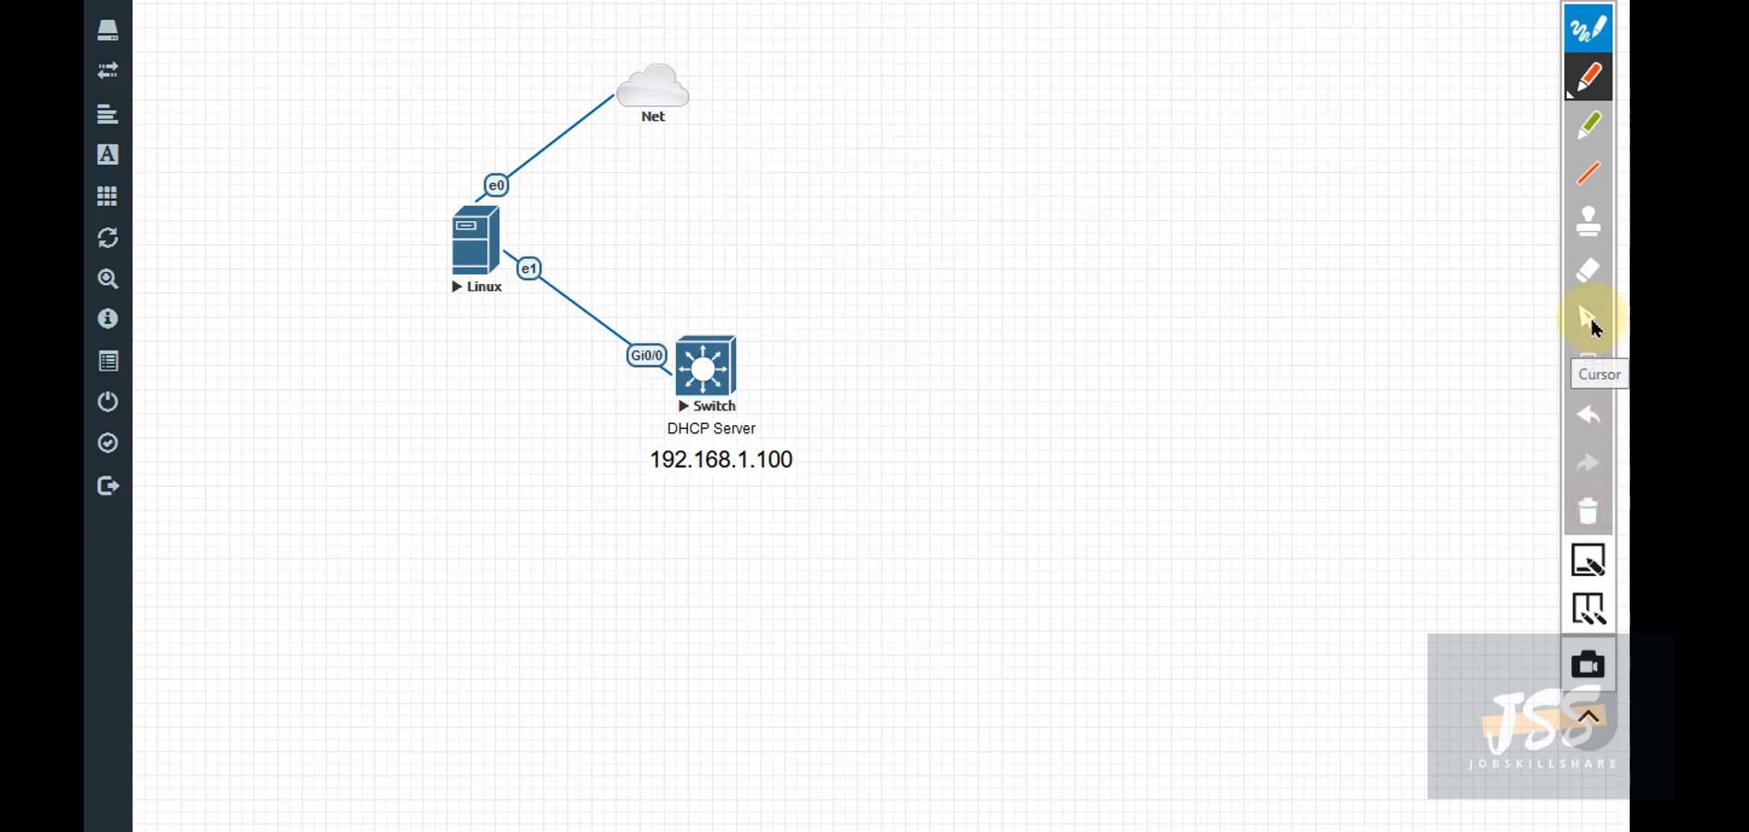
{"action": "left_click", "coordinate": [1595, 328]}
{"action": "left_click", "coordinate": [1120, 436]}
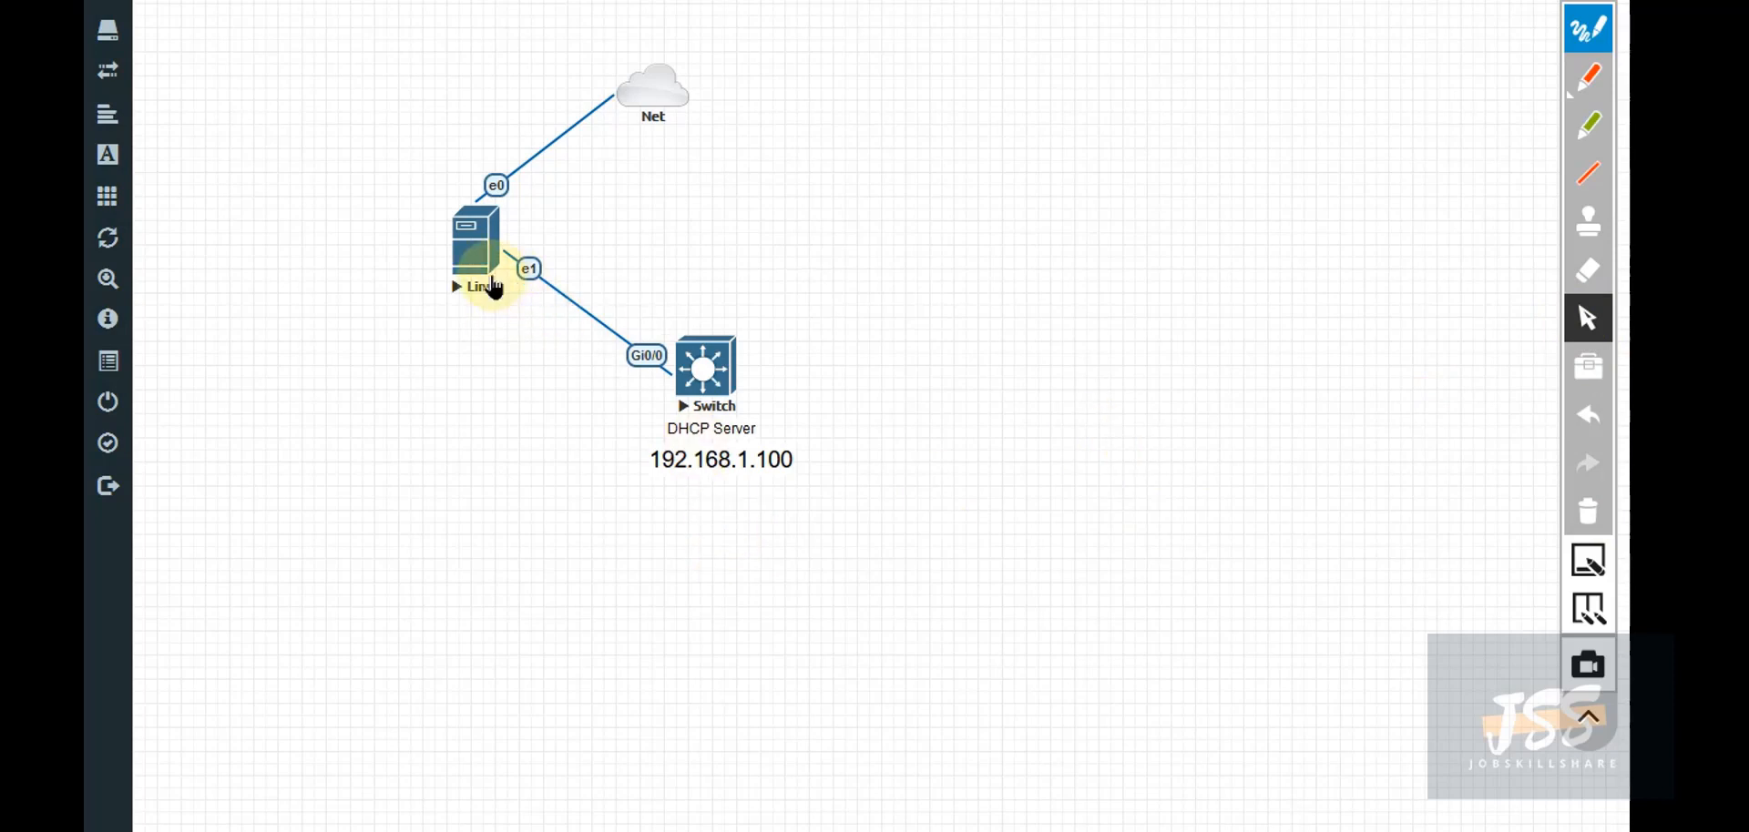
Step: Switch to the Ubuntu desktop viewer, reposition its window, and sign in to the Linux Ubuntu account with its password
{"action": "key", "text": "alt+Tab"}
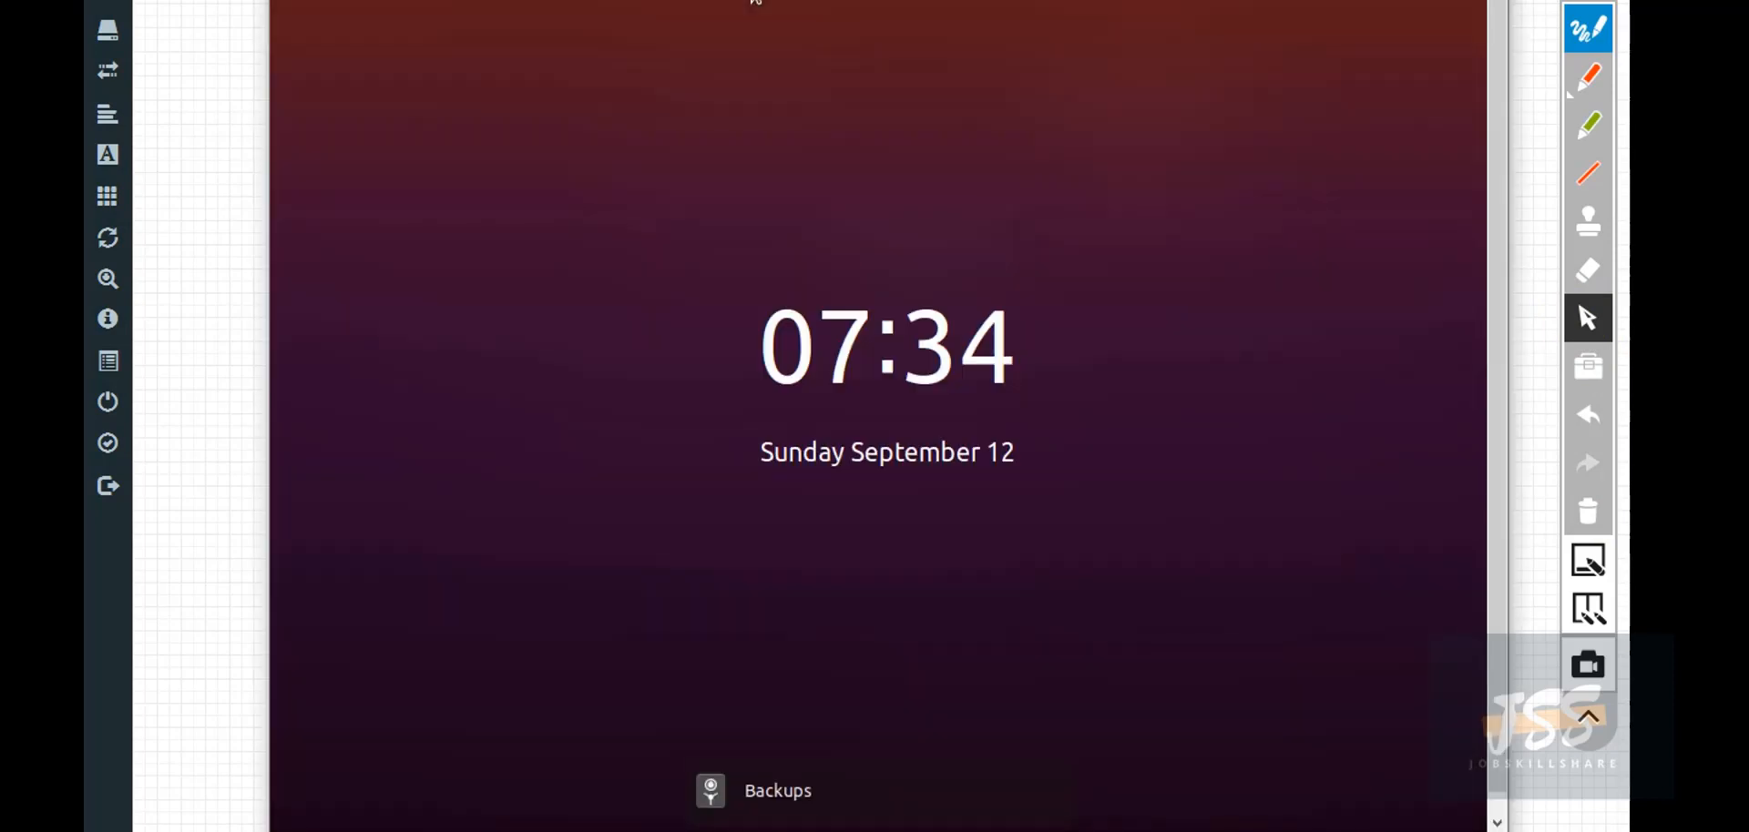
{"action": "left_click_drag", "start_coordinate": [755, 2], "coordinate": [1273, 2]}
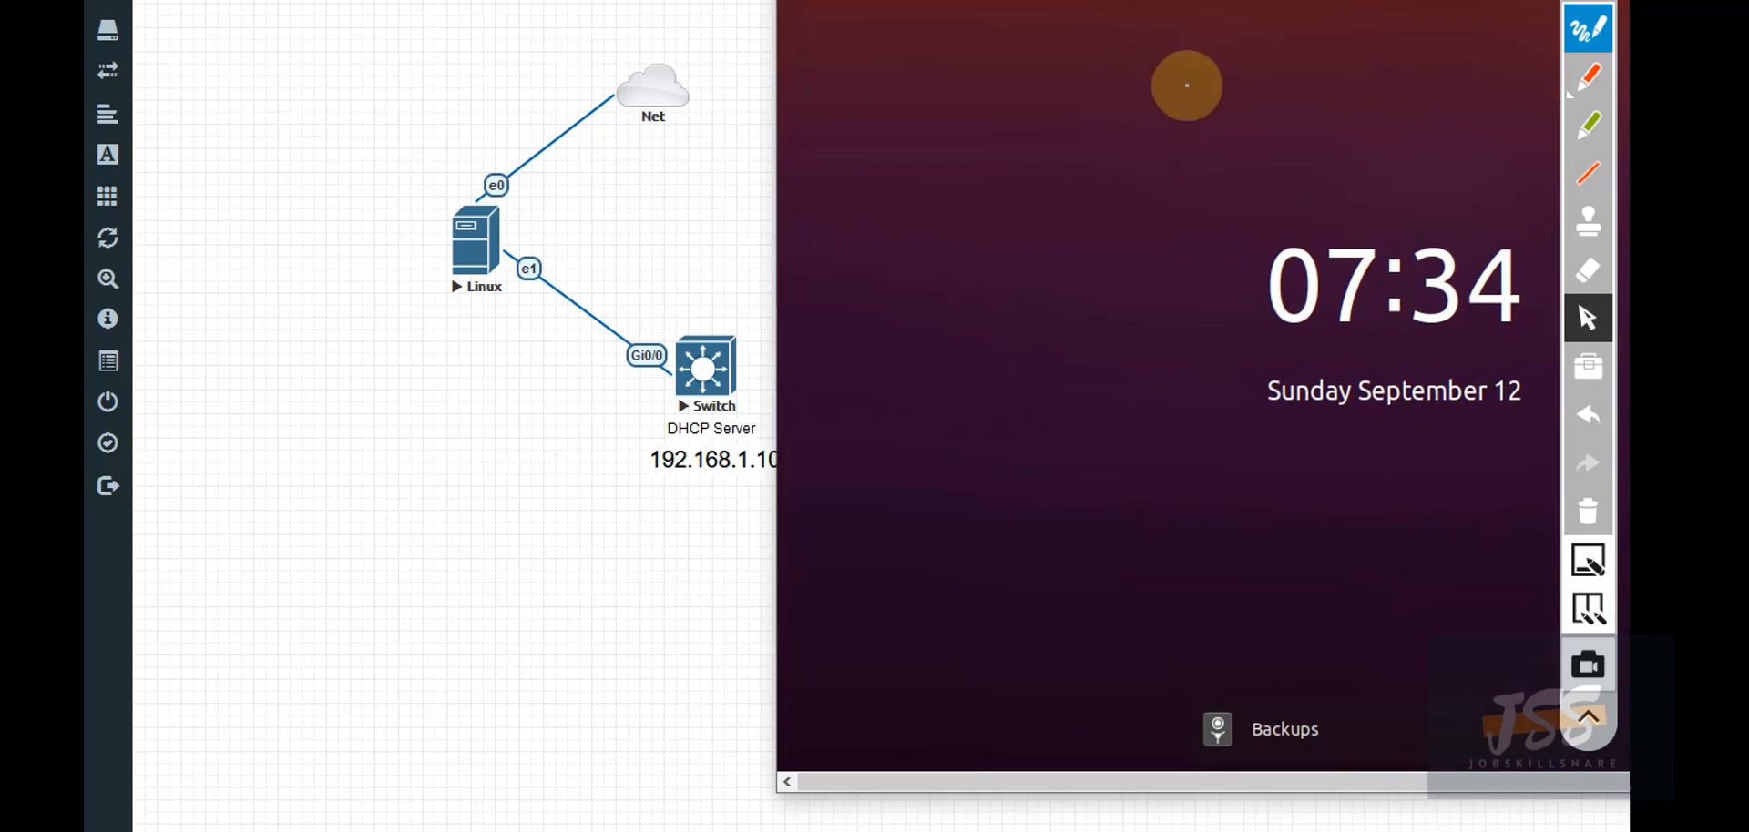
{"action": "left_click", "coordinate": [1380, 269]}
{"action": "left_click", "coordinate": [1299, 445]}
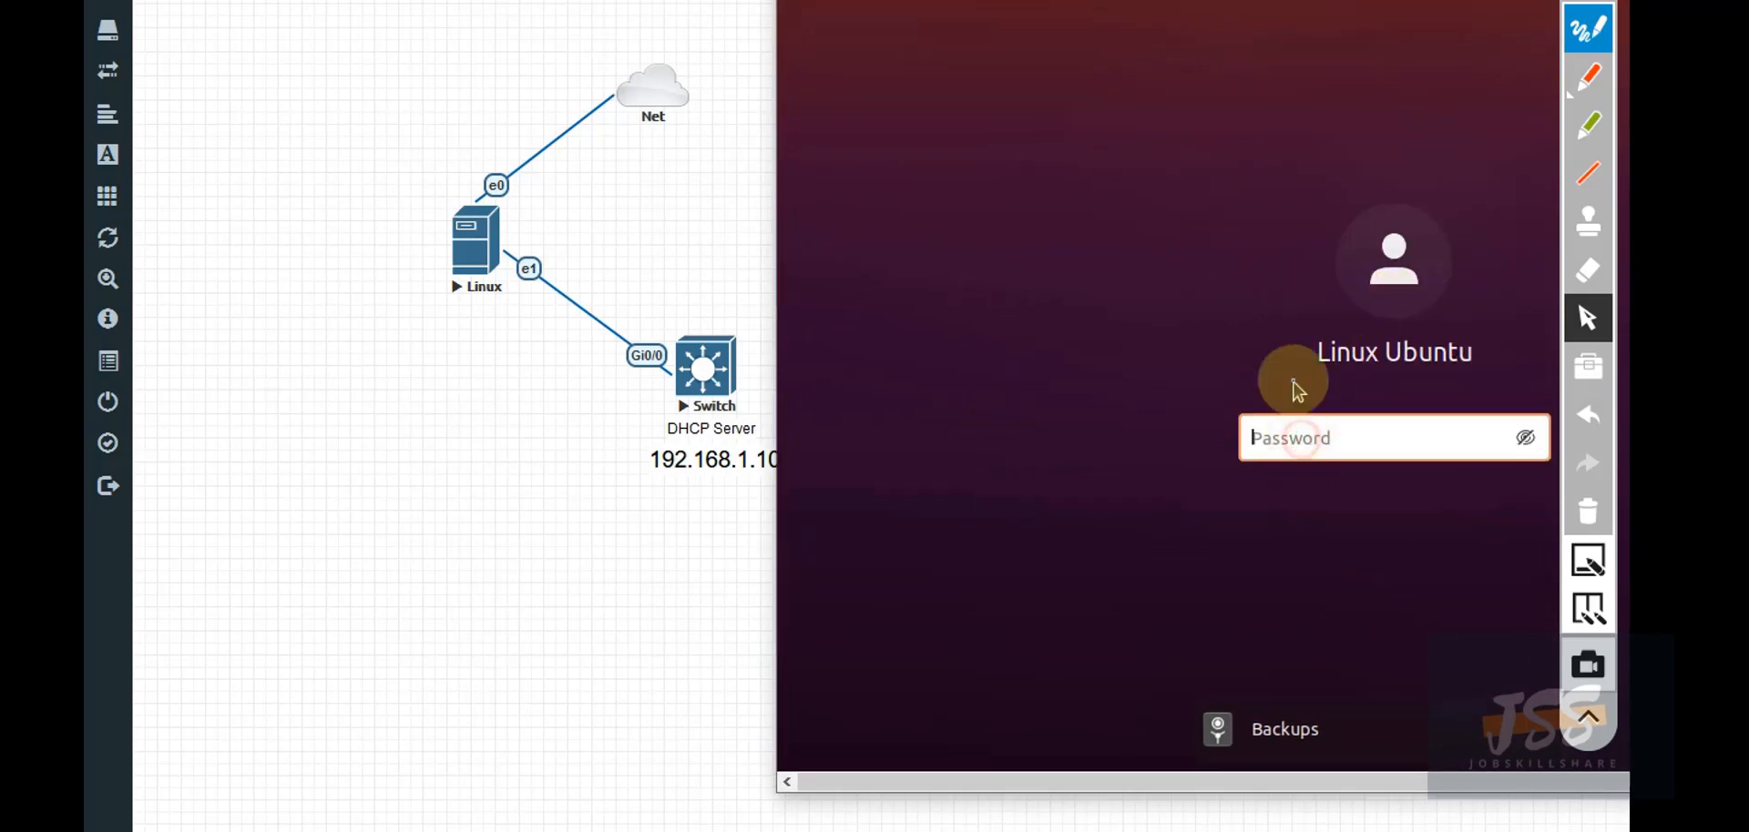
{"action": "key", "text": "Return"}
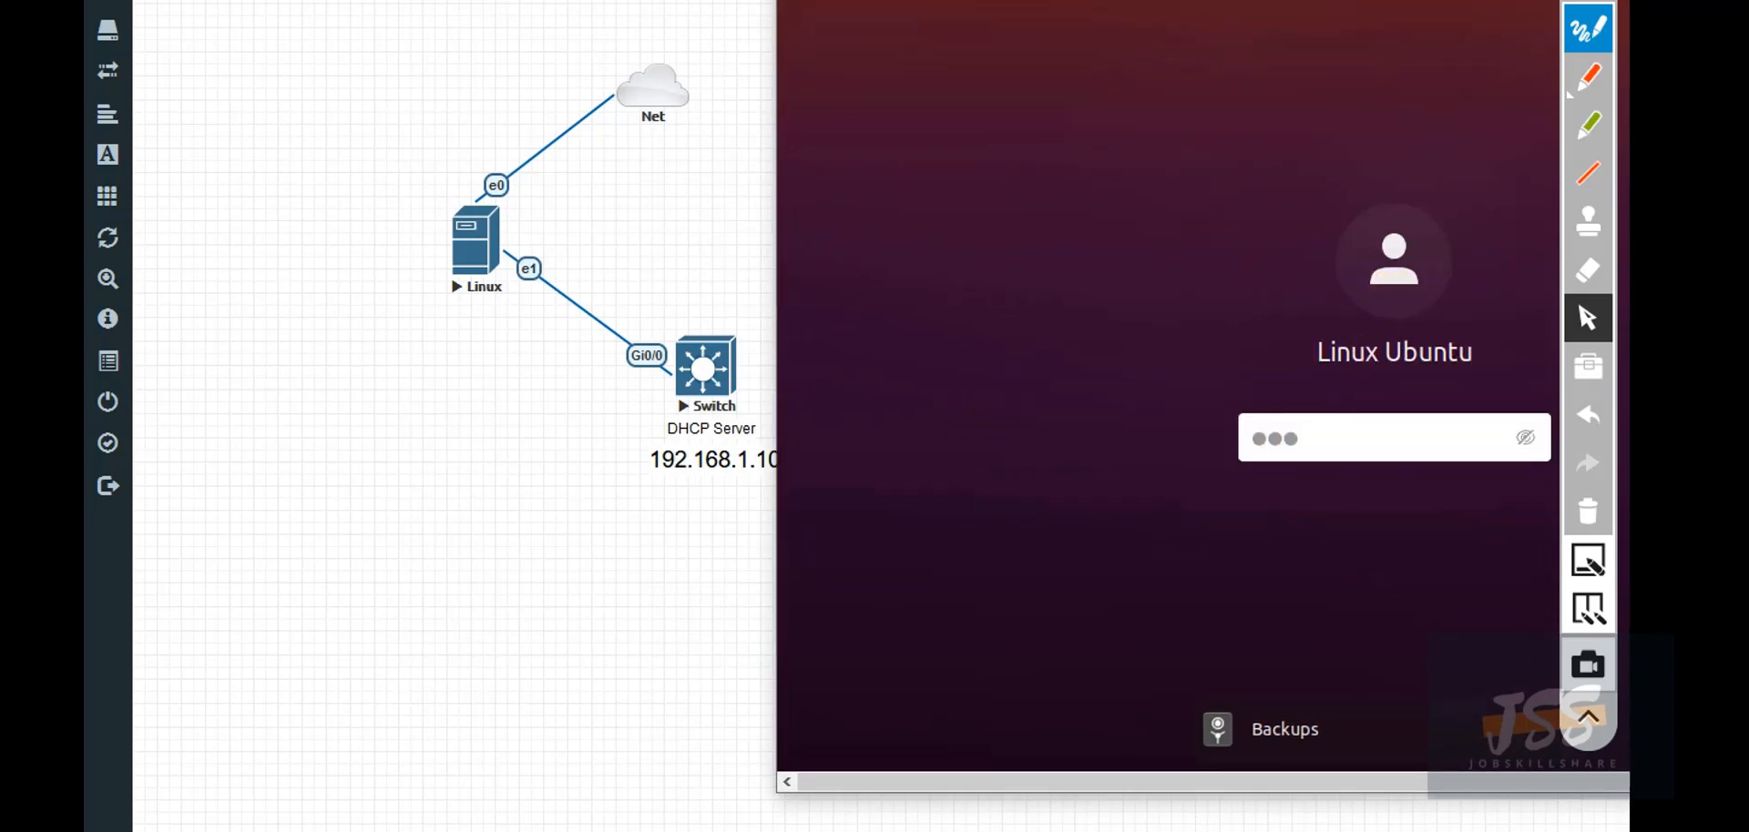
{"action": "left_click_drag", "start_coordinate": [1202, 1], "coordinate": [666, 1]}
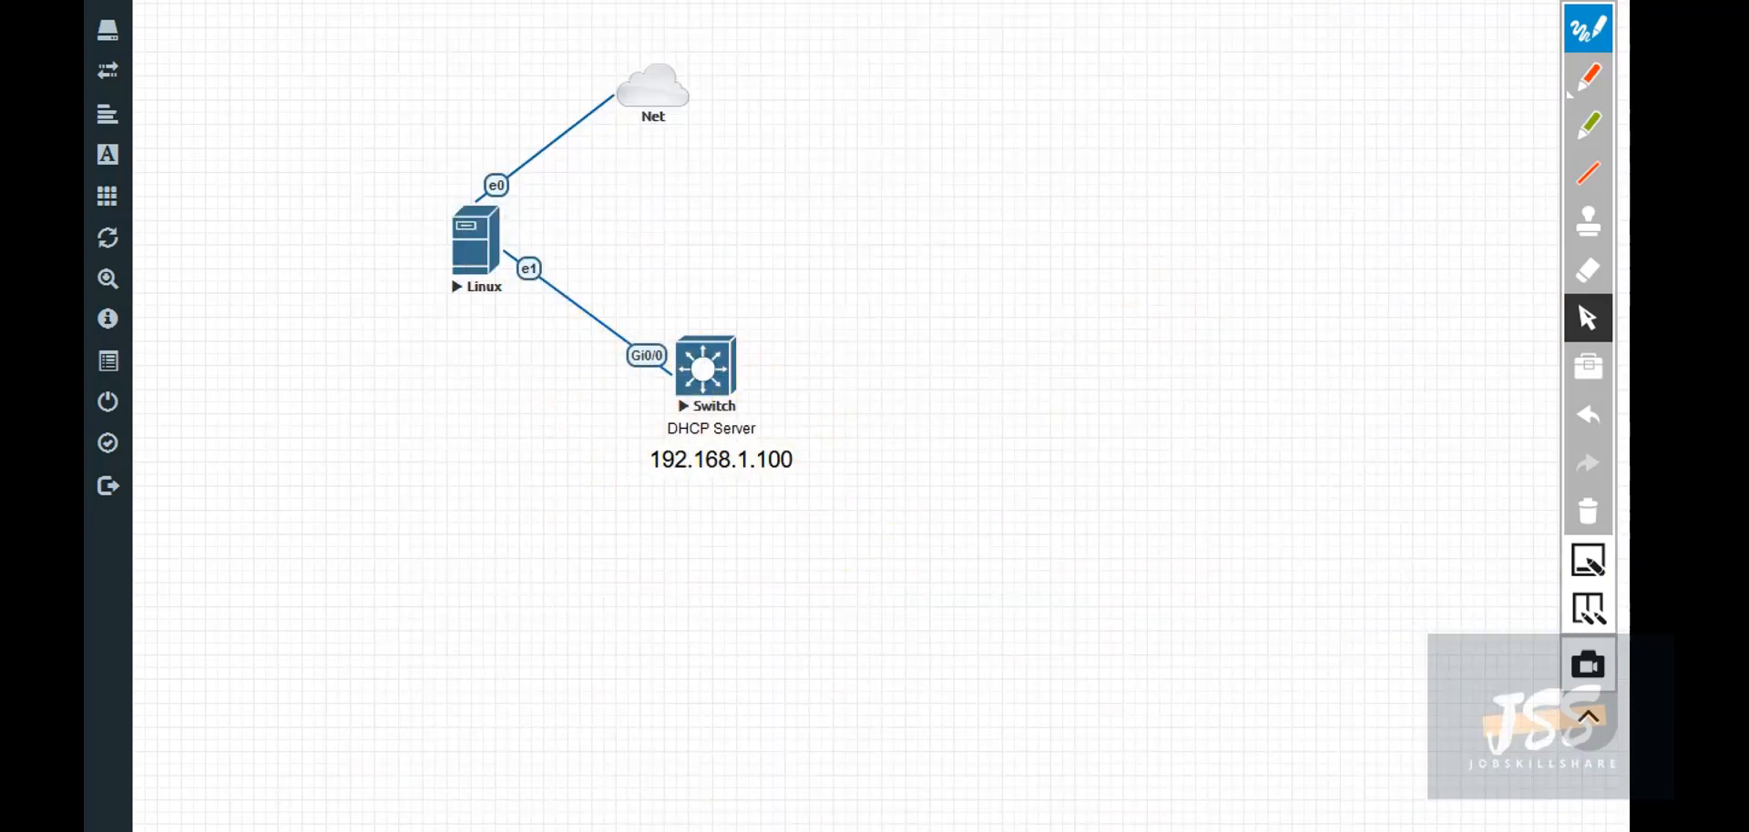
Step: Switch to the existing Switch session in SecureCRT and close it, confirming the disconnection
{"action": "mouse_move", "coordinate": [942, 831]}
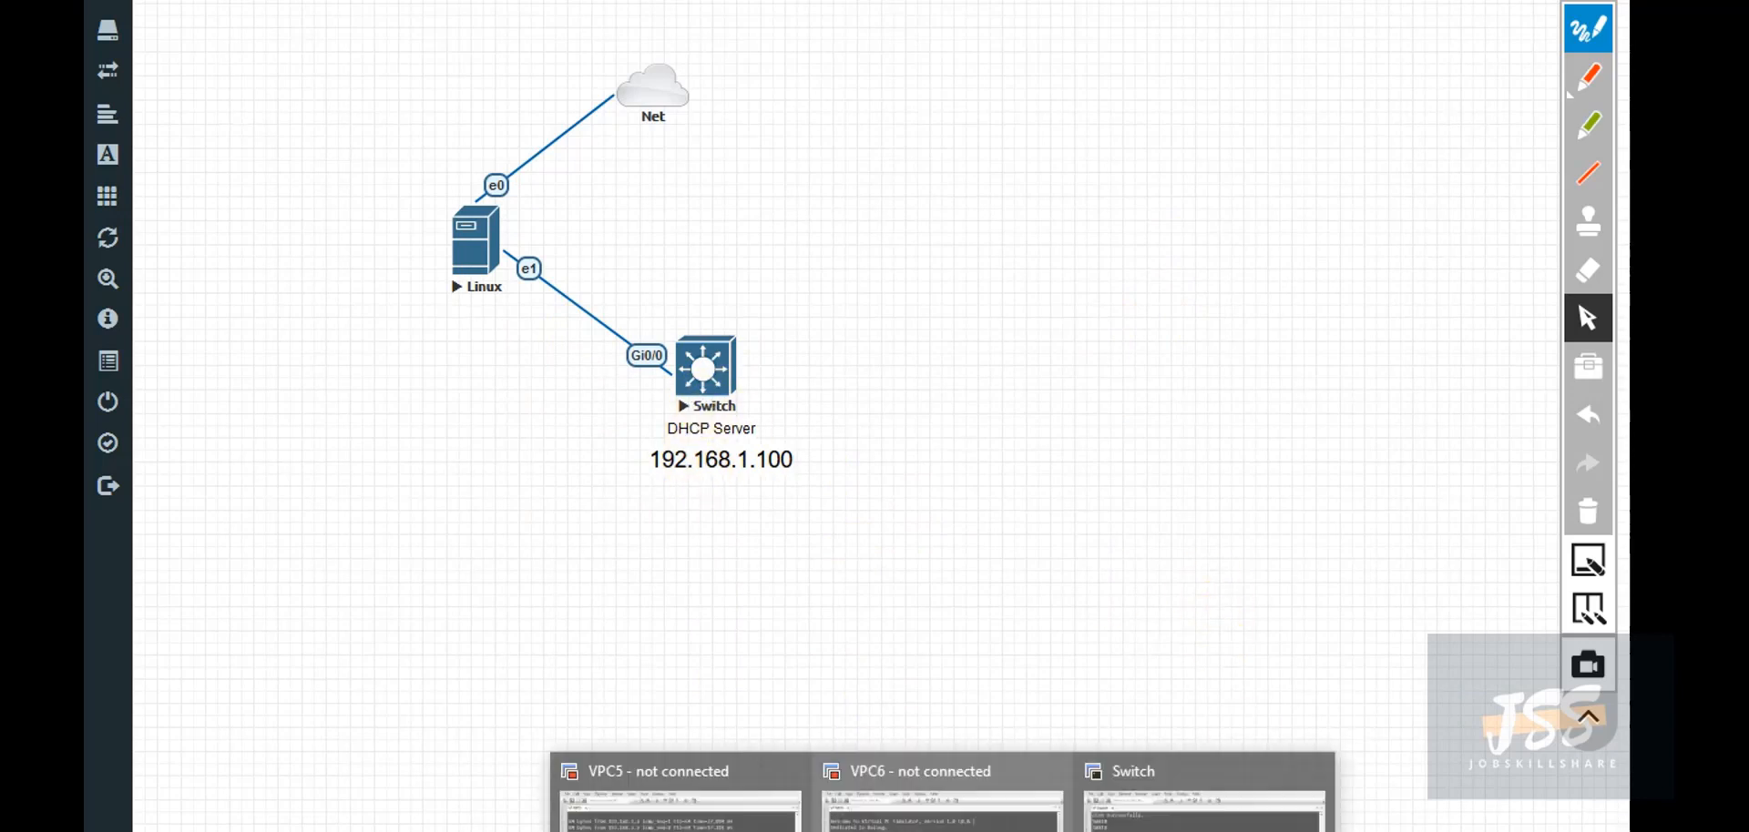
{"action": "left_click", "coordinate": [1207, 815]}
{"action": "left_click", "coordinate": [1523, 1]}
{"action": "left_click", "coordinate": [1066, 346]}
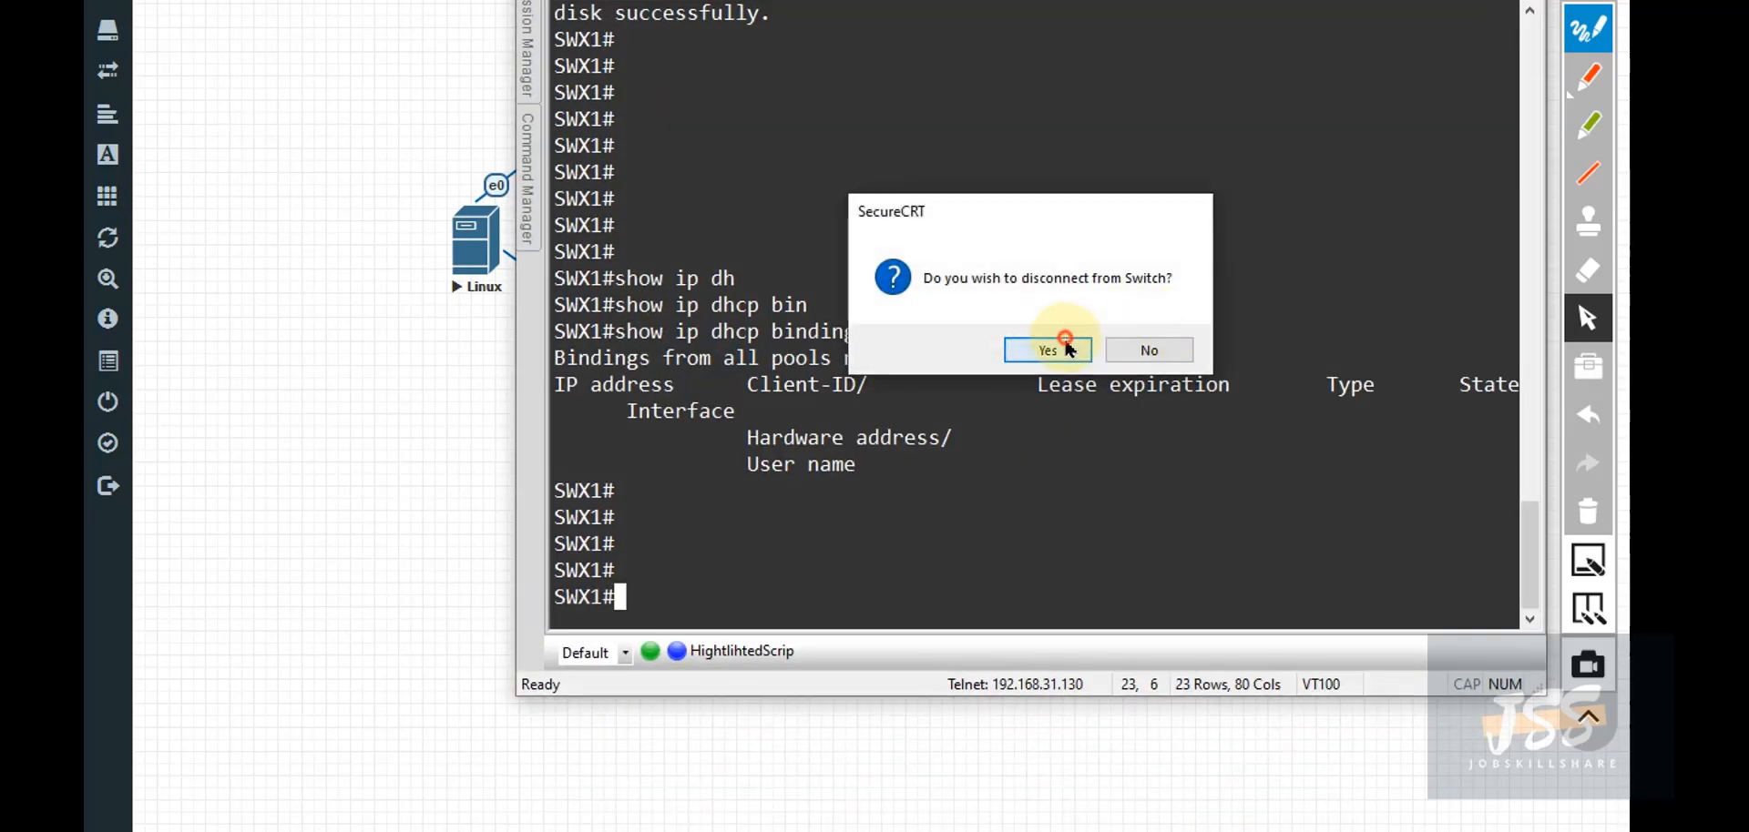
Step: Open a new telnet console to the Switch from the topology, allowing the link to open its application
{"action": "left_click", "coordinate": [706, 364]}
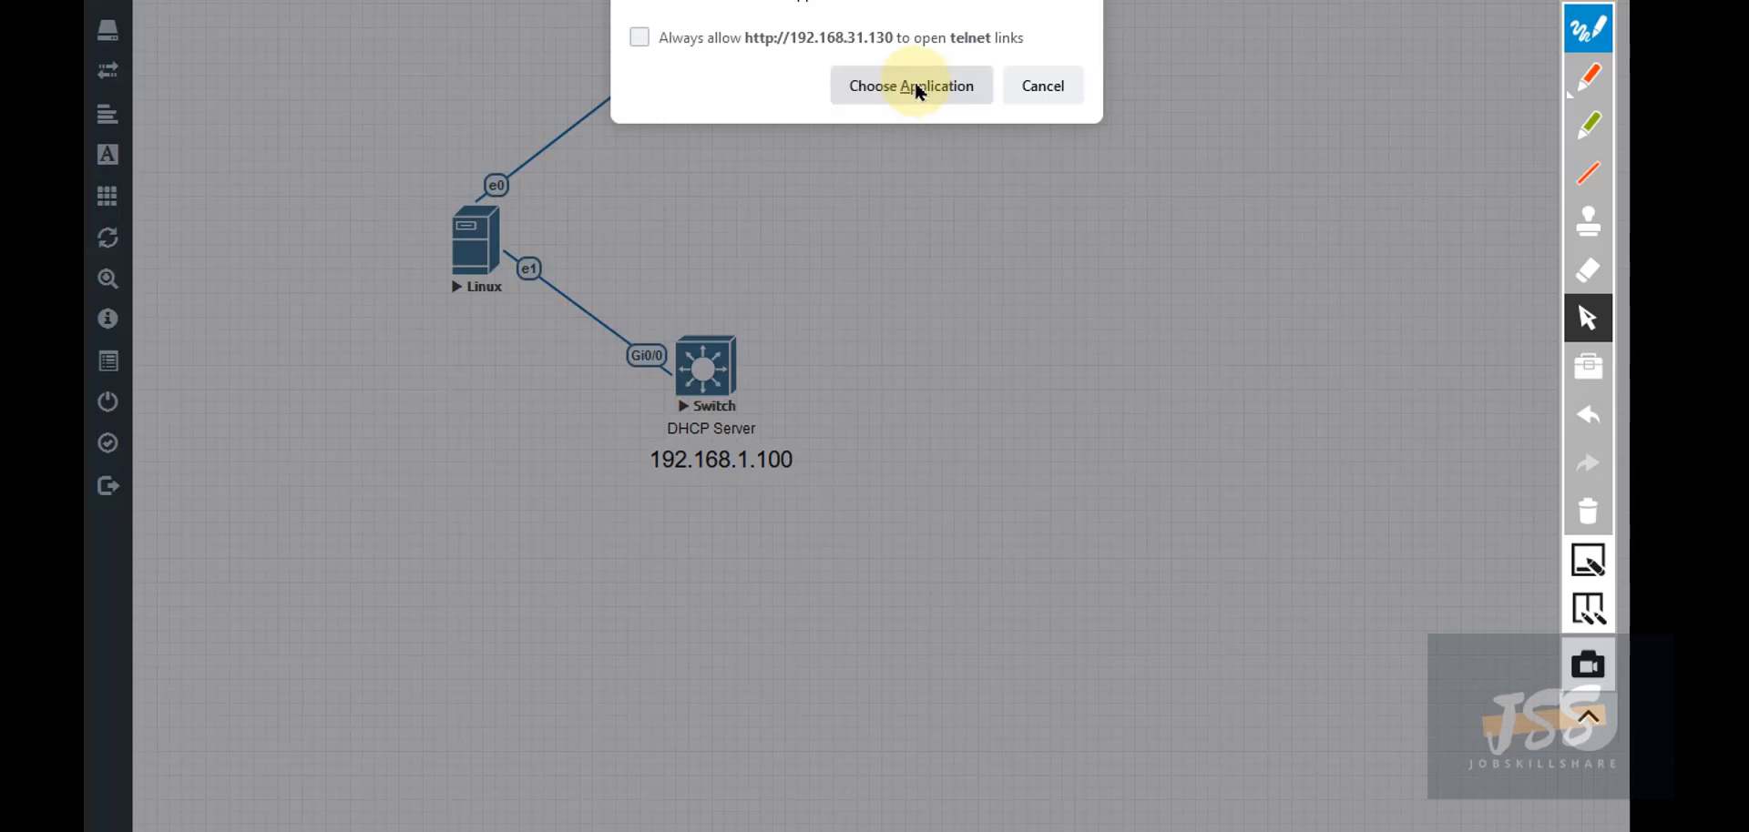
{"action": "left_click", "coordinate": [914, 86]}
{"action": "left_click", "coordinate": [941, 218]}
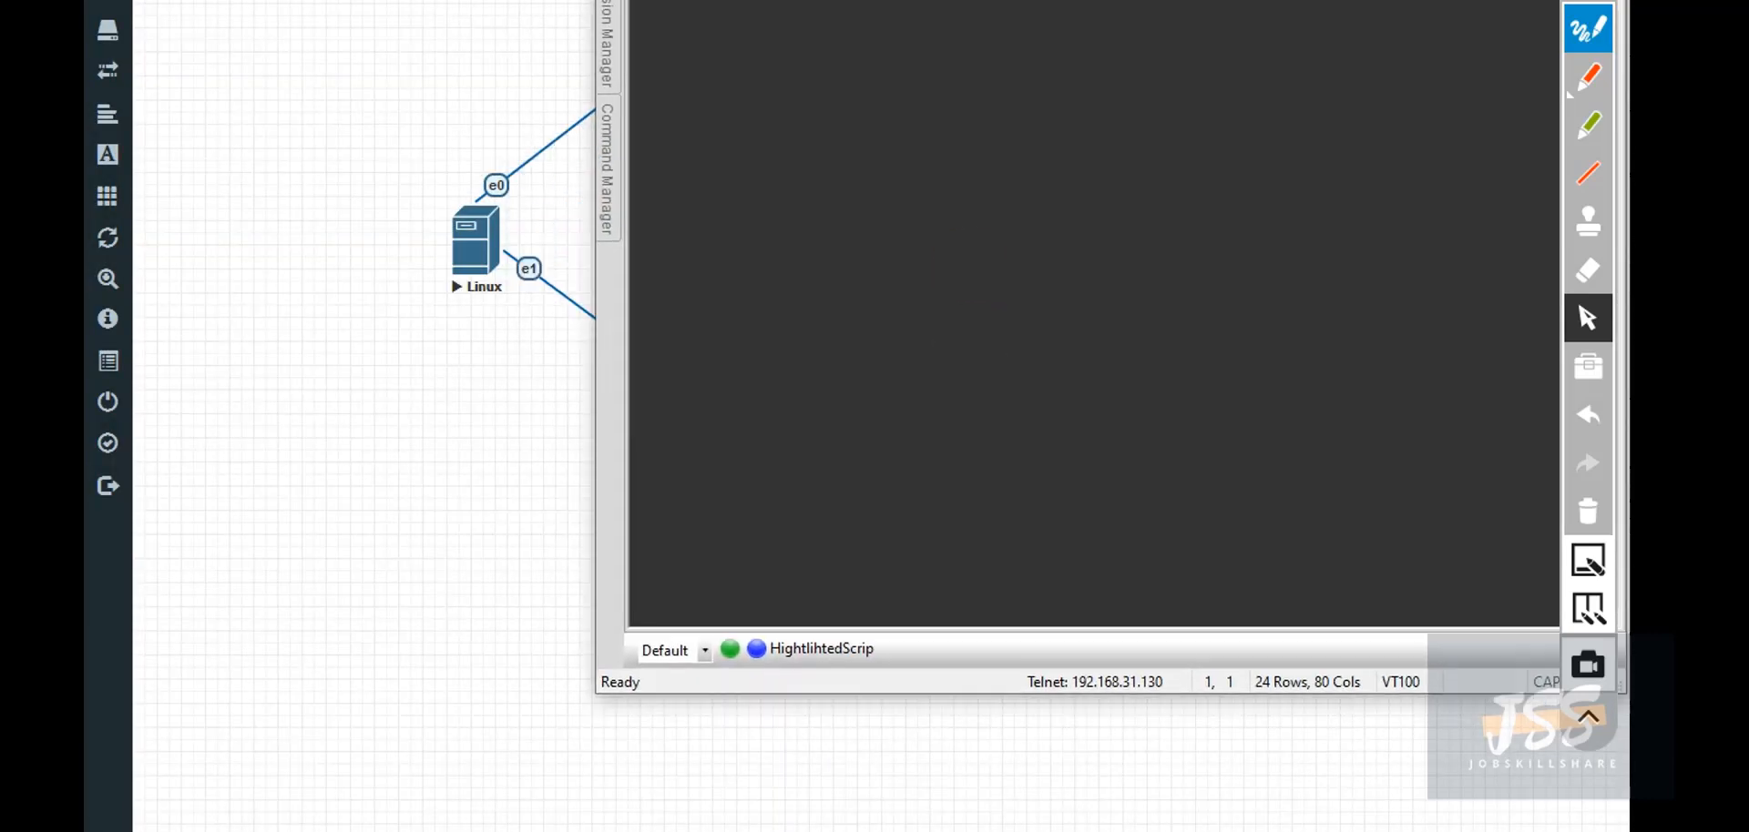
Step: Select all topology nodes and labels and move them together toward the upper-left corner of the canvas
{"action": "left_click_drag", "start_coordinate": [402, 63], "coordinate": [901, 592]}
{"action": "left_click_drag", "start_coordinate": [723, 355], "coordinate": [437, 271]}
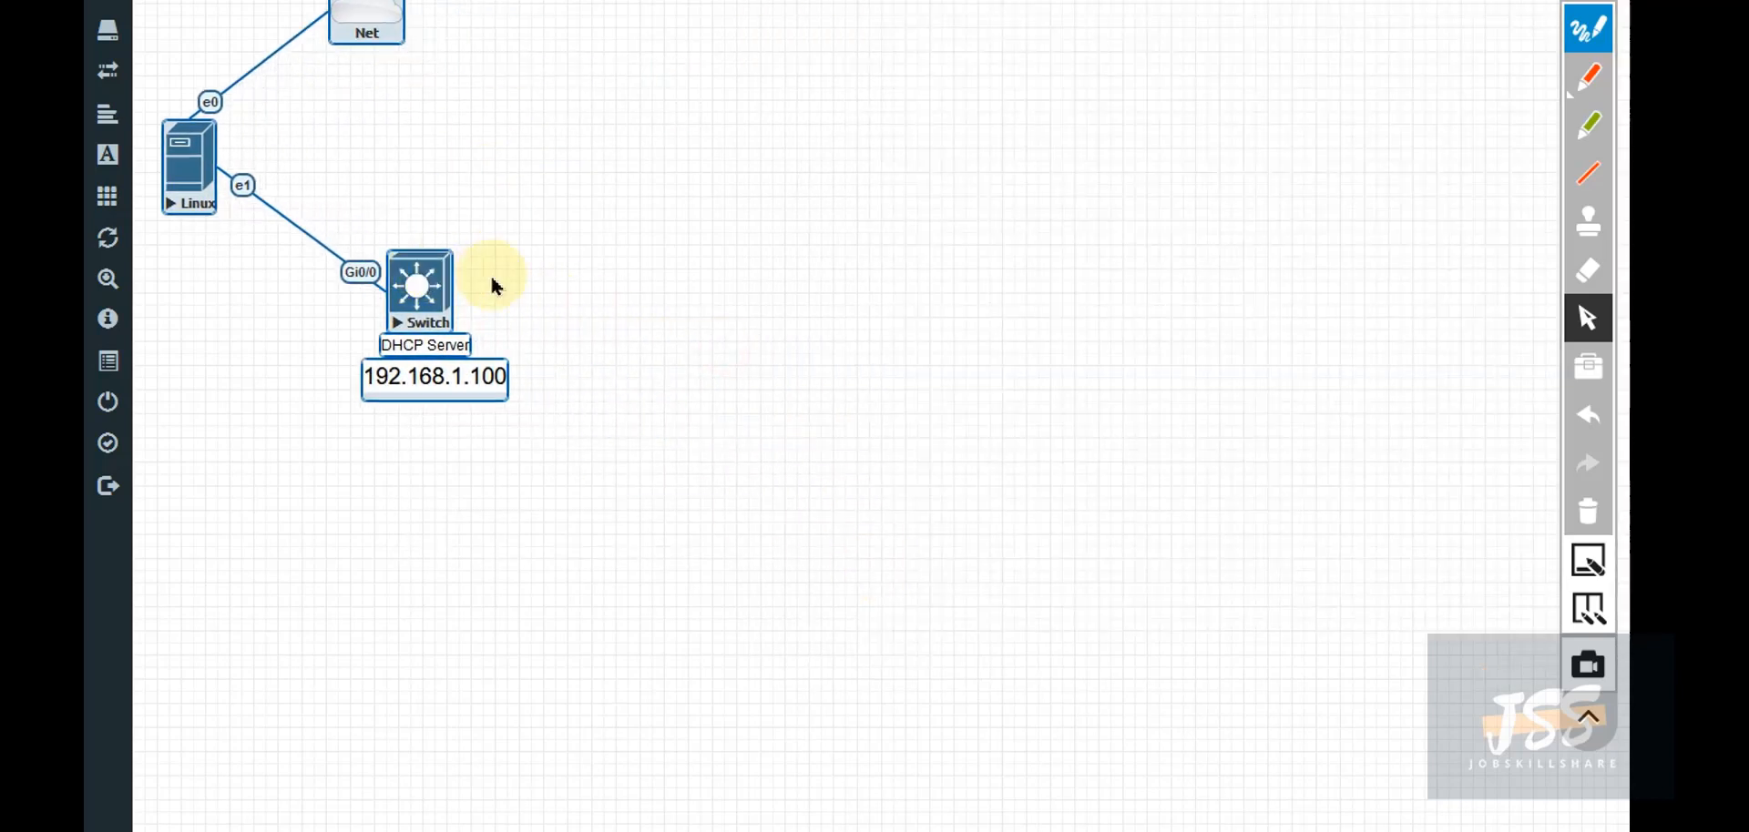
{"action": "left_click", "coordinate": [763, 276]}
Step: Place the Switch console beside the topology and display its DHCP configuration with show run | sec dhcp
{"action": "mouse_move", "coordinate": [945, 830]}
{"action": "left_click", "coordinate": [1166, 828]}
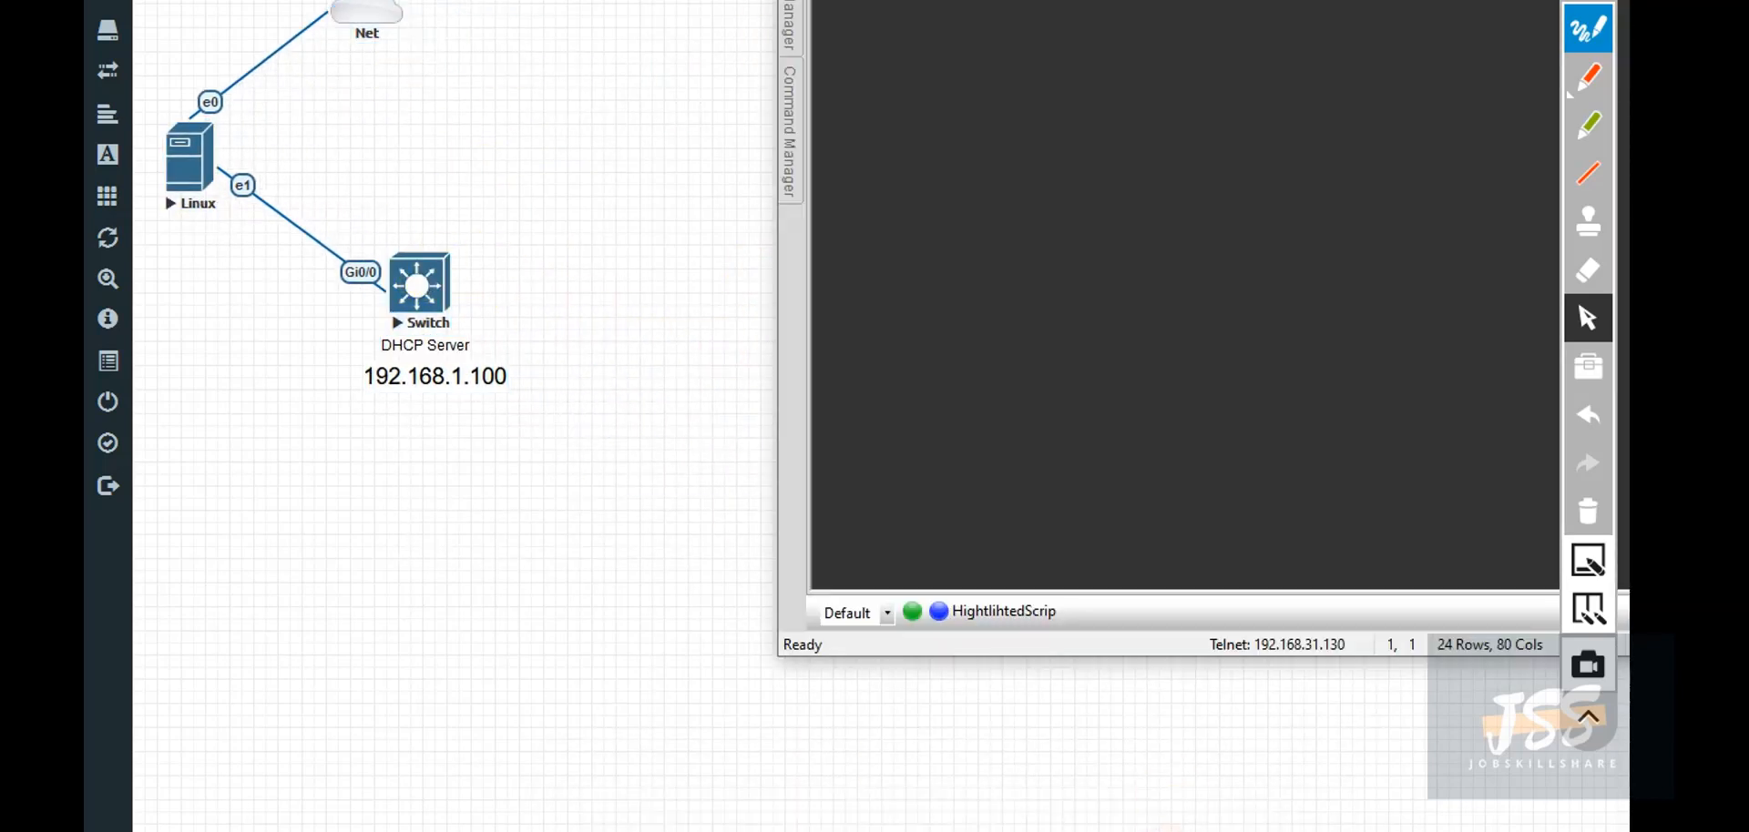
{"action": "left_click_drag", "start_coordinate": [1184, 2], "coordinate": [966, 0]}
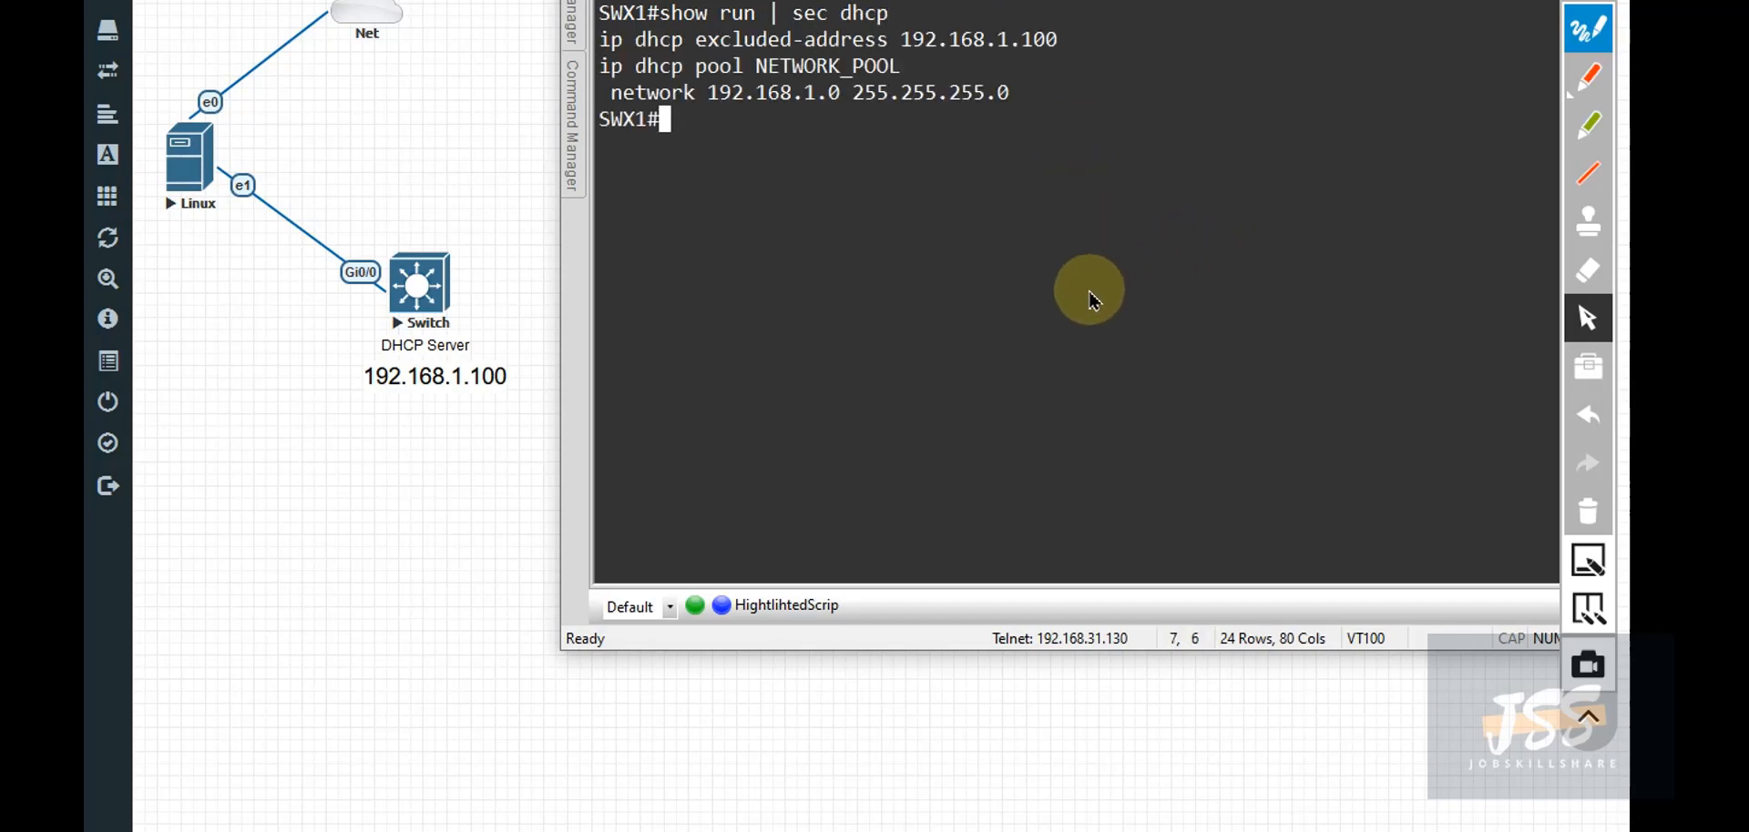
{"action": "left_click_drag", "start_coordinate": [1093, 0], "coordinate": [1161, 0]}
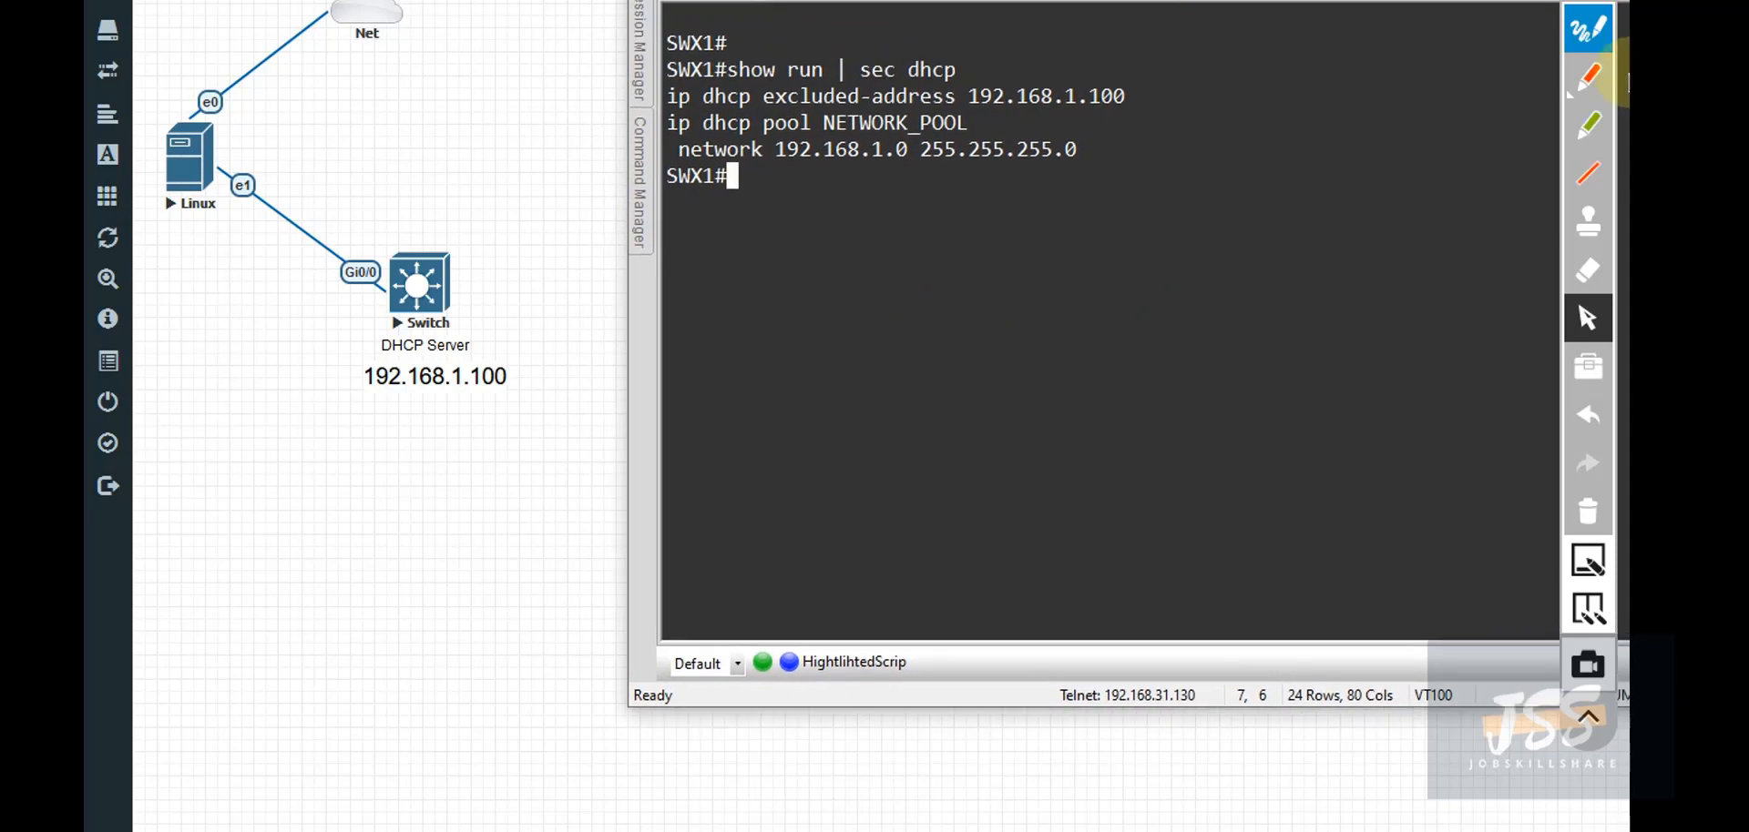
Step: Box the excluded address with an arrow to the Switch's IP label, mark NETWORK_POOL, and handwrite /24 under the subnet mask
{"action": "left_click", "coordinate": [1601, 81]}
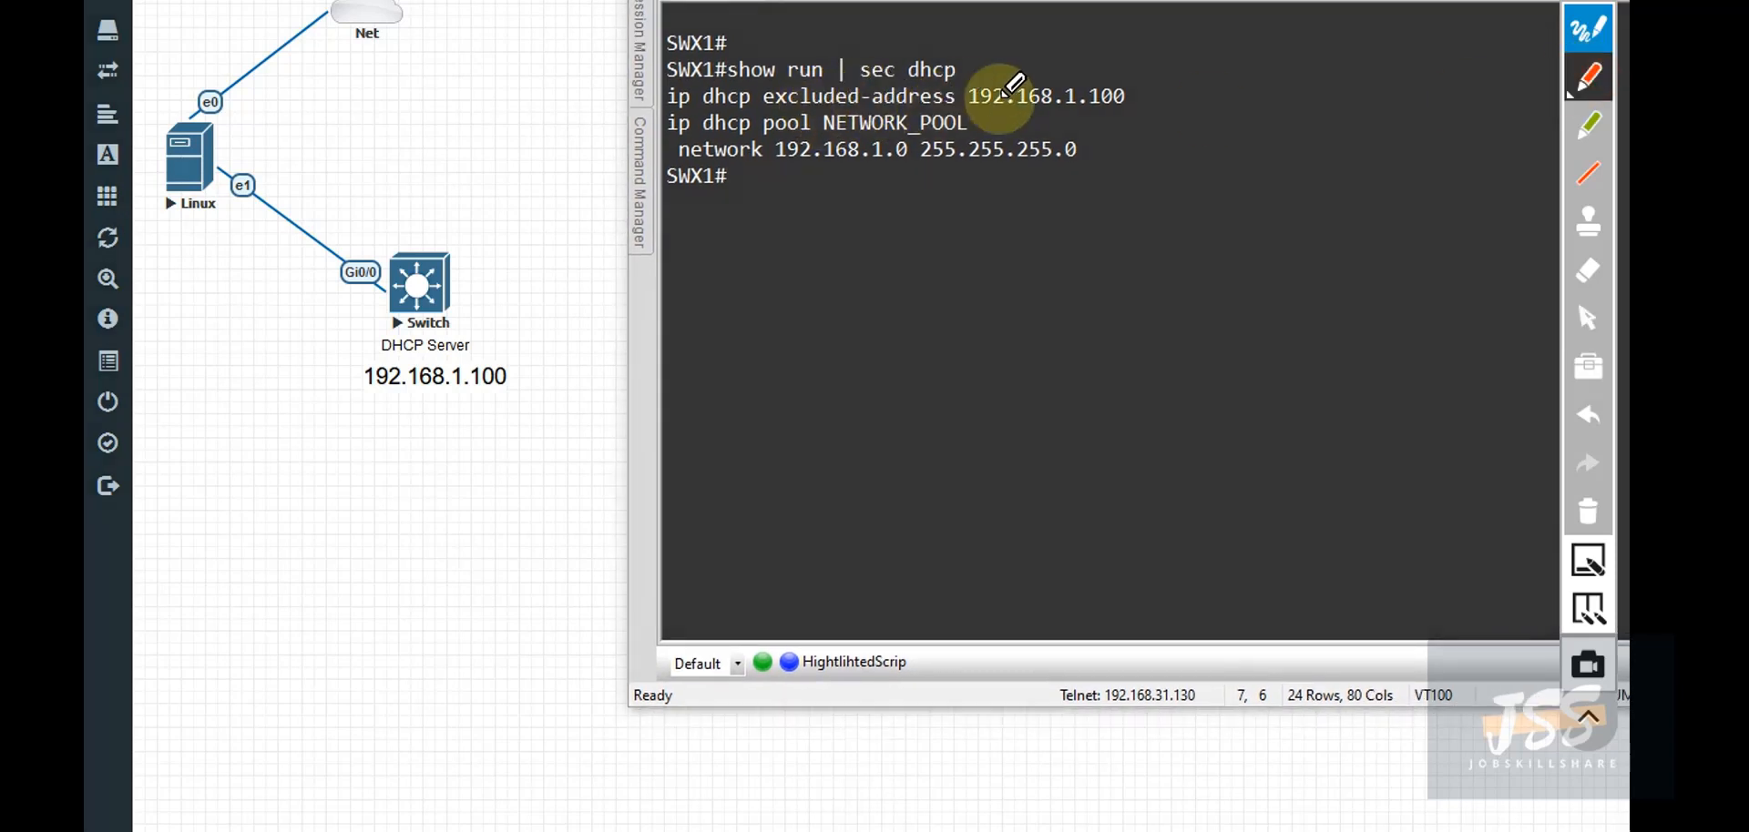
{"action": "mouse_move", "coordinate": [1066, 86]}
{"action": "left_mouse_down"}
{"action": "mouse_move", "coordinate": [971, 73]}
{"action": "mouse_move", "coordinate": [1057, 111]}
{"action": "mouse_move", "coordinate": [1159, 86]}
{"action": "mouse_move", "coordinate": [1024, 71]}
{"action": "mouse_move", "coordinate": [1053, 79]}
{"action": "mouse_move", "coordinate": [948, 395]}
{"action": "mouse_move", "coordinate": [472, 406]}
{"action": "left_mouse_up"}
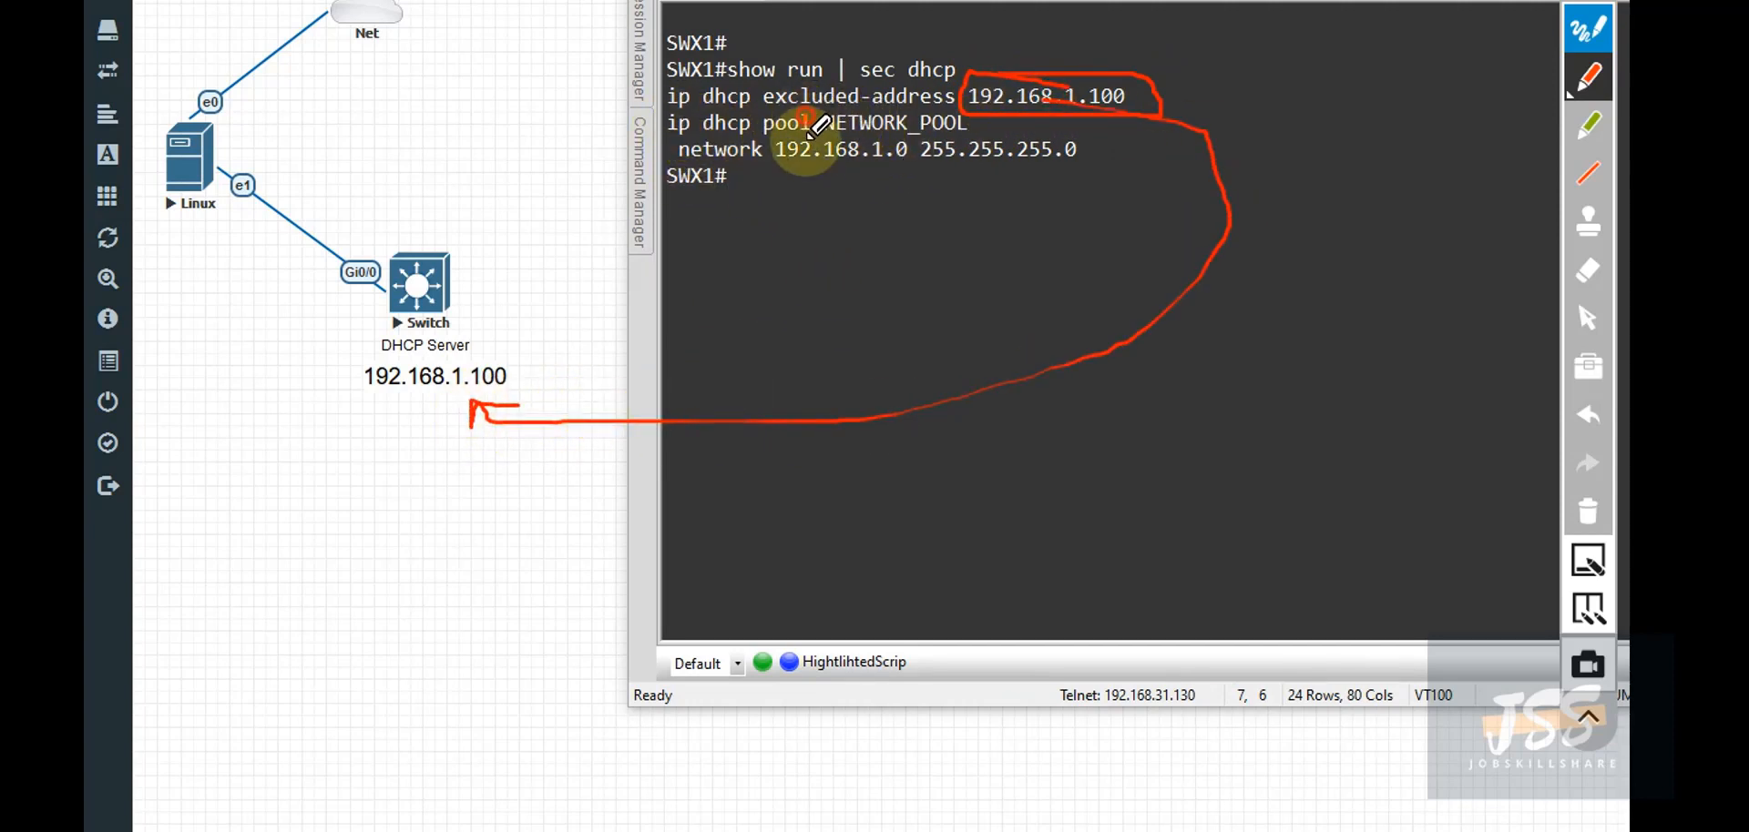
{"action": "left_click_drag", "start_coordinate": [806, 141], "coordinate": [973, 115]}
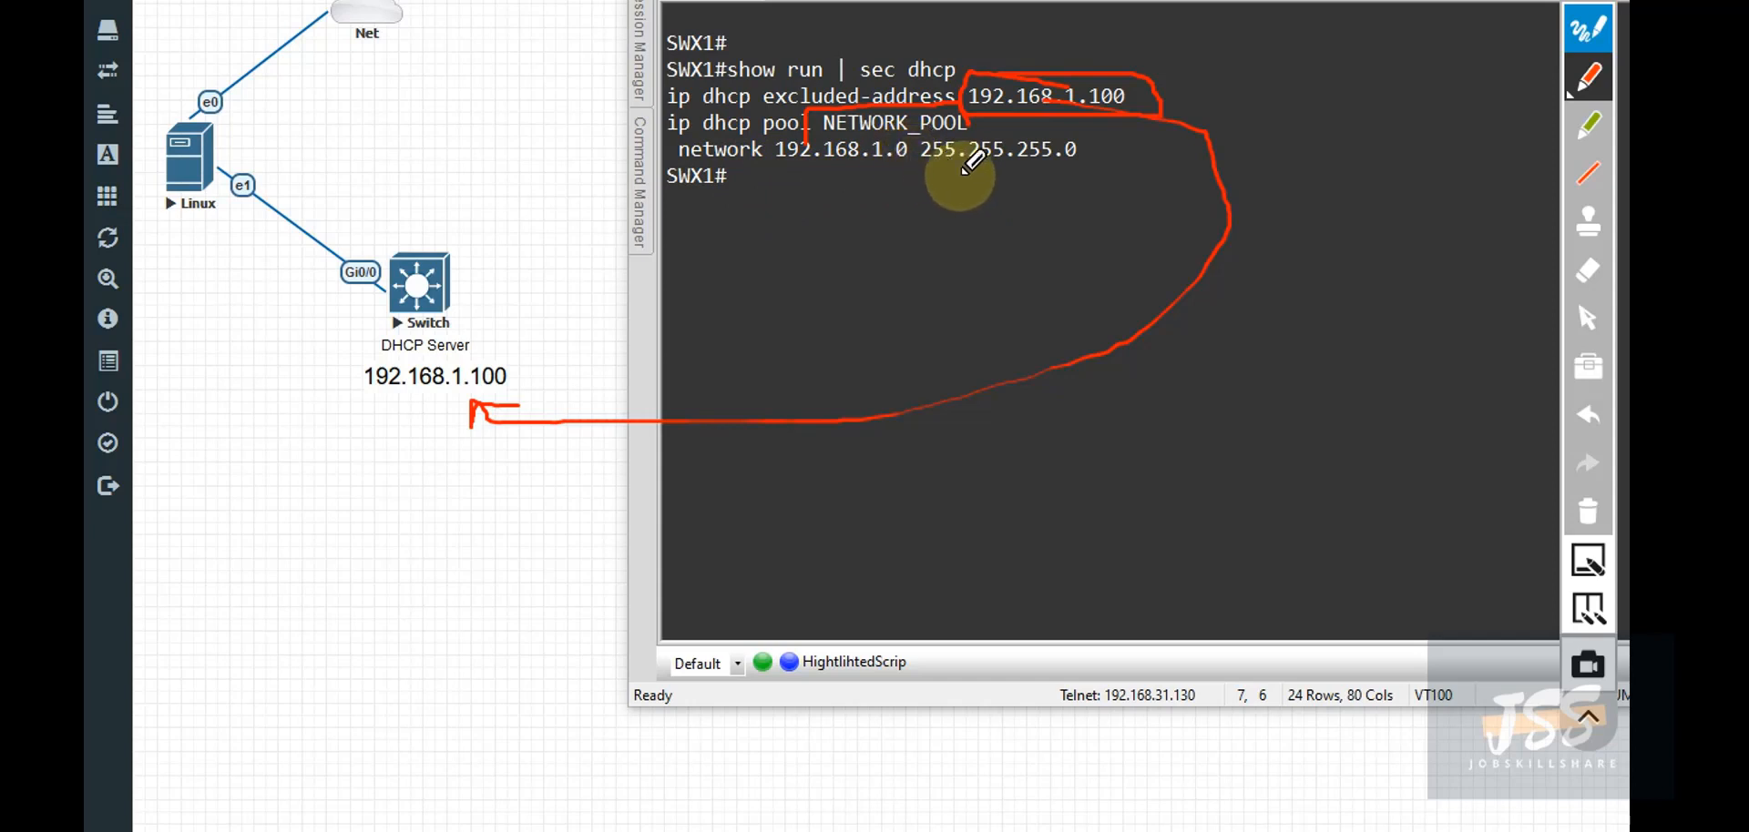
{"action": "mouse_move", "coordinate": [904, 184]}
{"action": "left_mouse_down"}
{"action": "mouse_move", "coordinate": [852, 242]}
{"action": "mouse_move", "coordinate": [1003, 274]}
{"action": "mouse_move", "coordinate": [1004, 324]}
{"action": "left_mouse_up"}
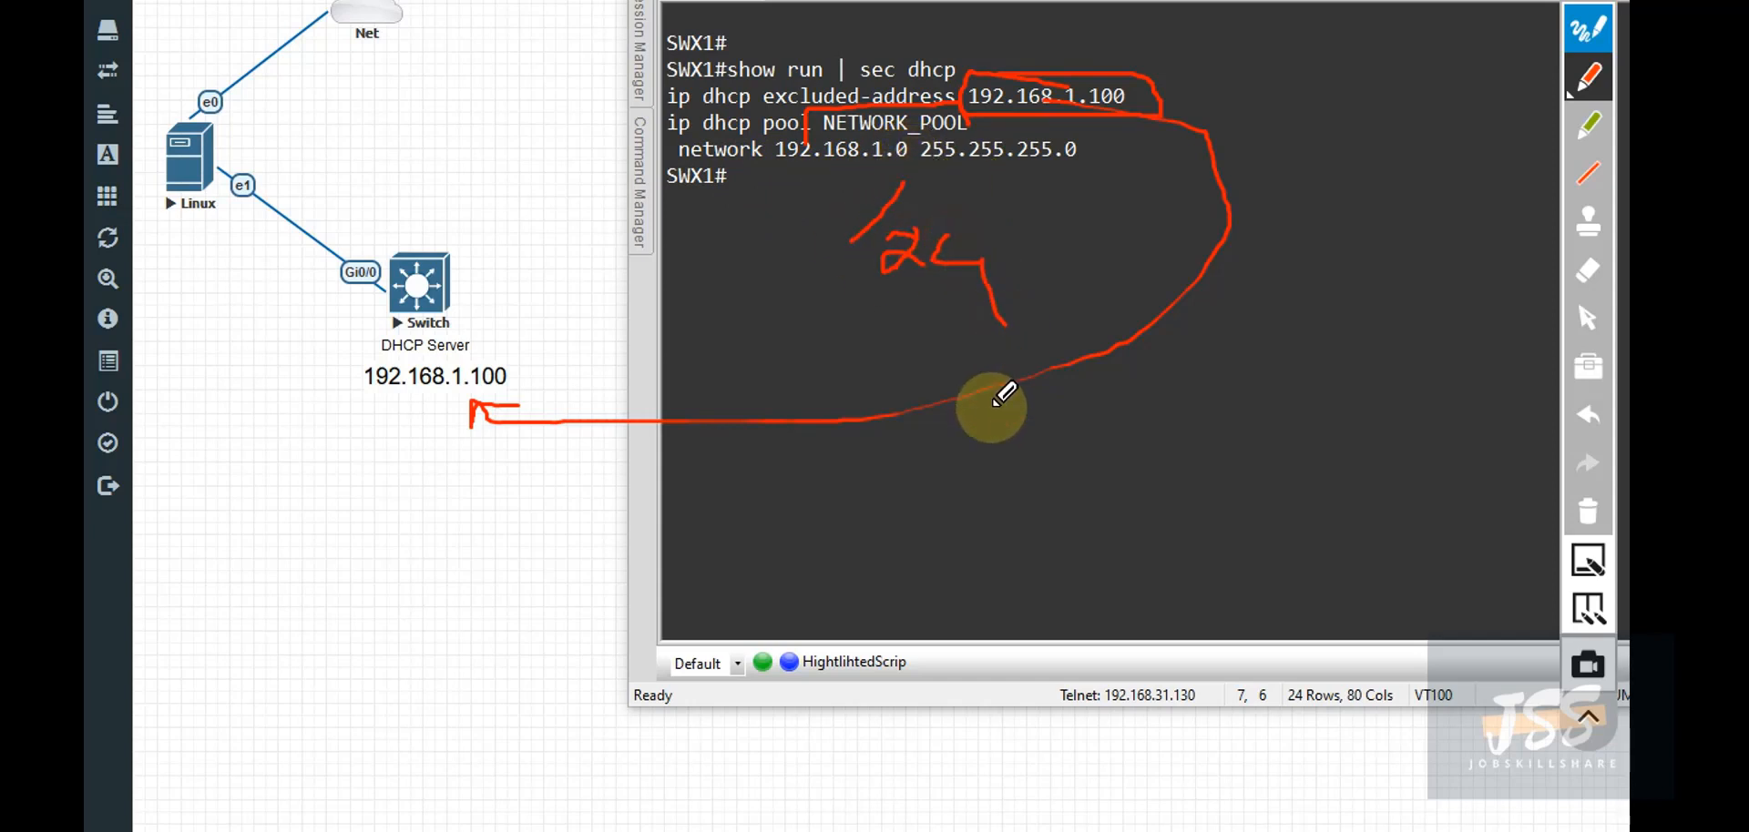
Step: Clear the annotations over the console and return to the normal cursor in the terminal
{"action": "left_click", "coordinate": [1588, 511]}
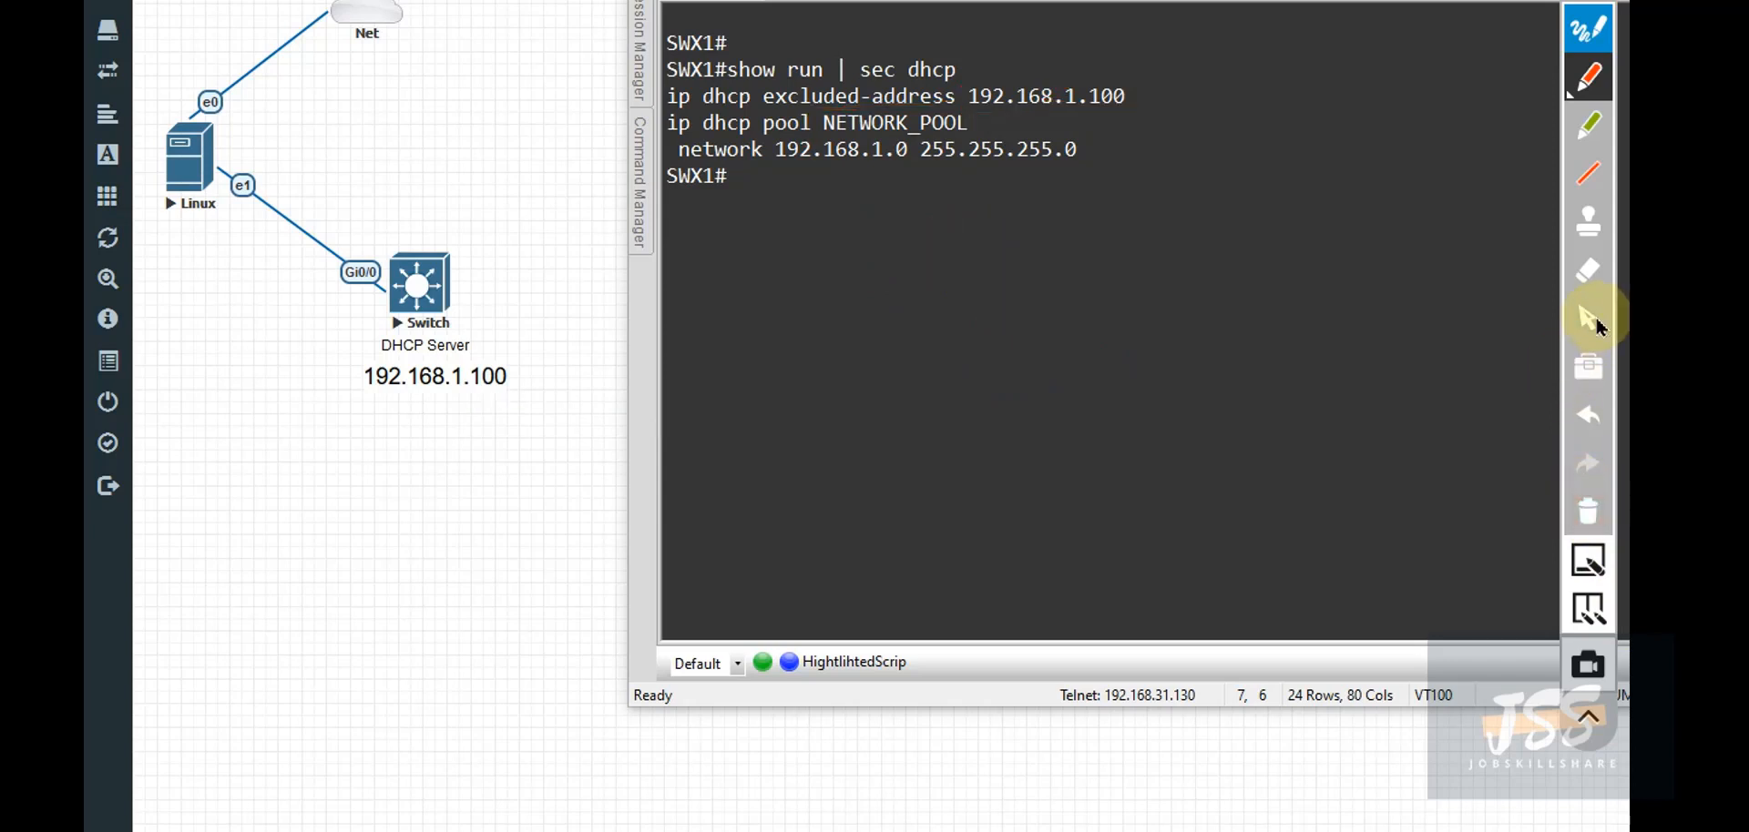
{"action": "left_click", "coordinate": [1588, 318]}
{"action": "left_click", "coordinate": [1245, 223]}
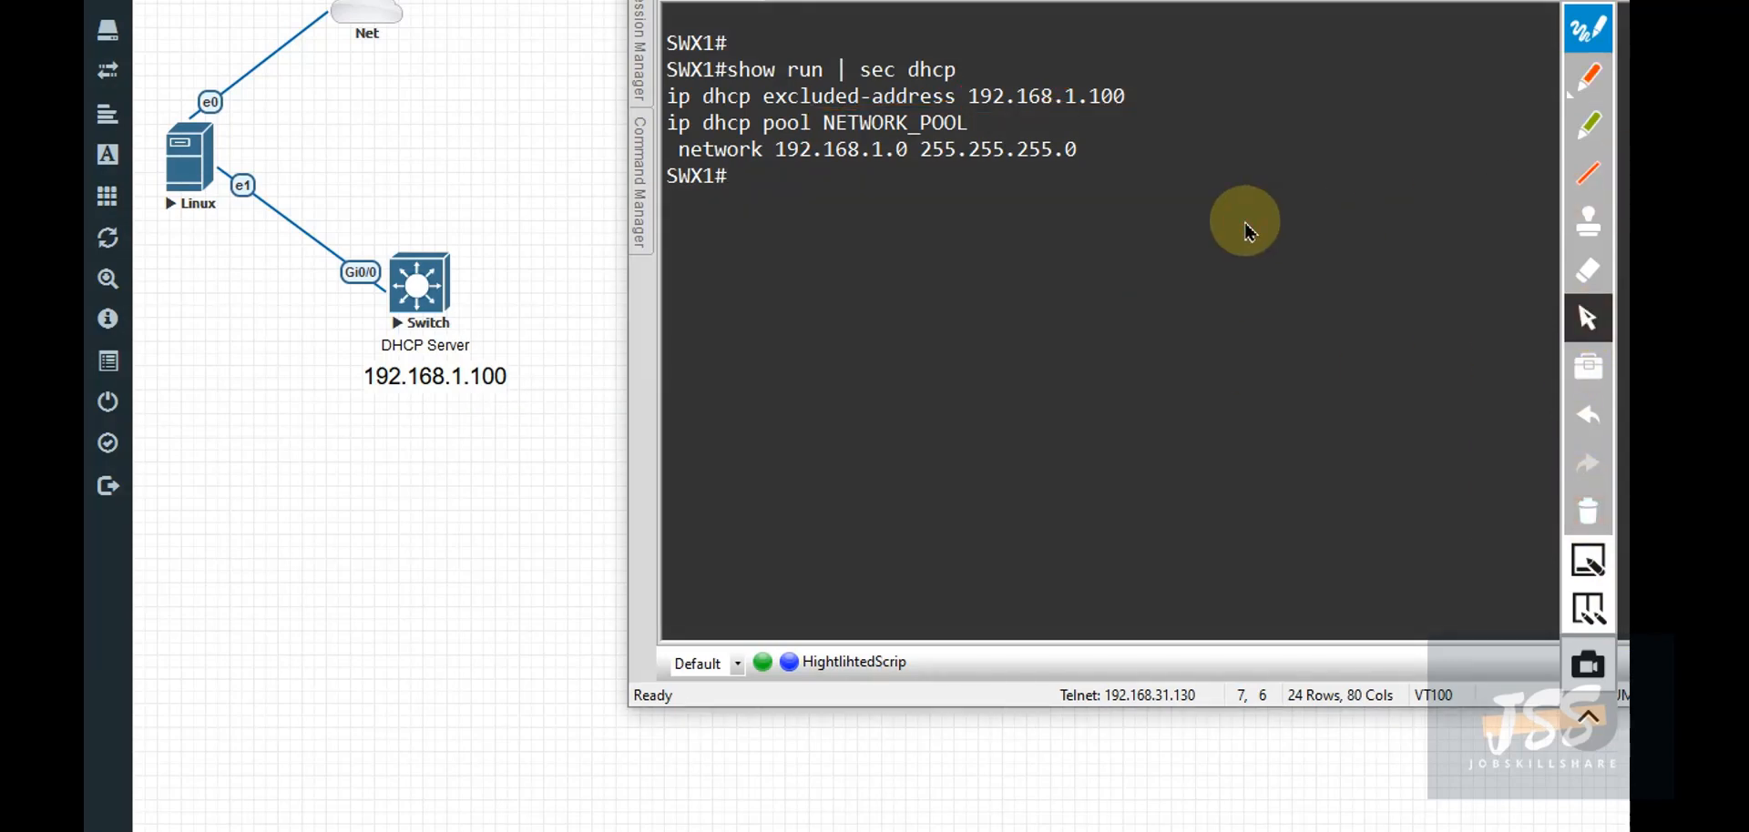
Step: List the Switch's DHCP leases with show ip dhcp binding
{"action": "key", "text": "Return"}
{"action": "key", "text": "Return"}
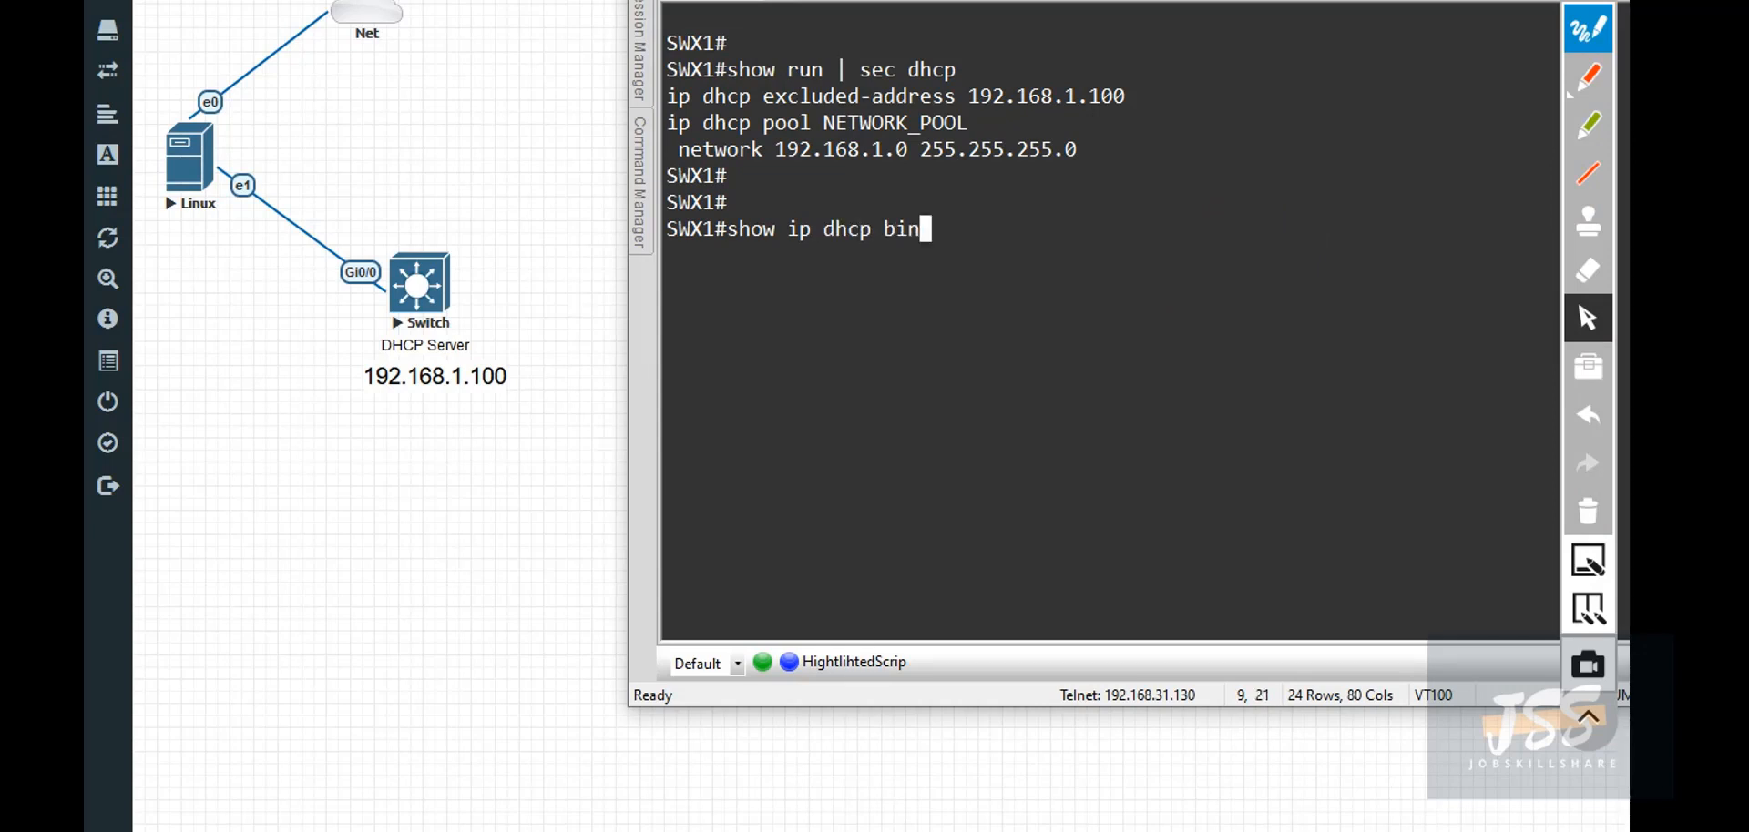
{"action": "type", "text": "show ip dhcp binding"}
{"action": "key", "text": "Return"}
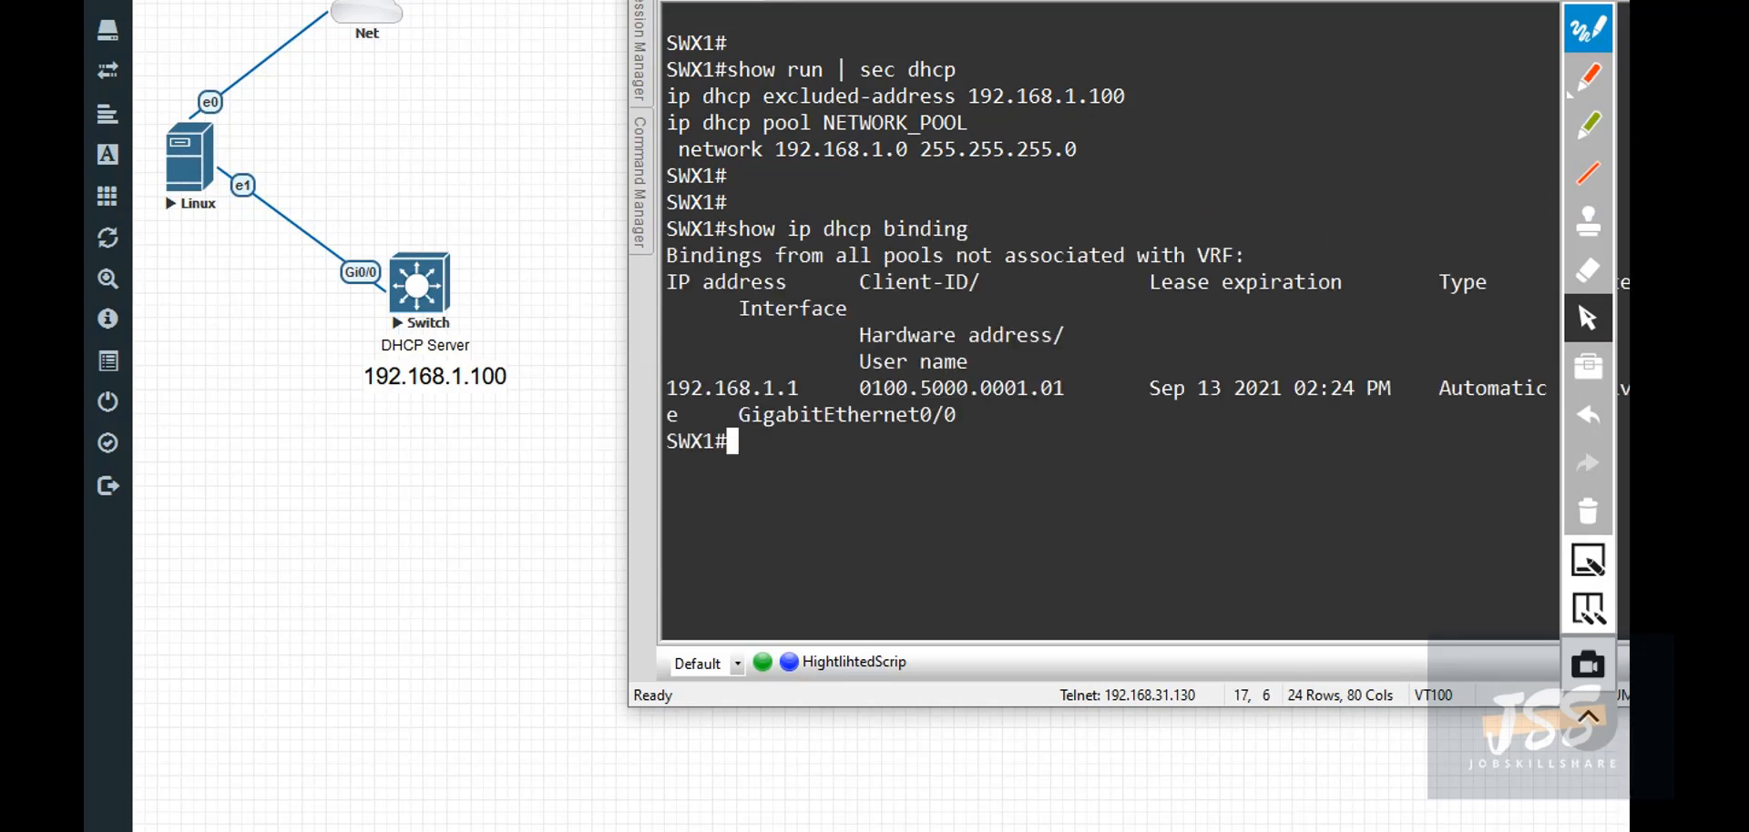
Step: Circle the Linux node in red and connect it with a curved line to a box around the 192.168.1.1 lease
{"action": "left_click", "coordinate": [1587, 76]}
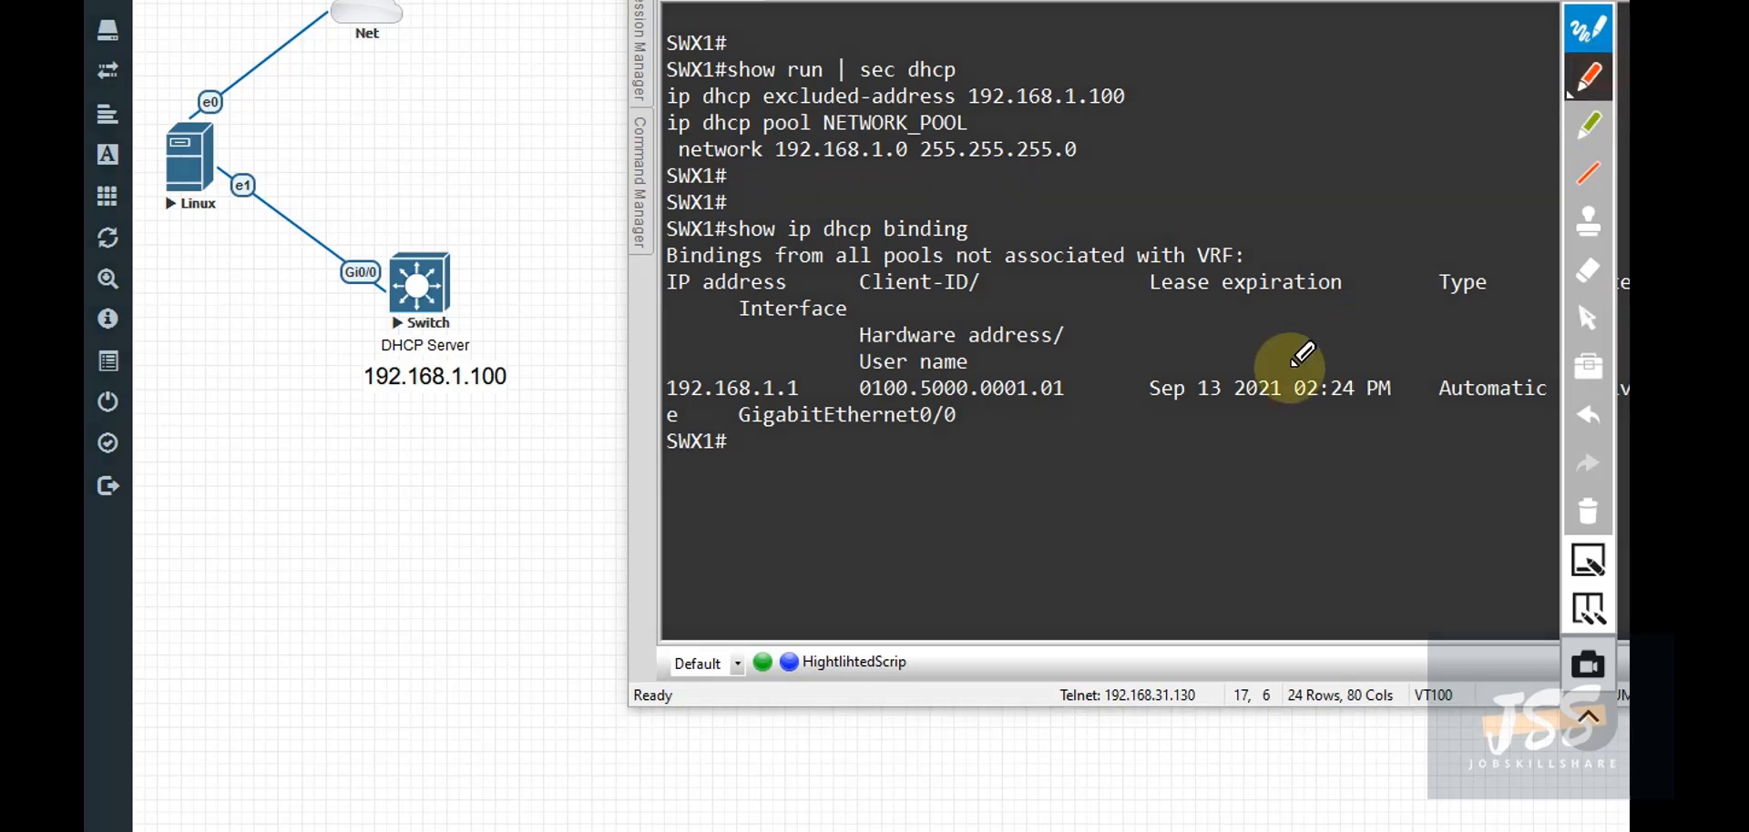
{"action": "left_click_drag", "start_coordinate": [800, 369], "coordinate": [803, 409]}
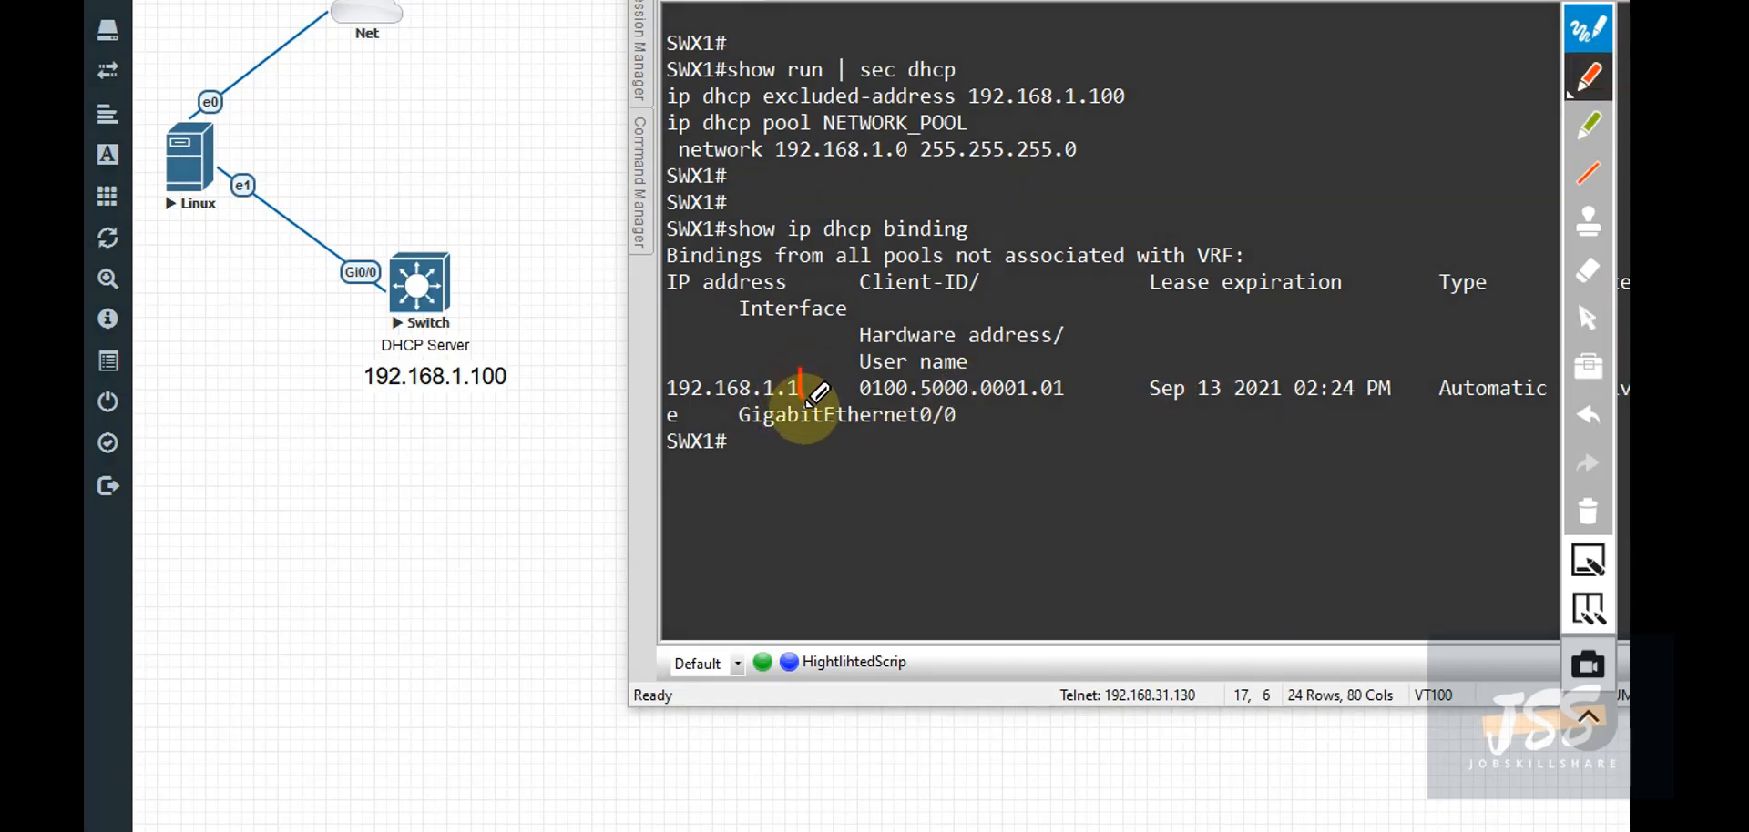
{"action": "mouse_move", "coordinate": [219, 107]}
{"action": "left_mouse_down"}
{"action": "mouse_move", "coordinate": [144, 168]}
{"action": "mouse_move", "coordinate": [209, 233]}
{"action": "mouse_move", "coordinate": [241, 107]}
{"action": "left_mouse_up"}
{"action": "mouse_move", "coordinate": [187, 232]}
{"action": "left_mouse_down"}
{"action": "mouse_move", "coordinate": [344, 215]}
{"action": "mouse_move", "coordinate": [590, 289]}
{"action": "mouse_move", "coordinate": [657, 390]}
{"action": "left_mouse_up"}
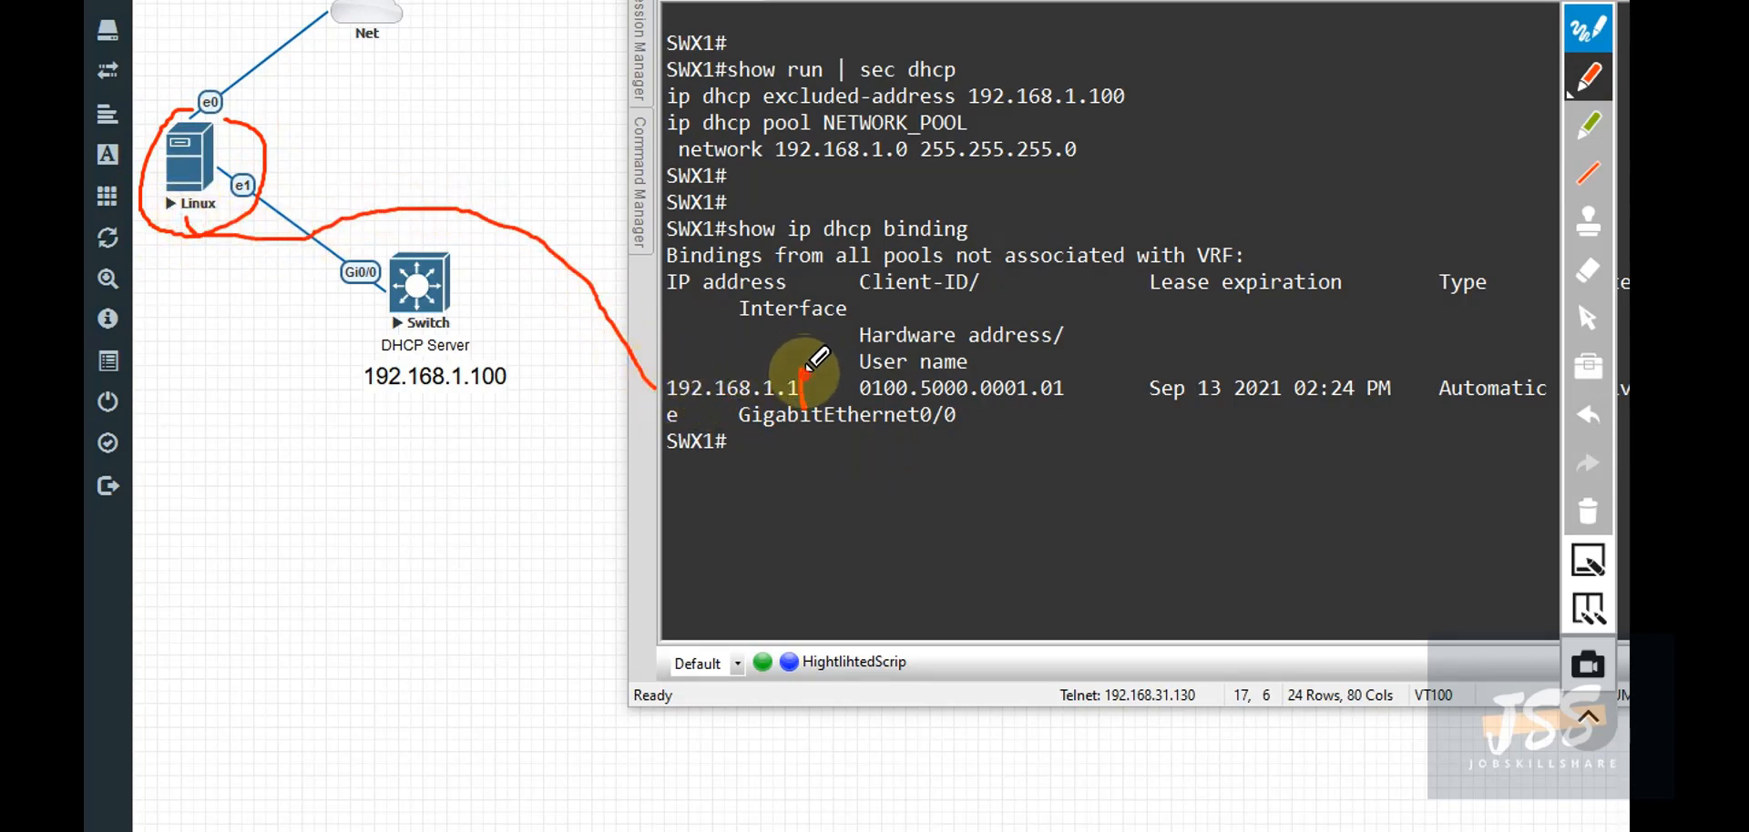
{"action": "mouse_move", "coordinate": [804, 393]}
{"action": "left_mouse_down"}
{"action": "mouse_move", "coordinate": [690, 353]}
{"action": "mouse_move", "coordinate": [650, 392]}
{"action": "mouse_move", "coordinate": [800, 408]}
{"action": "mouse_move", "coordinate": [809, 364]}
{"action": "left_mouse_up"}
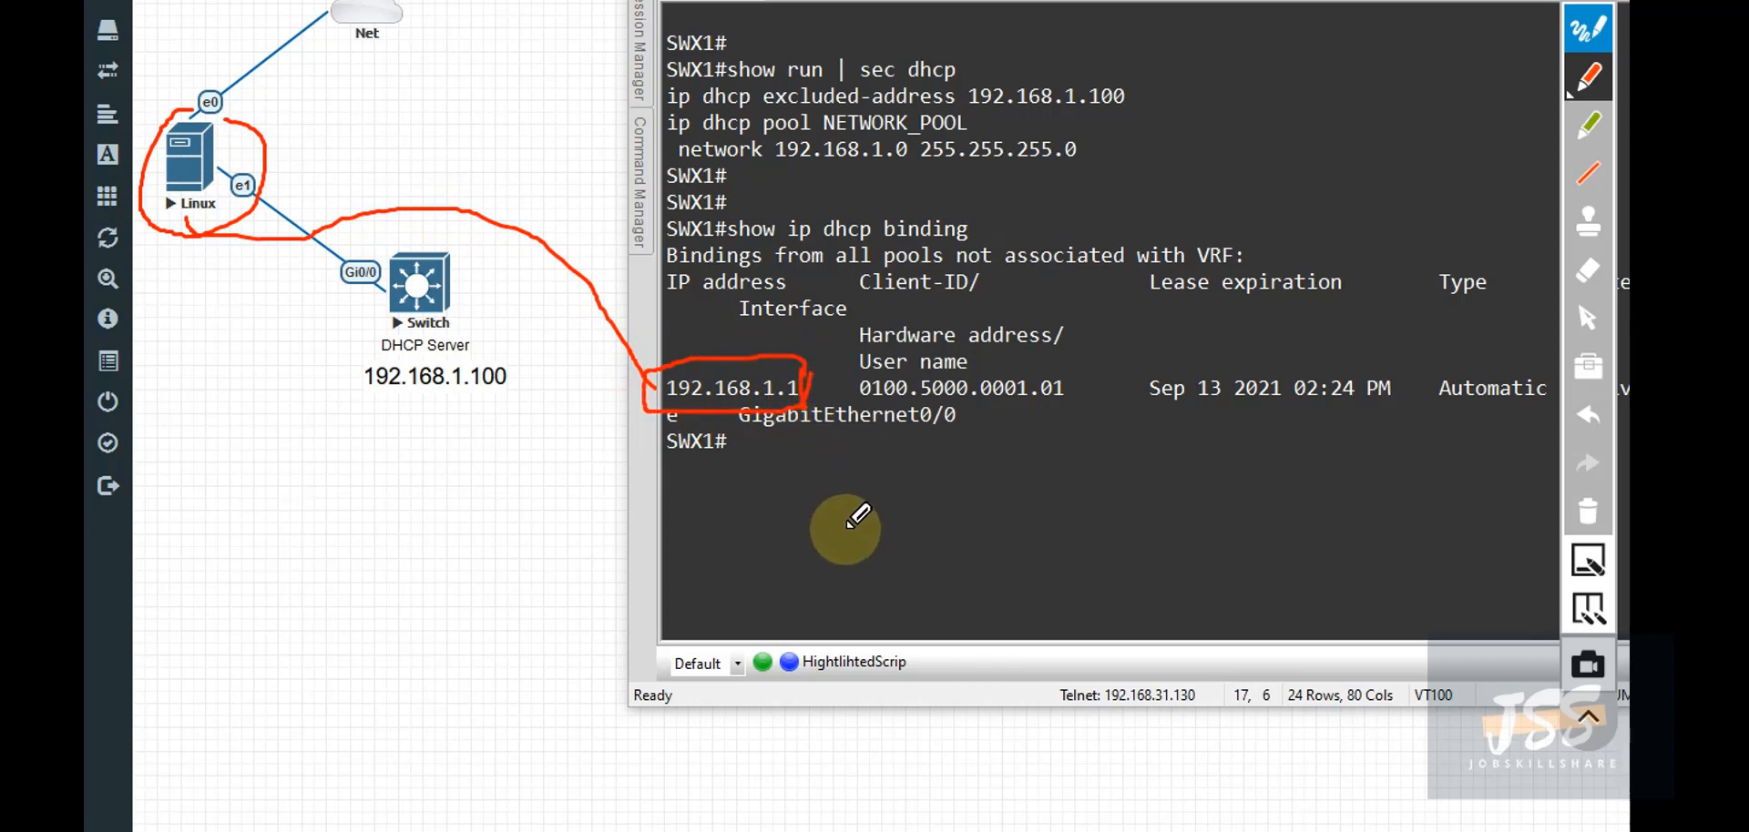
Step: Clear the red annotations and reposition the Switch console and Linux desktop windows, leaving the Linux desktop in front
{"action": "left_click", "coordinate": [1587, 511]}
{"action": "left_click", "coordinate": [1590, 317]}
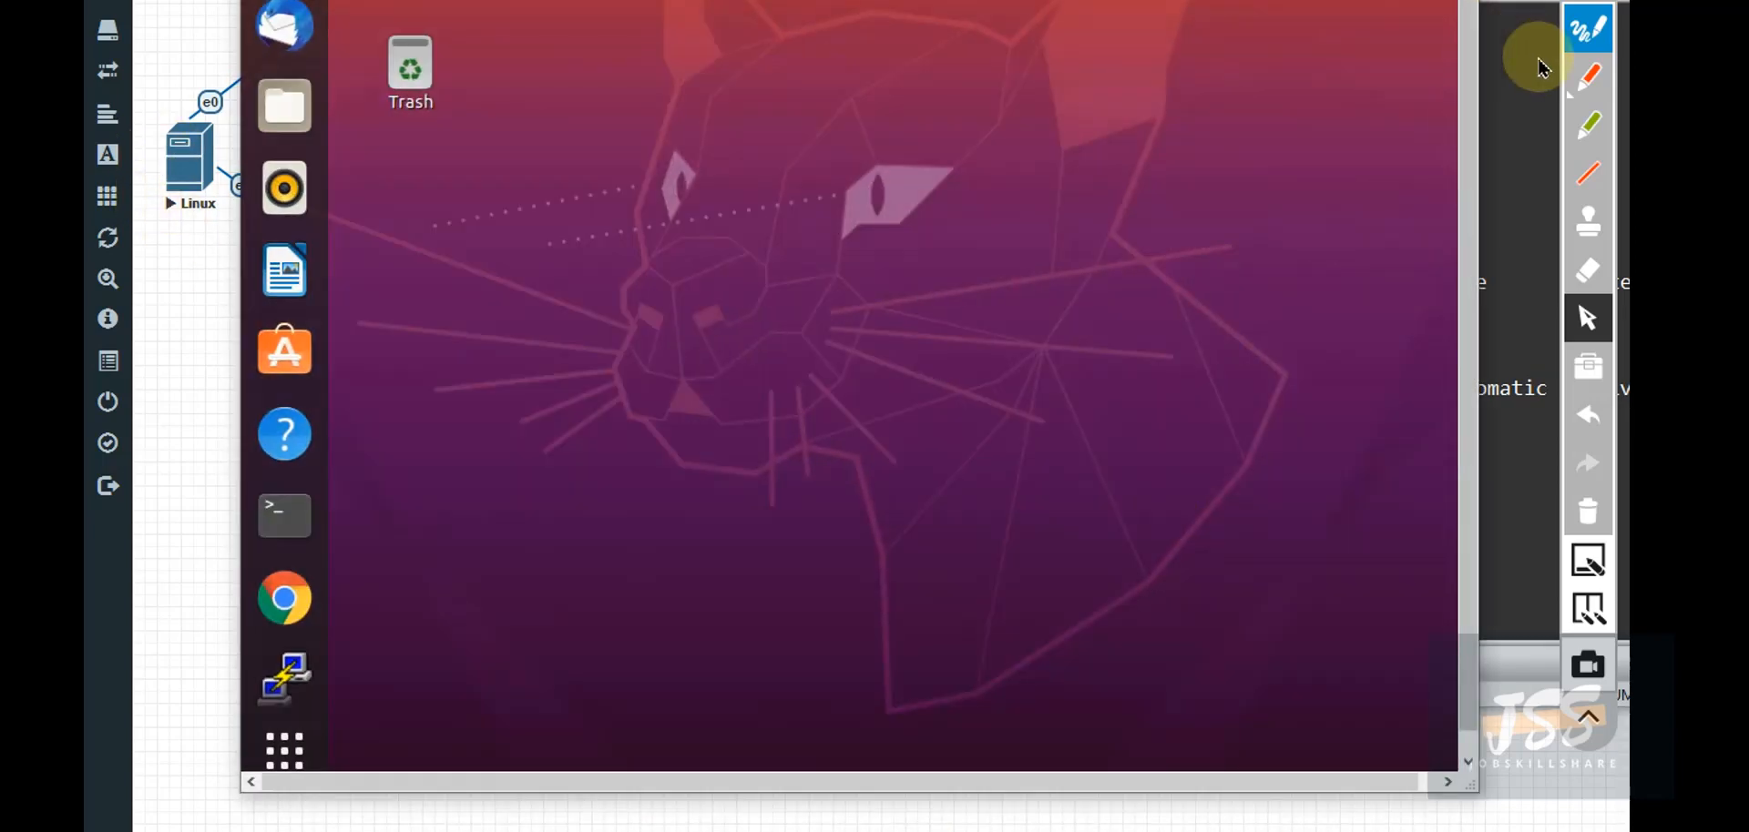
{"action": "left_click", "coordinate": [1534, 73]}
{"action": "left_click_drag", "start_coordinate": [1193, 2], "coordinate": [1247, 198]}
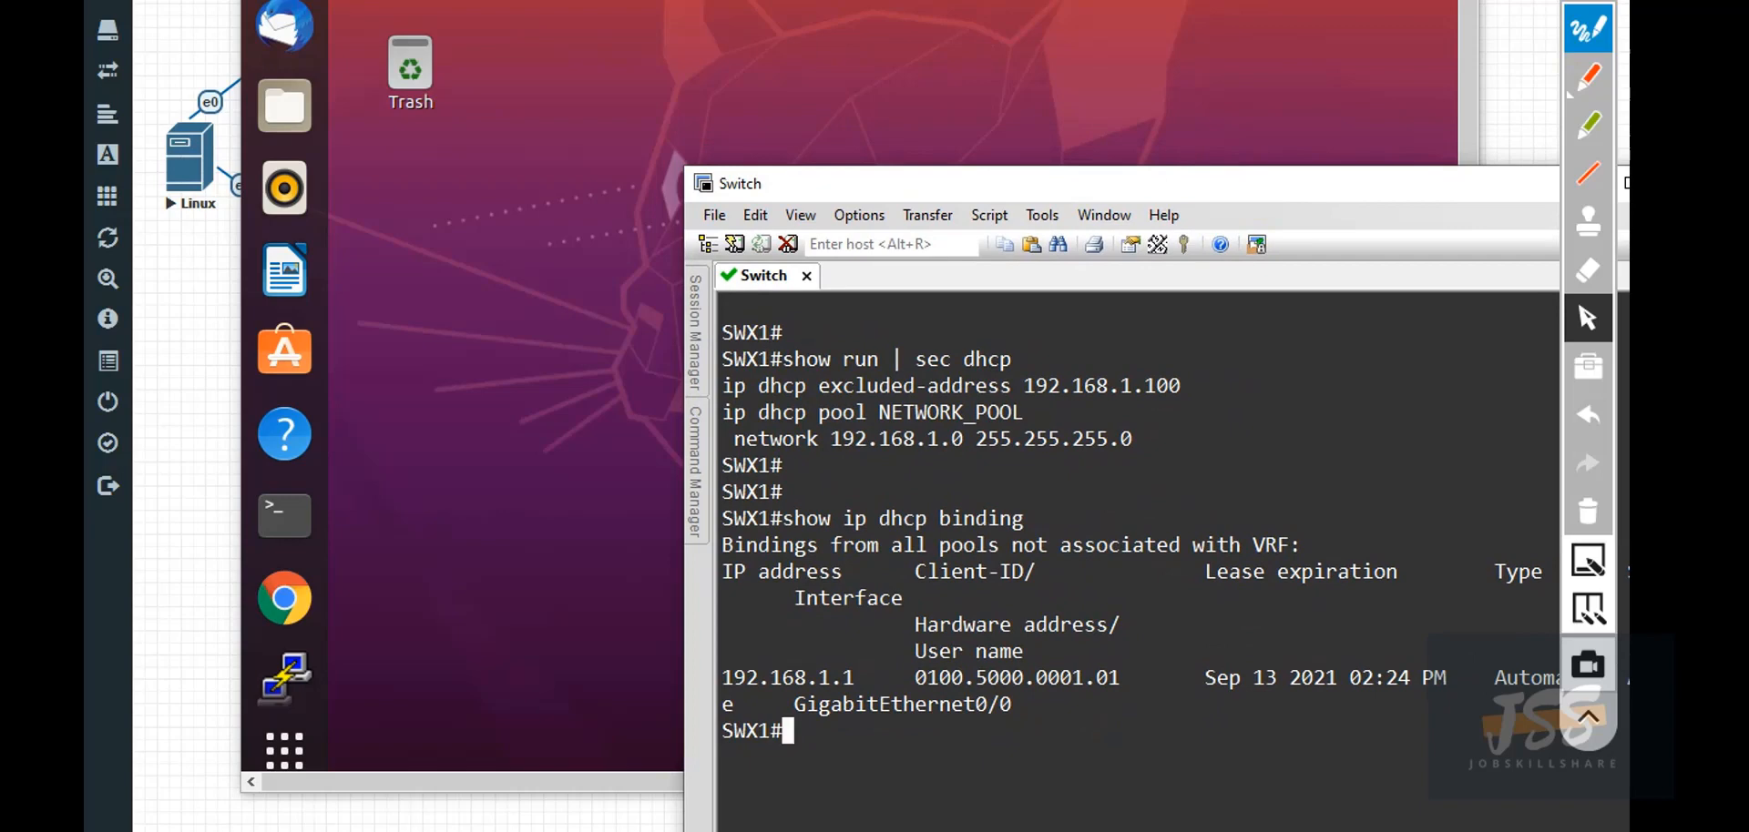
{"action": "left_click_drag", "start_coordinate": [1048, 0], "coordinate": [1041, 0]}
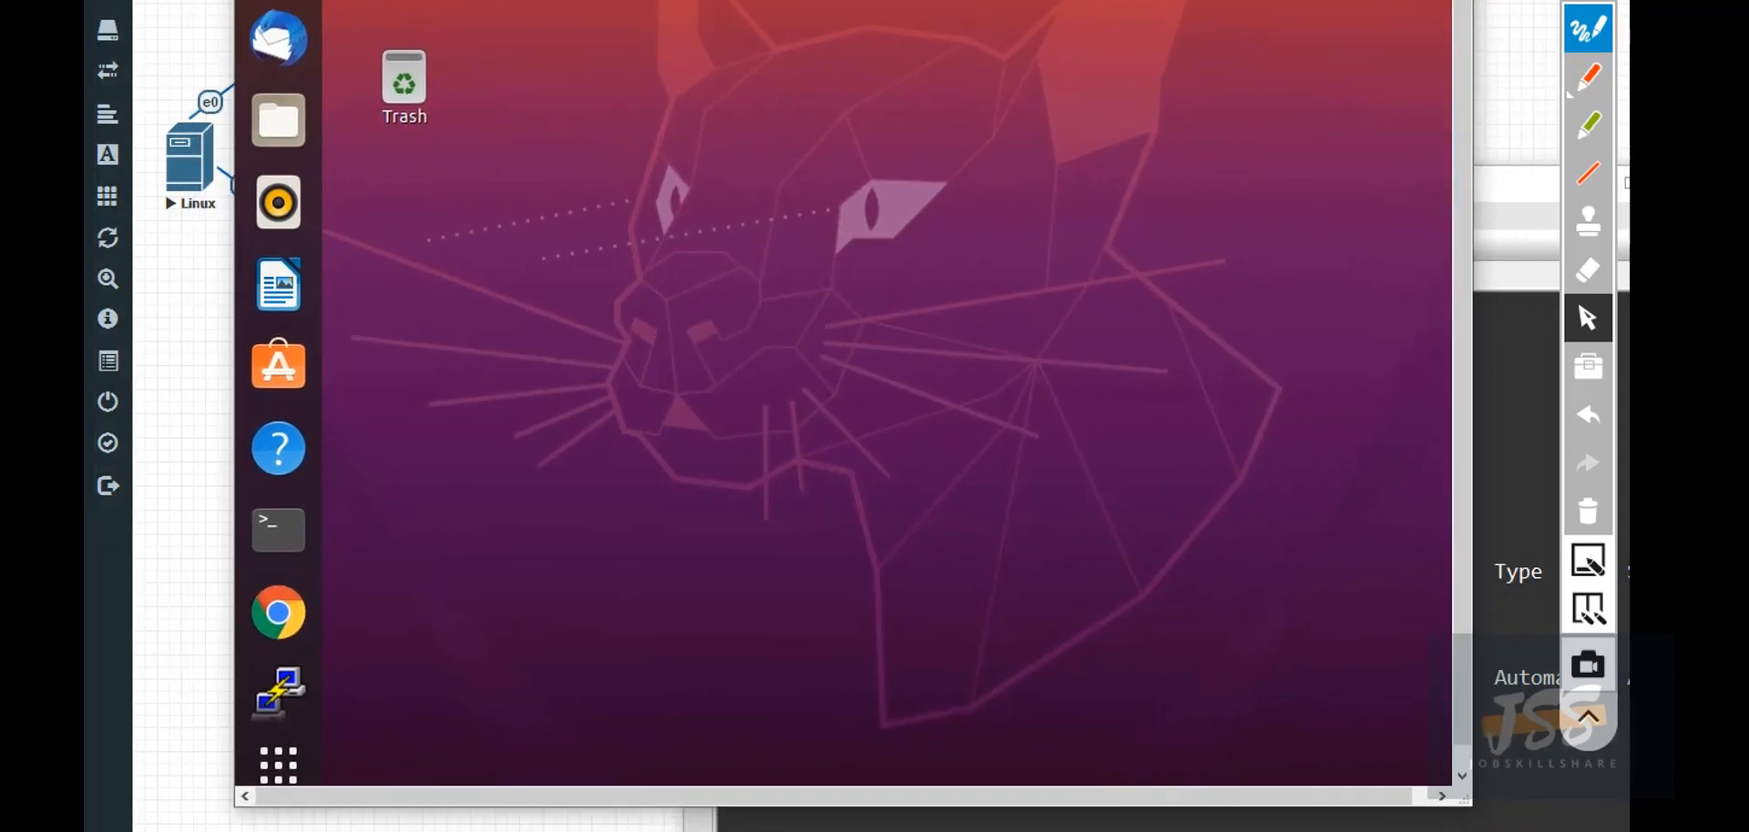
Step: Open a terminal on the Linux desktop and become root with sudo su, entering the account password
{"action": "left_click", "coordinate": [300, 536]}
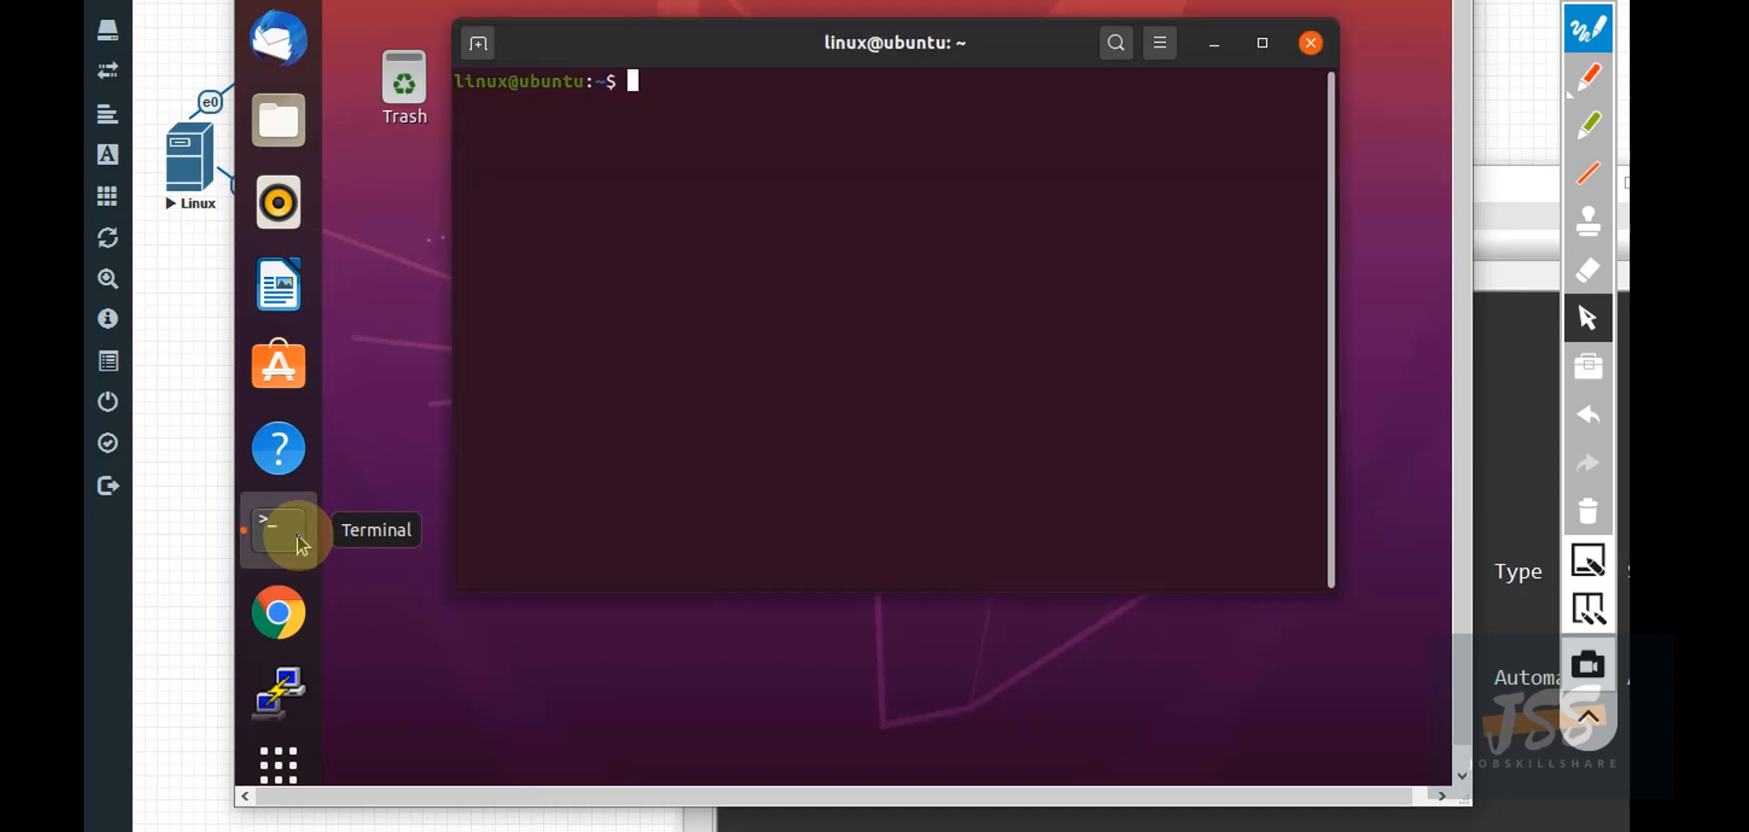
{"action": "left_click", "coordinate": [879, 201]}
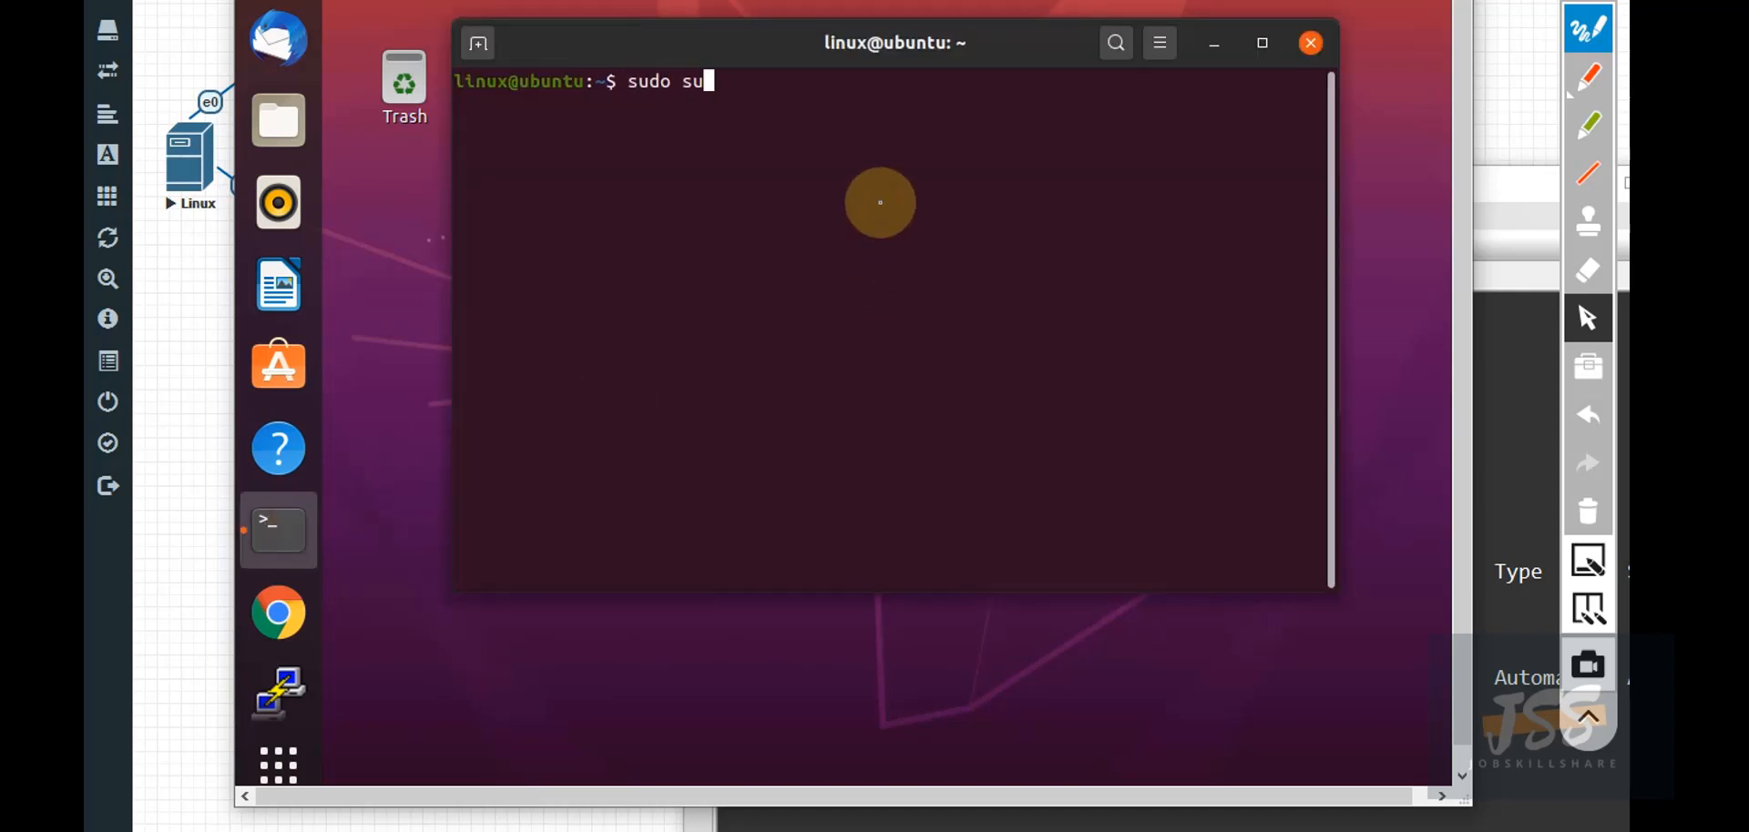
{"action": "type", "text": "sudo su"}
{"action": "key", "text": "Return"}
{"action": "key", "text": "Return"}
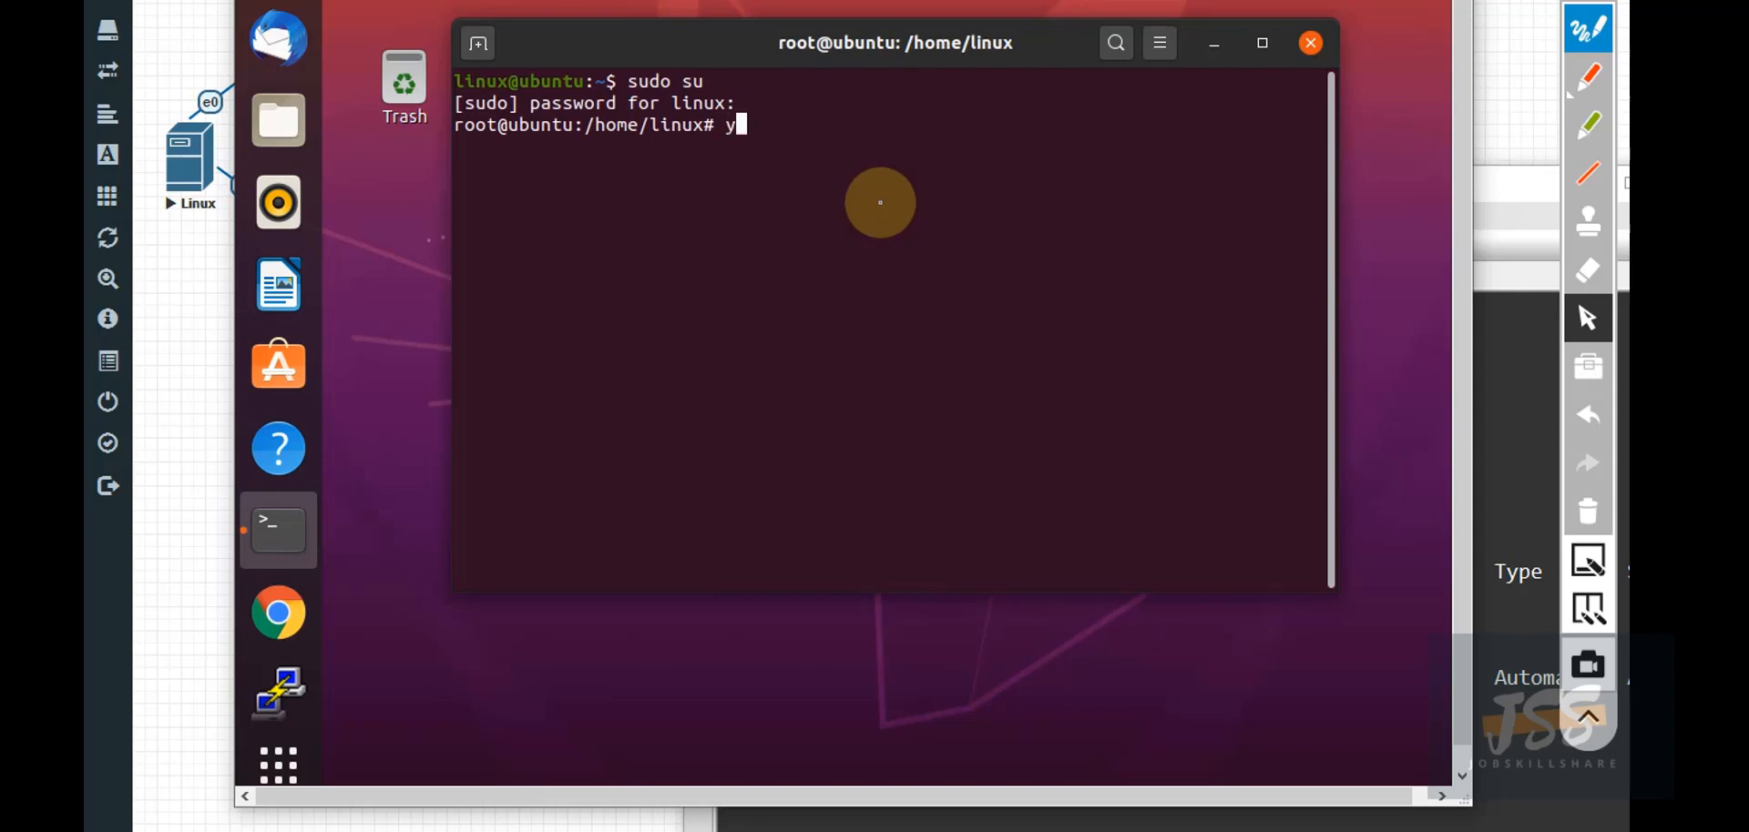
Step: Launch Yersinia's graphical interface with yersinia -G and dismiss the alpha version notice
{"action": "type", "text": "yersinia -G"}
{"action": "key", "text": "Return"}
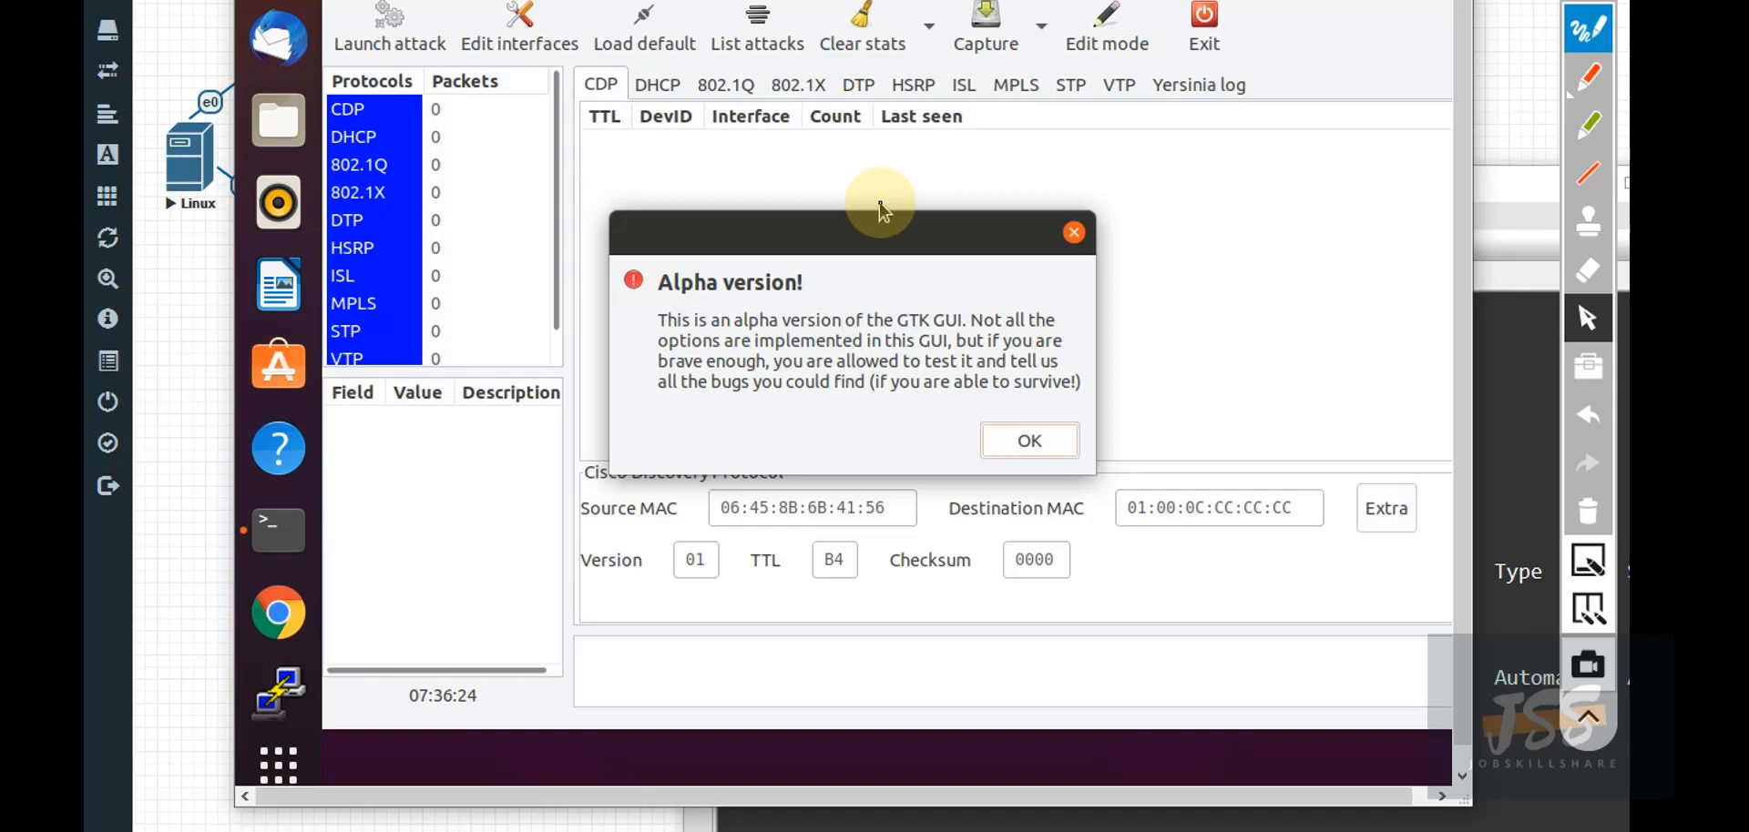
{"action": "left_click", "coordinate": [1029, 441]}
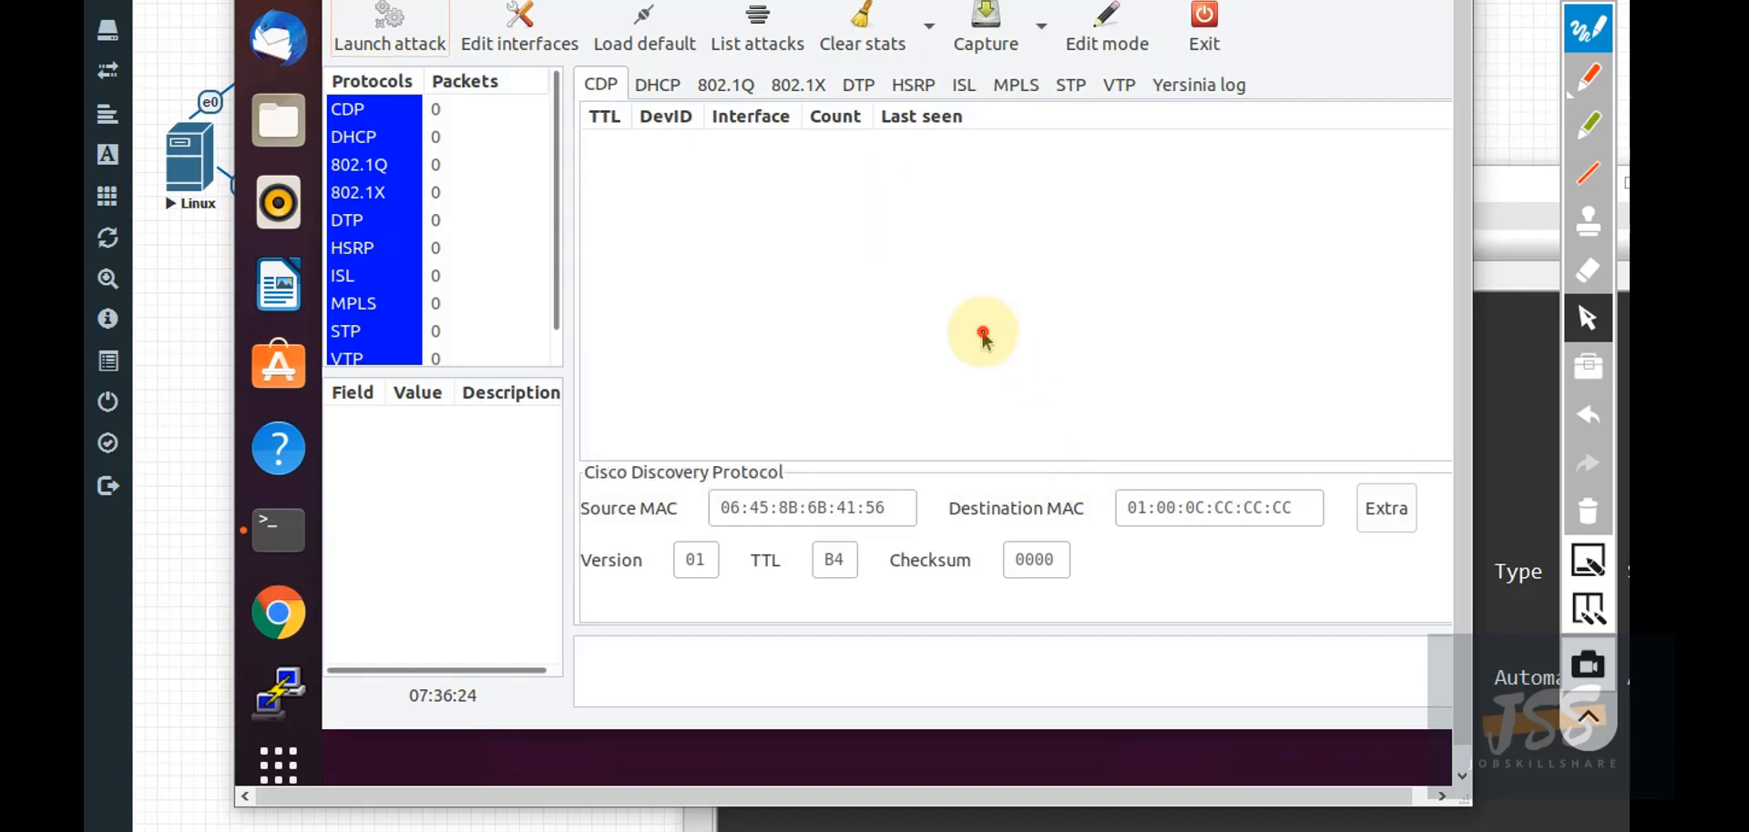
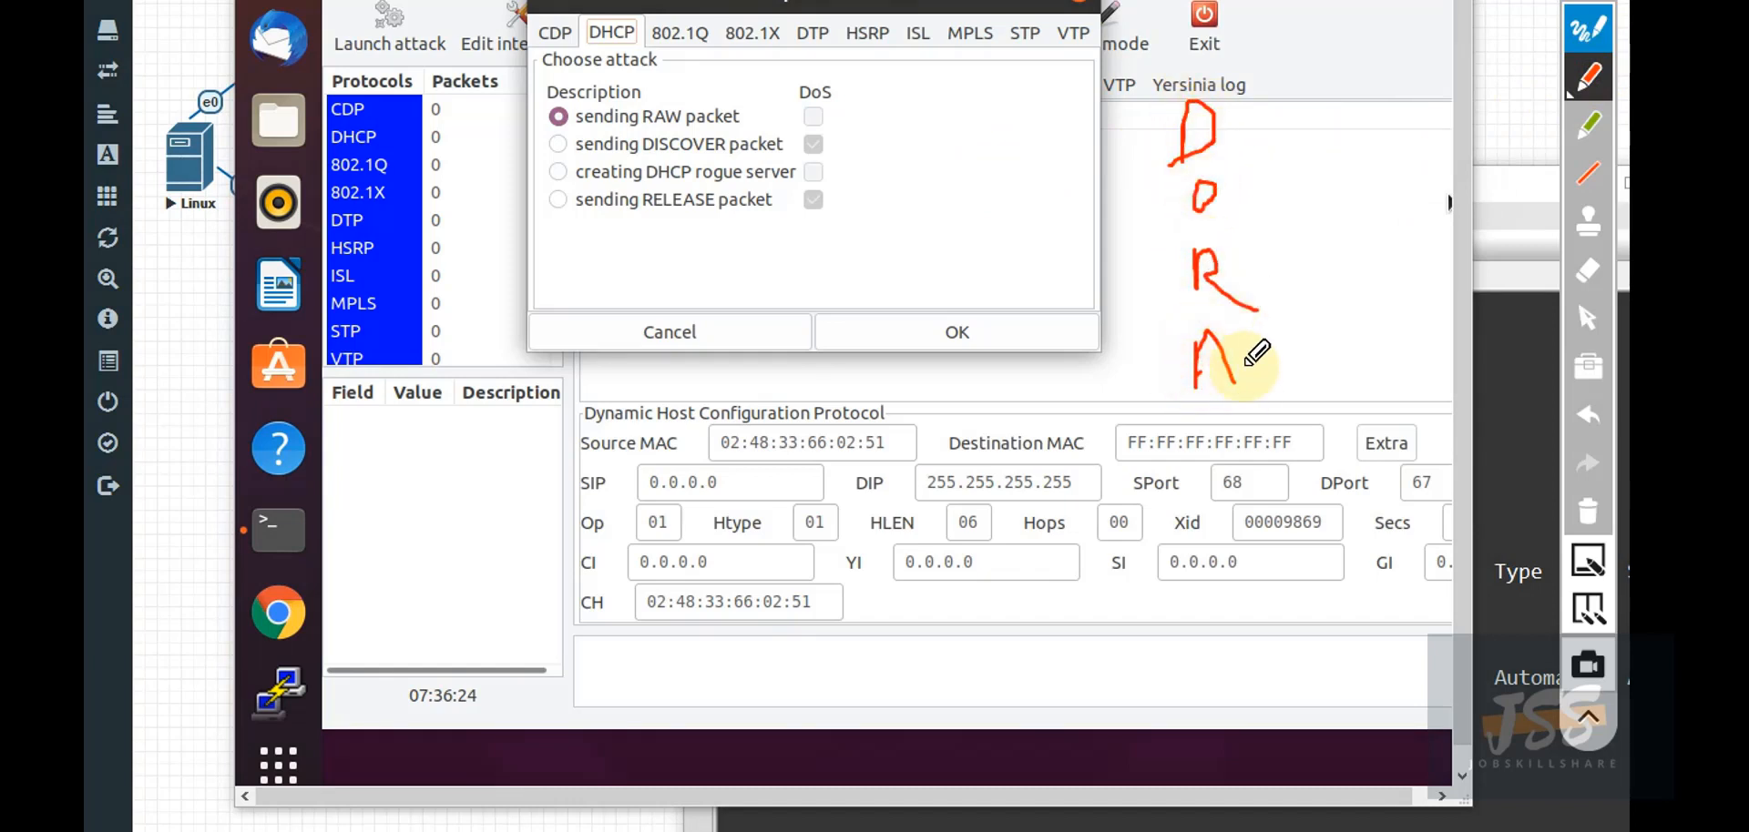
Step: Add a small red mark beside each of the handwritten letters D, O, R and A
{"action": "left_click_drag", "start_coordinate": [1184, 128], "coordinate": [1150, 127]}
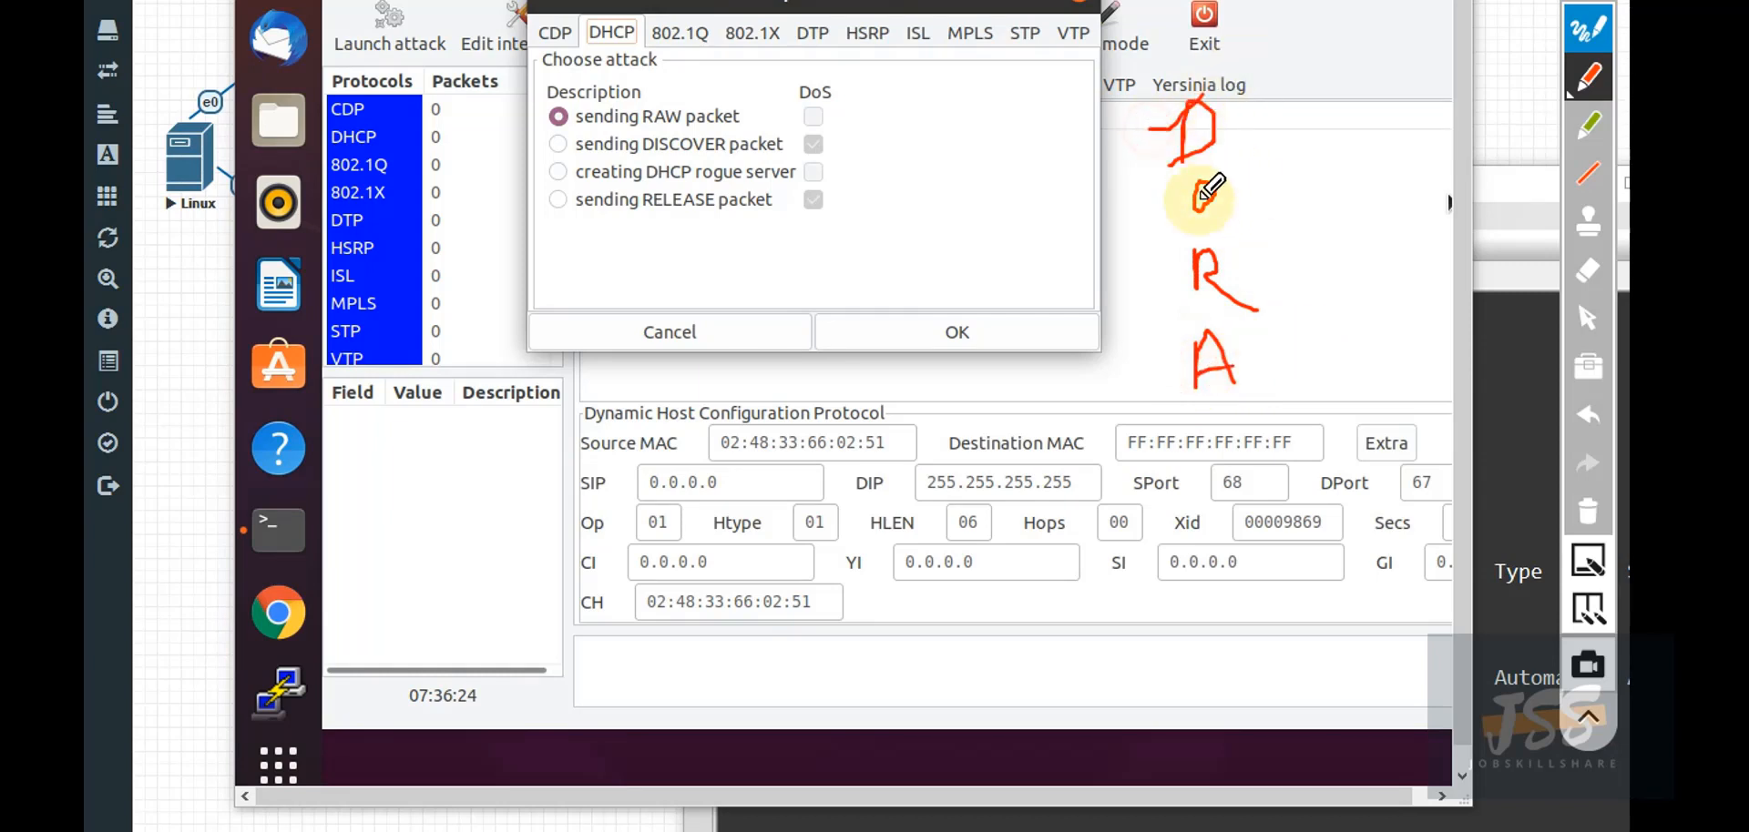
{"action": "left_click_drag", "start_coordinate": [1125, 226], "coordinate": [1211, 183]}
{"action": "left_click_drag", "start_coordinate": [1139, 273], "coordinate": [1155, 255]}
{"action": "left_click", "coordinate": [1147, 389]}
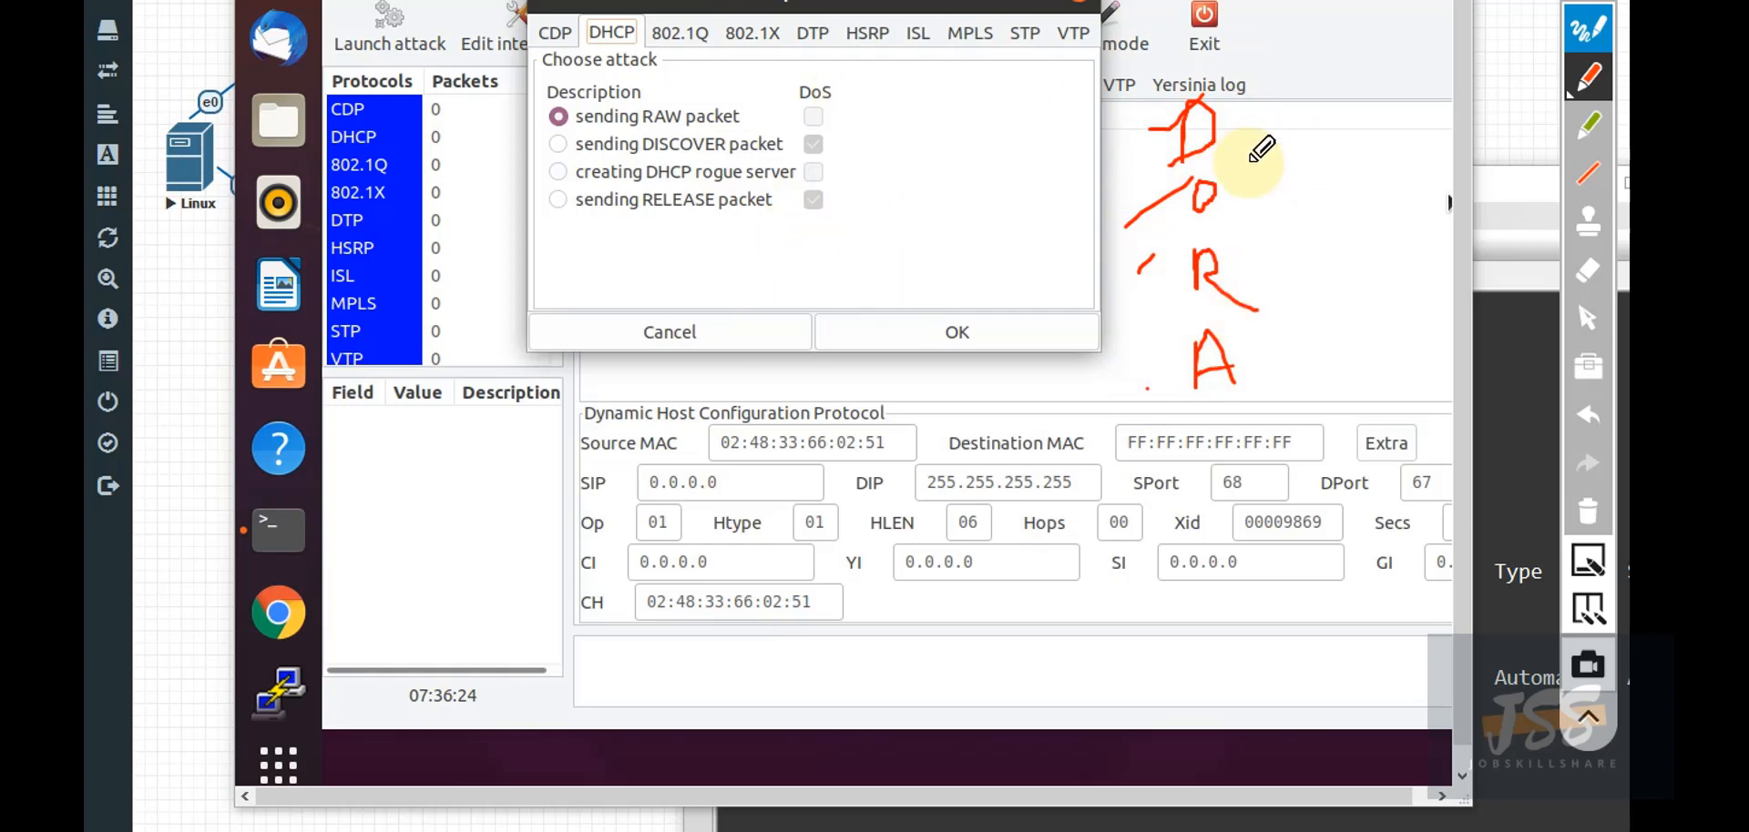
Step: Circle the letters D and R in green and draw green arrows pointing to O and A
{"action": "left_click", "coordinate": [1586, 135]}
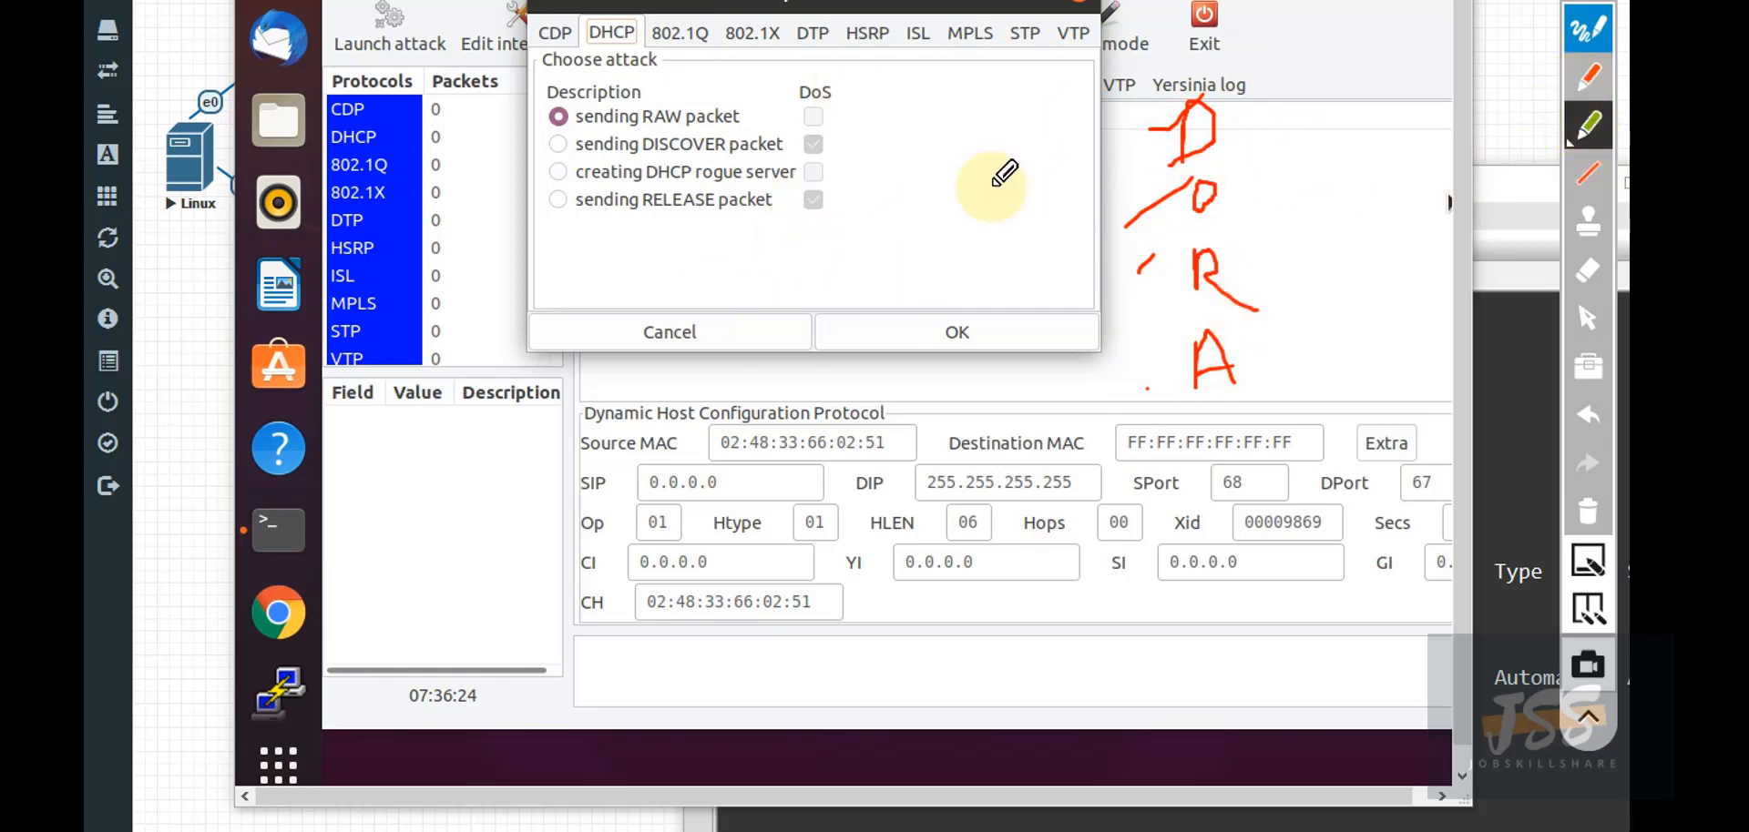
{"action": "mouse_move", "coordinate": [1231, 87]}
{"action": "left_mouse_down"}
{"action": "mouse_move", "coordinate": [1118, 132]}
{"action": "mouse_move", "coordinate": [1268, 127]}
{"action": "mouse_move", "coordinate": [1170, 91]}
{"action": "left_mouse_up"}
{"action": "mouse_move", "coordinate": [1273, 235]}
{"action": "left_mouse_down"}
{"action": "mouse_move", "coordinate": [1130, 291]}
{"action": "mouse_move", "coordinate": [1291, 273]}
{"action": "mouse_move", "coordinate": [1270, 227]}
{"action": "left_mouse_up"}
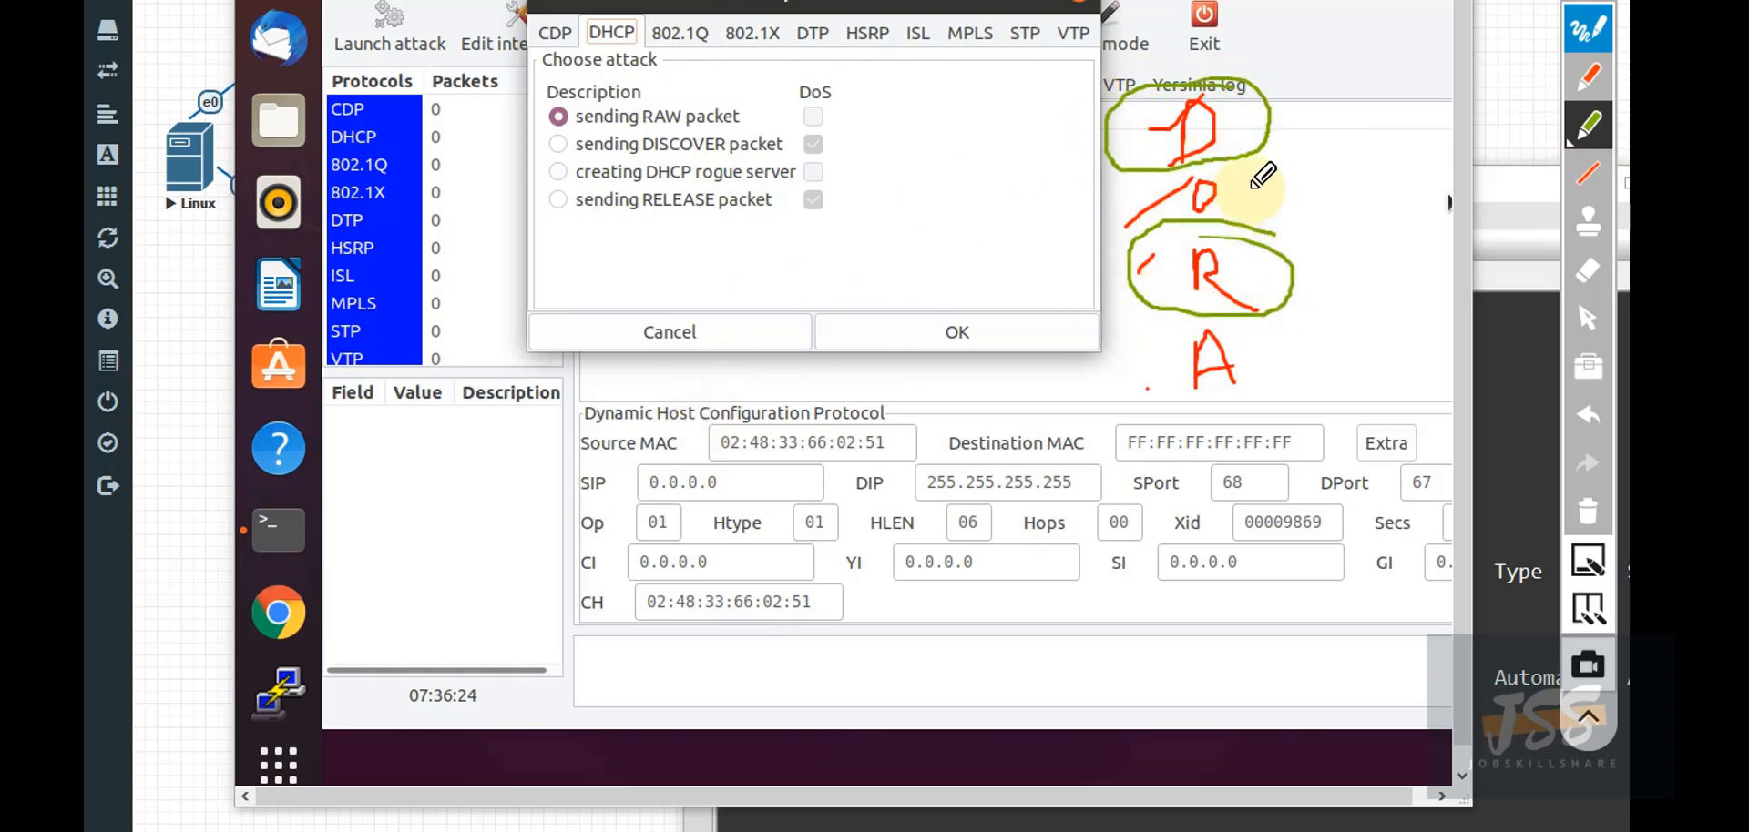
{"action": "mouse_move", "coordinate": [1343, 190]}
{"action": "left_mouse_down"}
{"action": "mouse_move", "coordinate": [1240, 194]}
{"action": "mouse_move", "coordinate": [1267, 217]}
{"action": "left_mouse_up"}
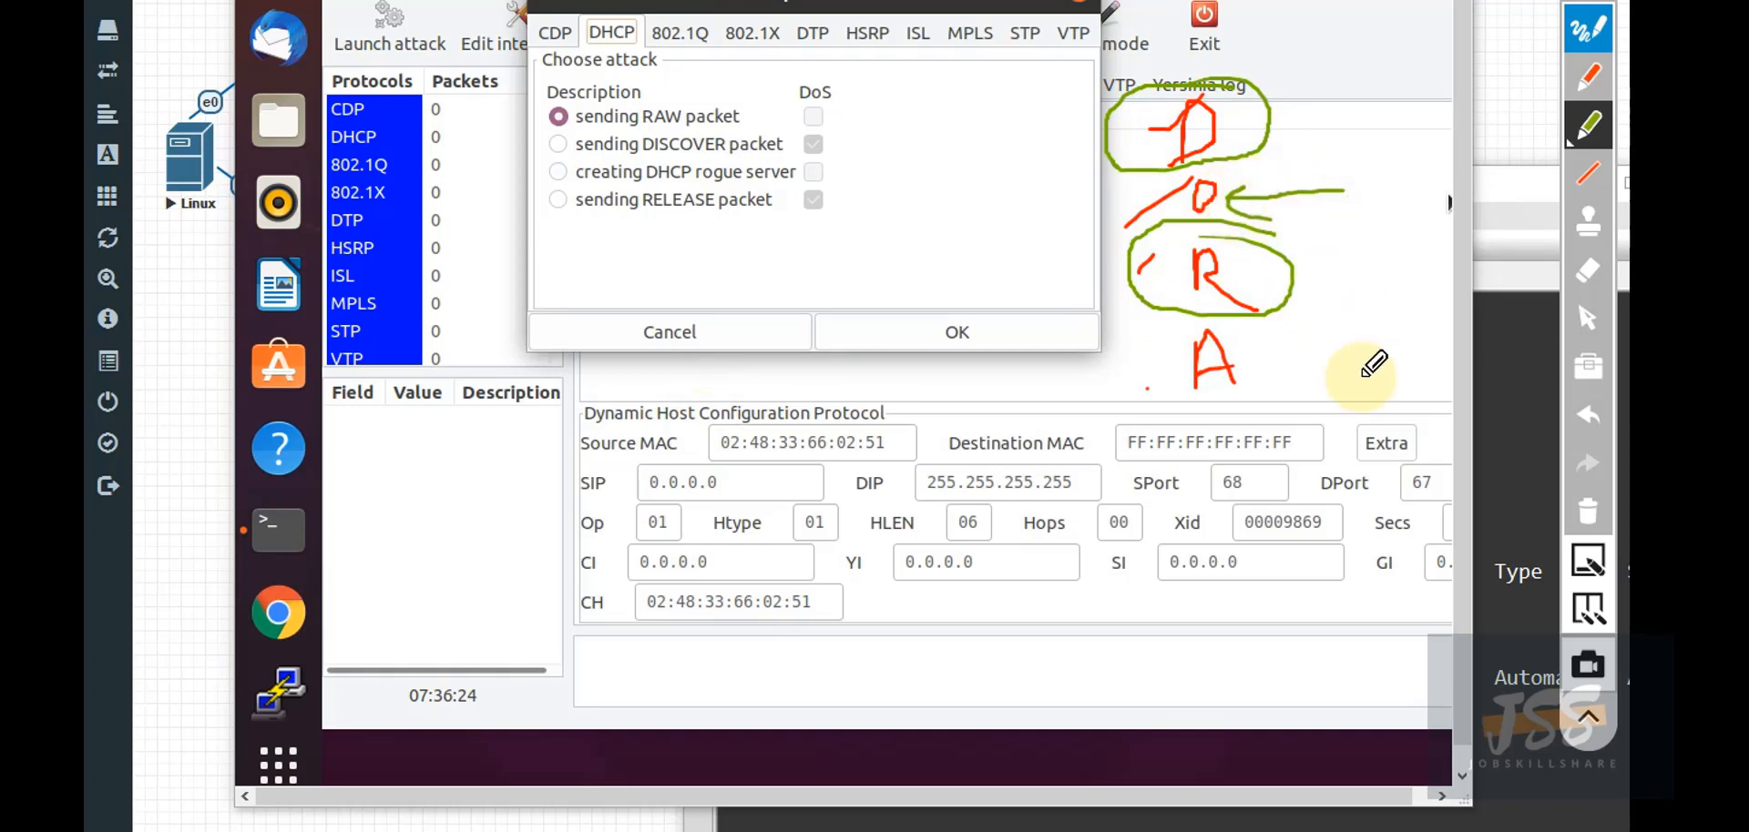
{"action": "mouse_move", "coordinate": [1334, 359]}
{"action": "left_mouse_down"}
{"action": "mouse_move", "coordinate": [1250, 369]}
{"action": "mouse_move", "coordinate": [1334, 396]}
{"action": "left_mouse_up"}
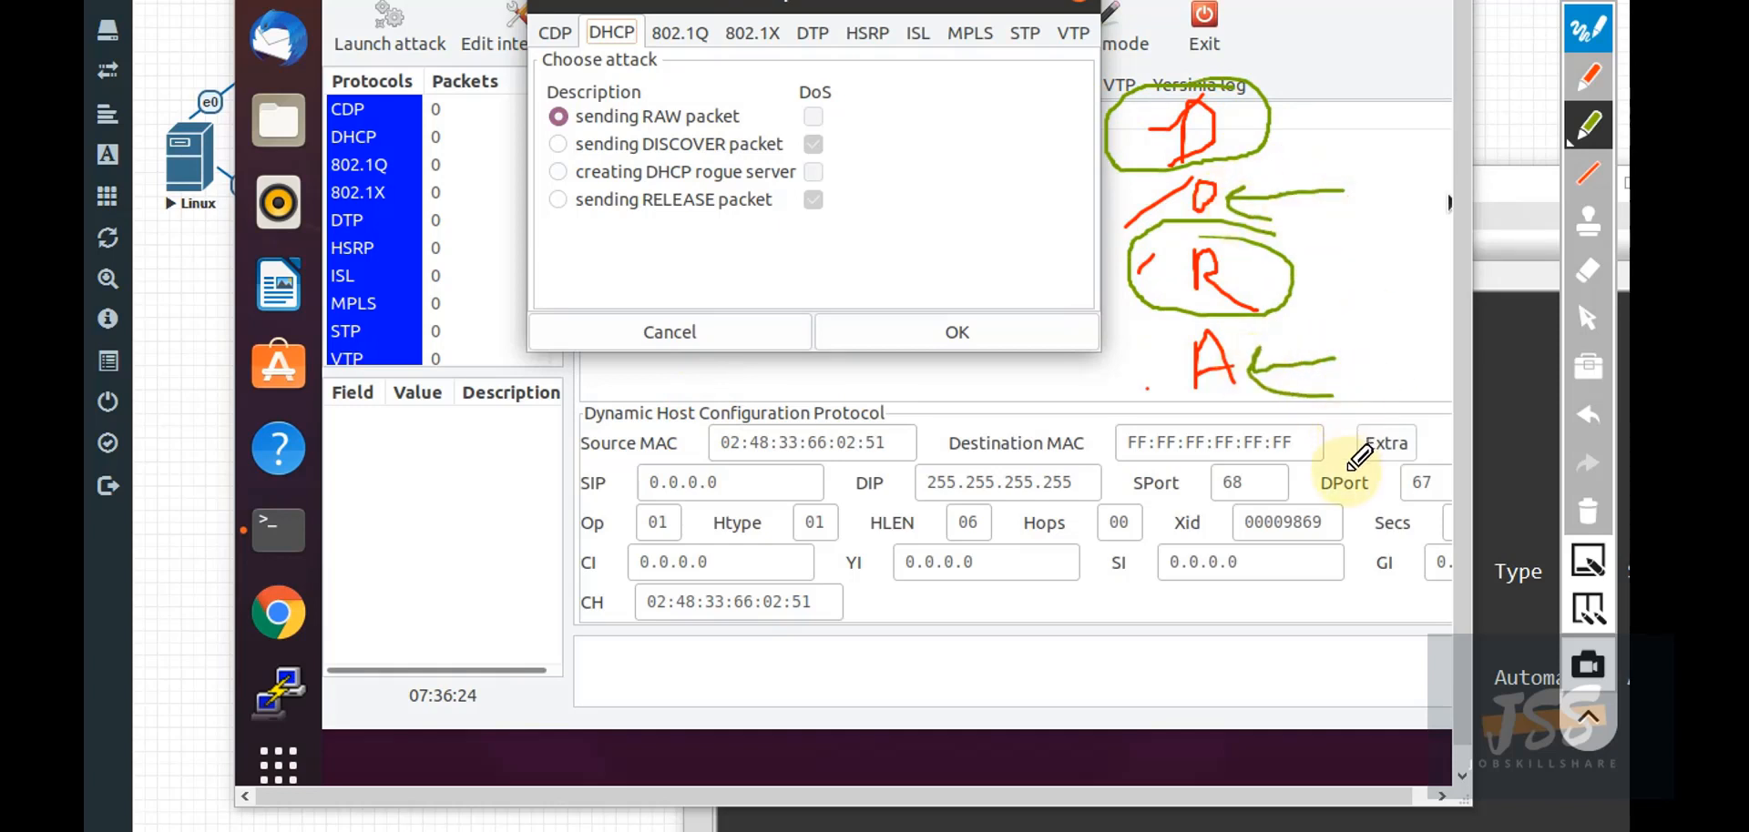
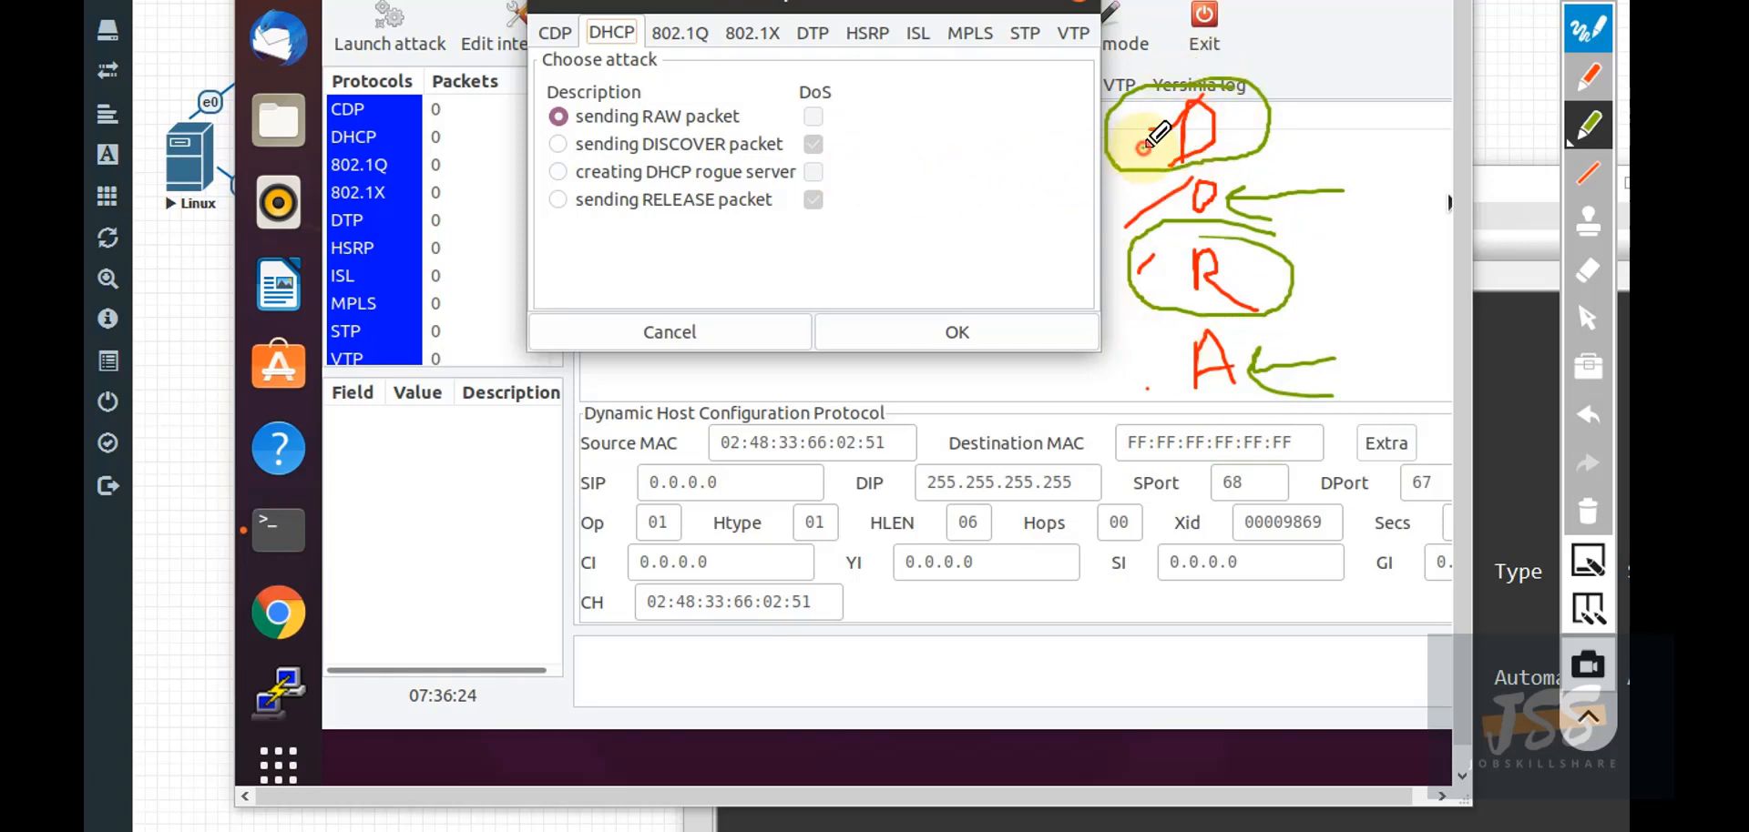
Step: Draw a green arrow from D to the sending DISCOVER packet option, and clear all annotations to return to the normal cursor
{"action": "mouse_move", "coordinate": [1145, 148]}
{"action": "left_mouse_down"}
{"action": "mouse_move", "coordinate": [842, 150]}
{"action": "mouse_move", "coordinate": [870, 165]}
{"action": "left_mouse_up"}
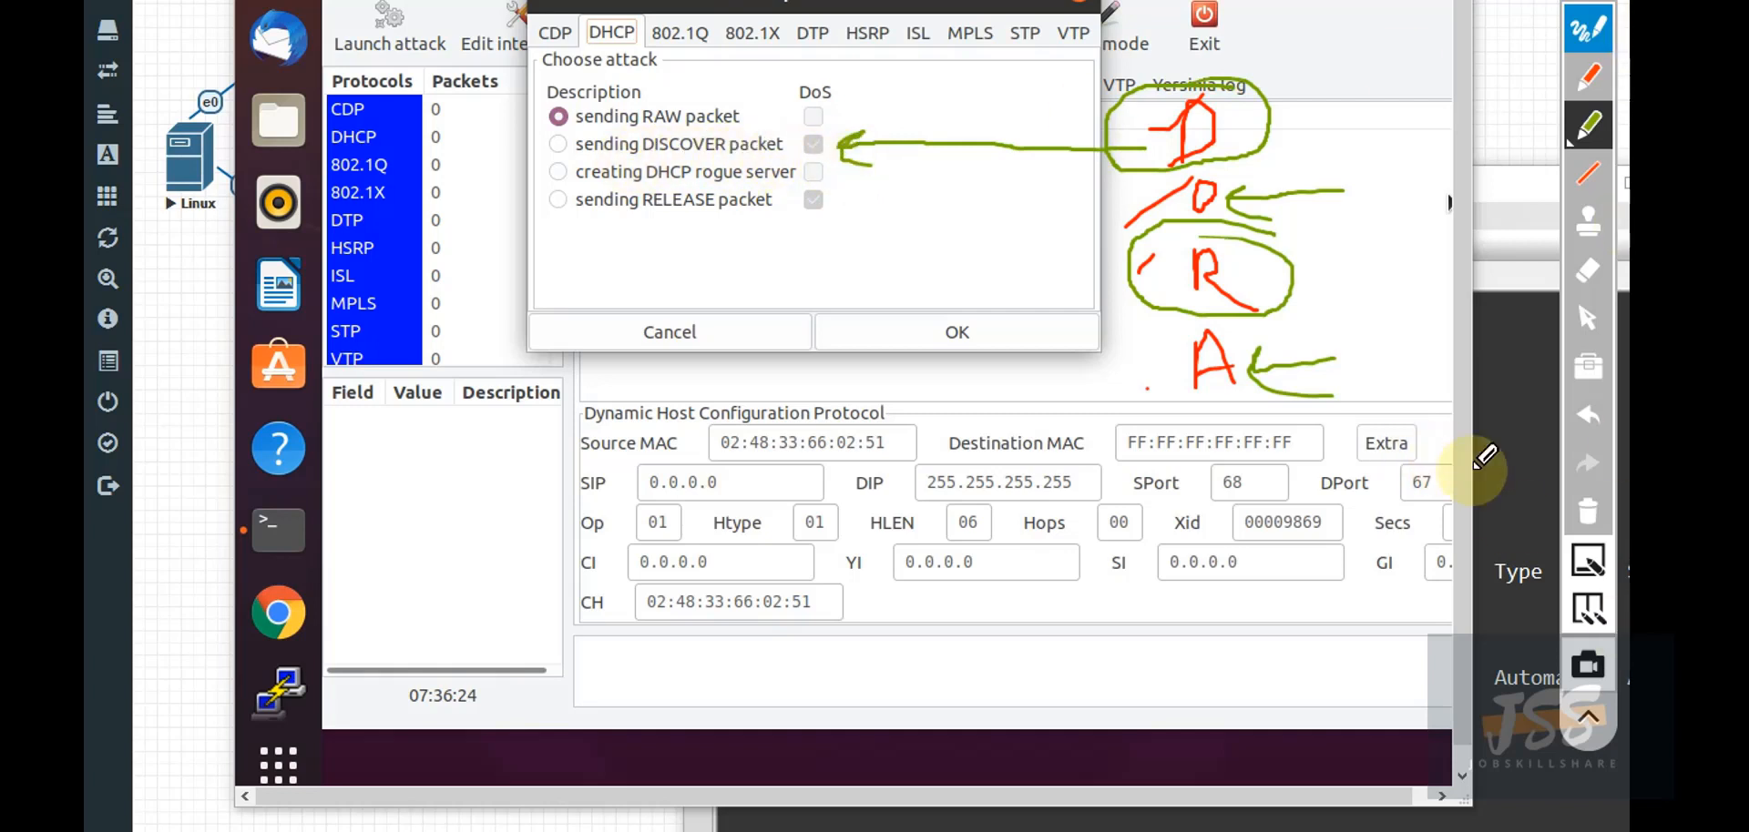
{"action": "left_click", "coordinate": [1588, 510]}
{"action": "left_click", "coordinate": [1585, 334]}
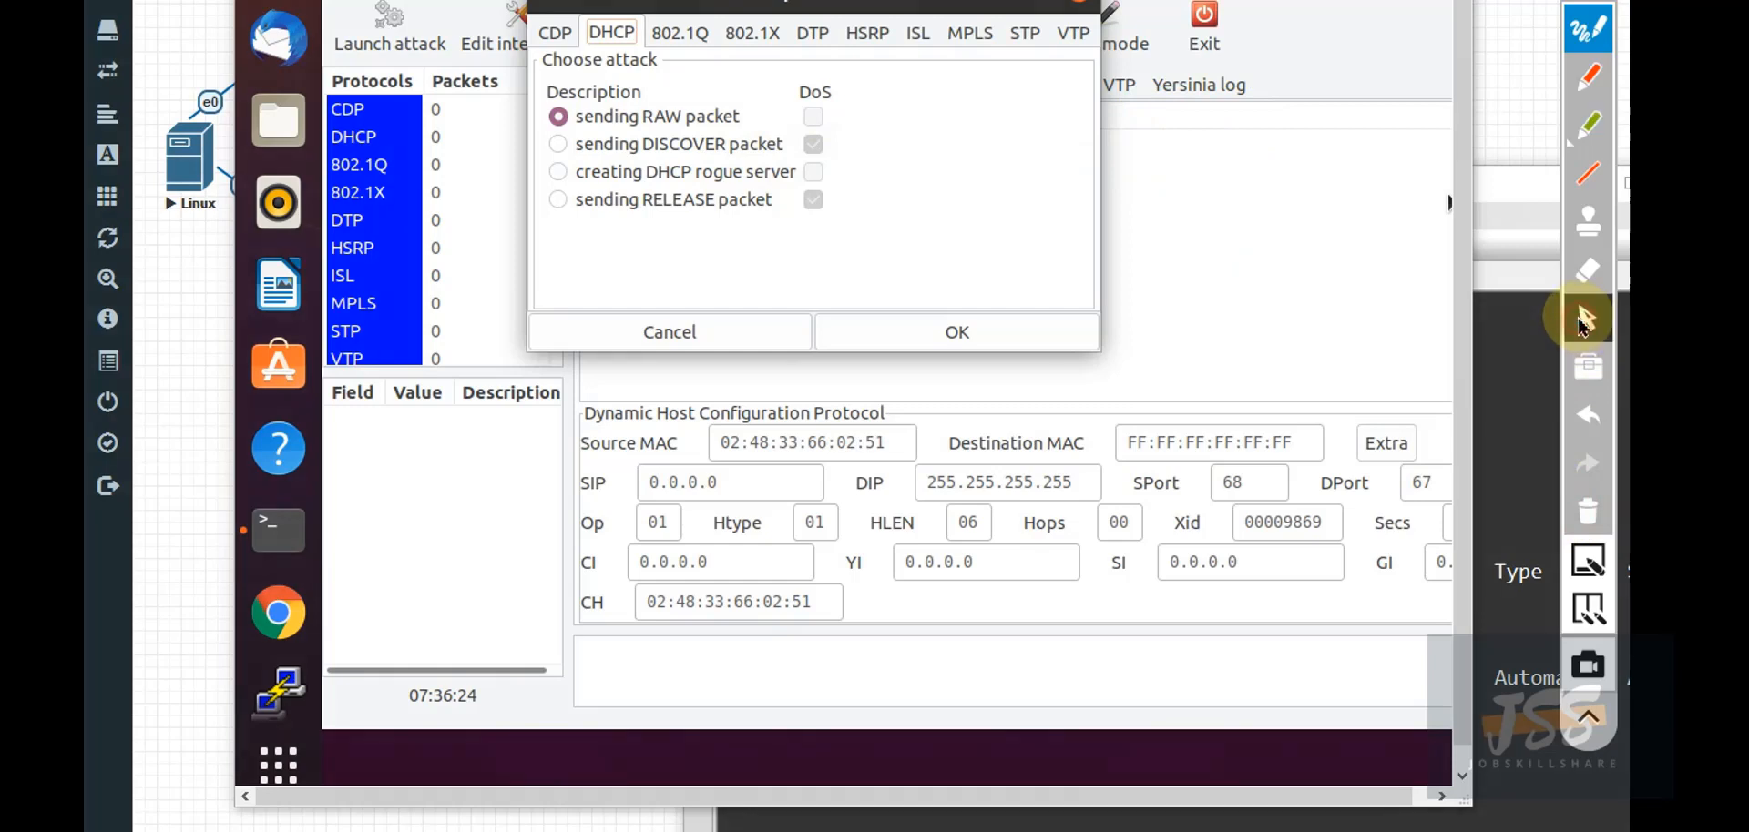
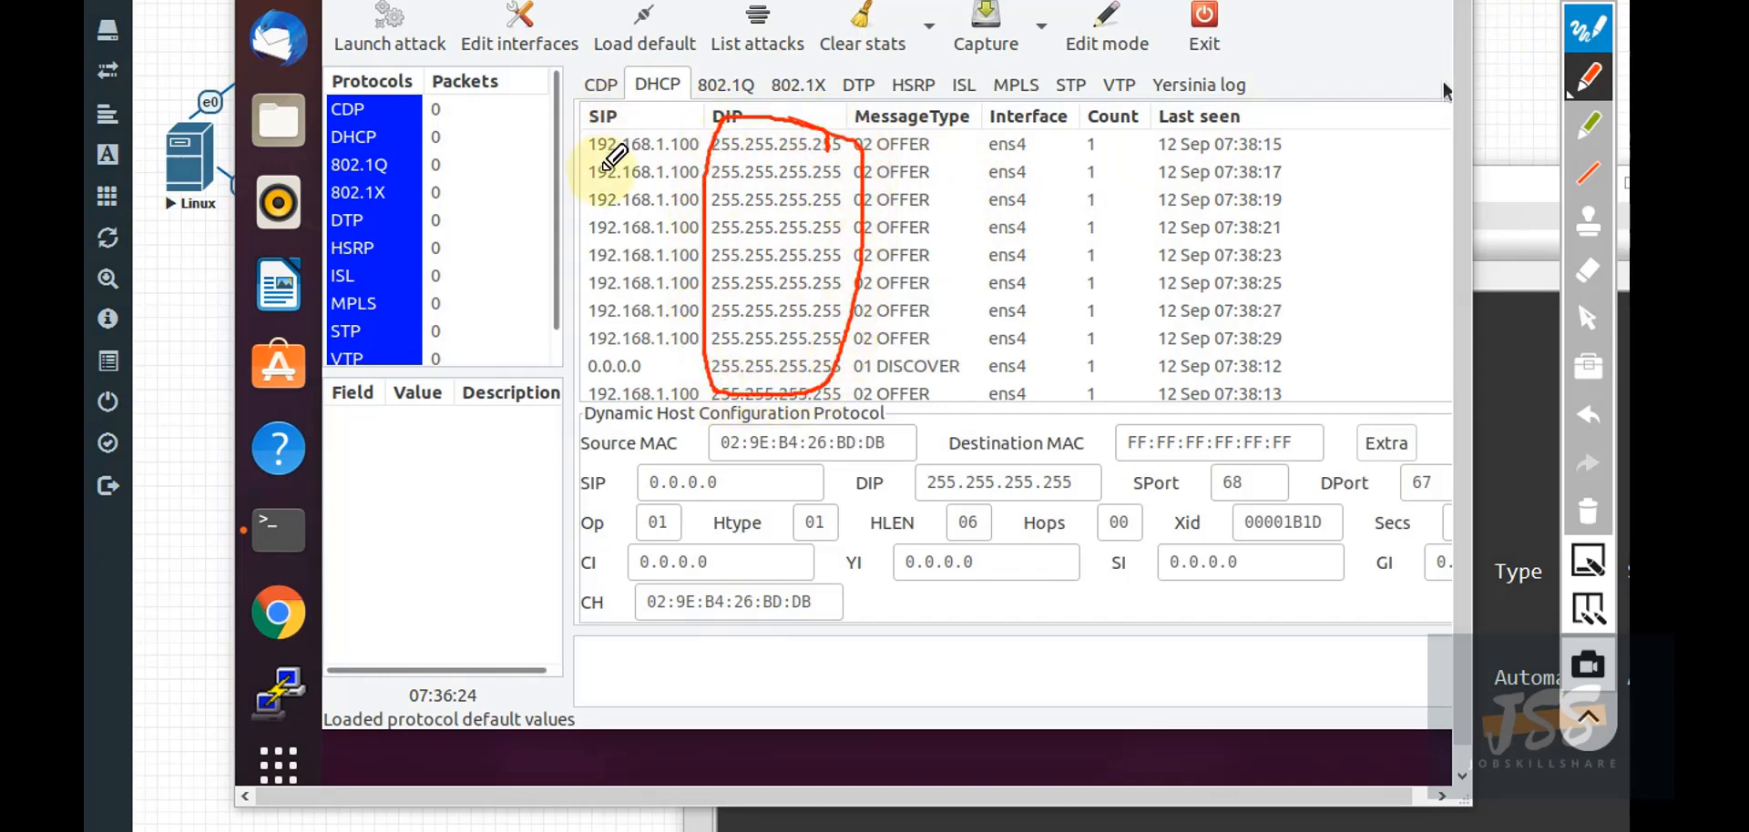
Step: Clear the markings over the DHCP packet list and run show ip dhcp binding again in the Switch console
{"action": "left_click", "coordinate": [1587, 512]}
{"action": "left_click", "coordinate": [1595, 333]}
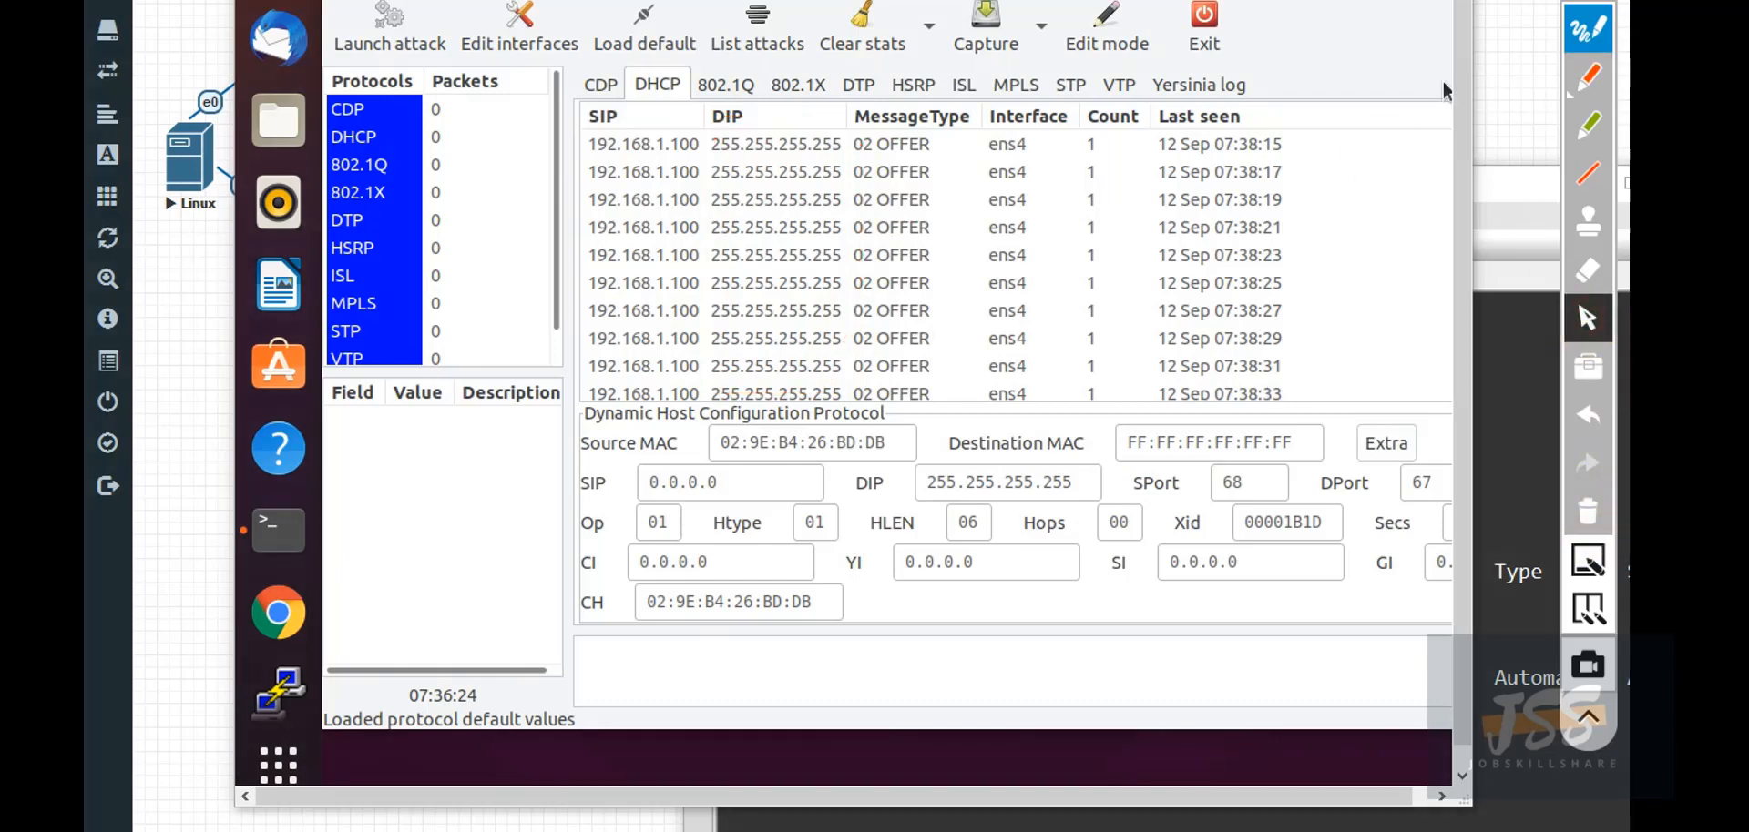
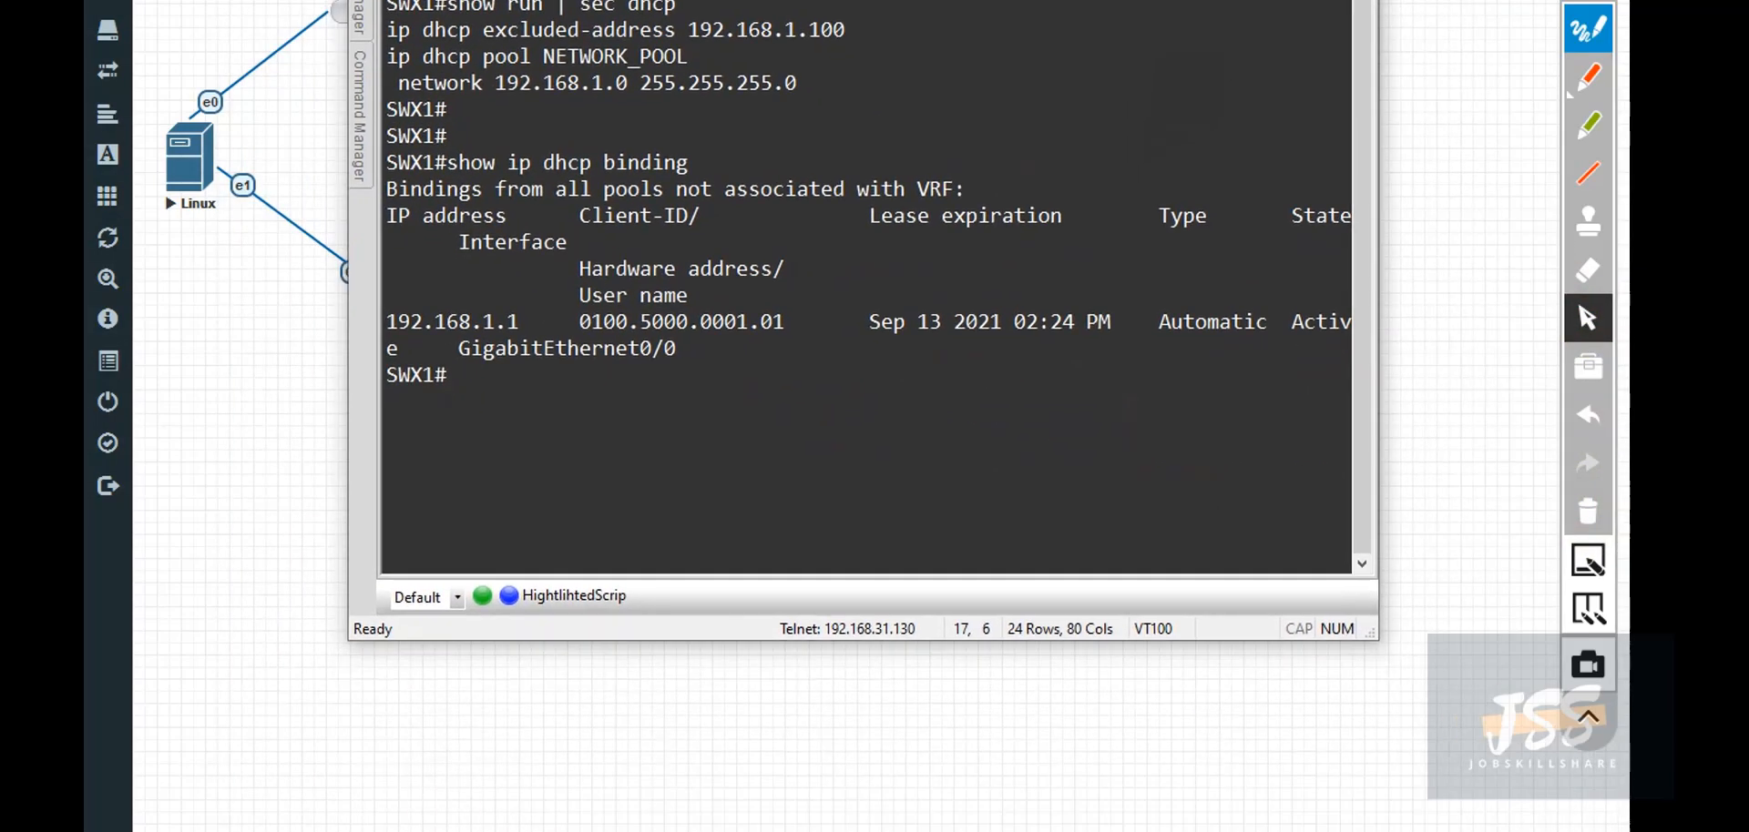
{"action": "left_click", "coordinate": [803, 356]}
{"action": "key", "text": "Return"}
{"action": "key", "text": "Return"}
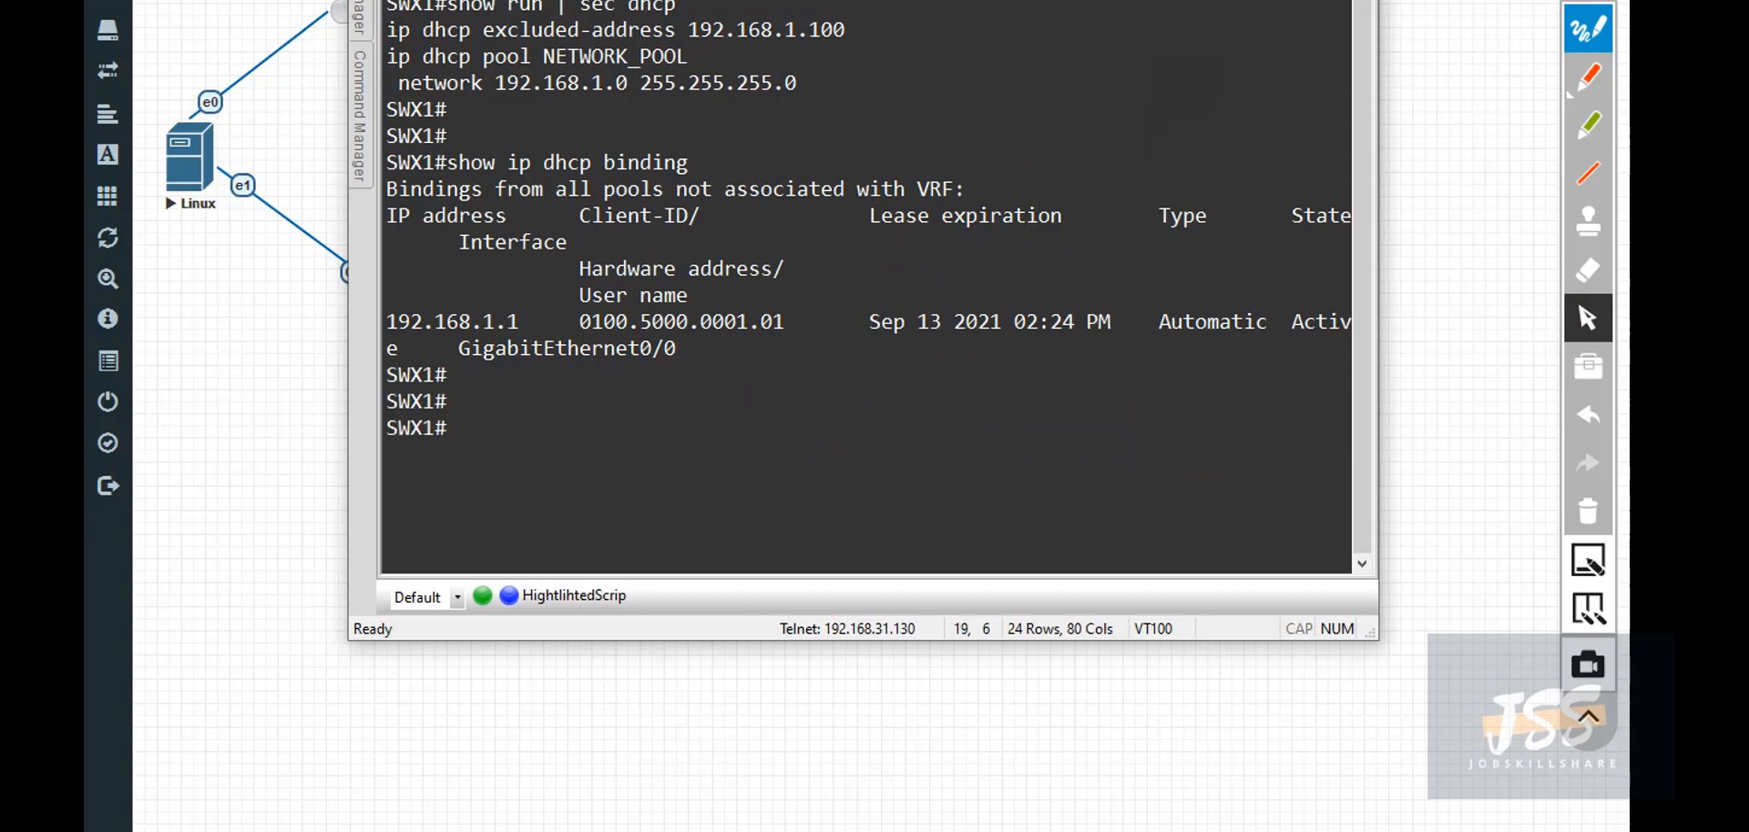
{"action": "key", "text": "Up"}
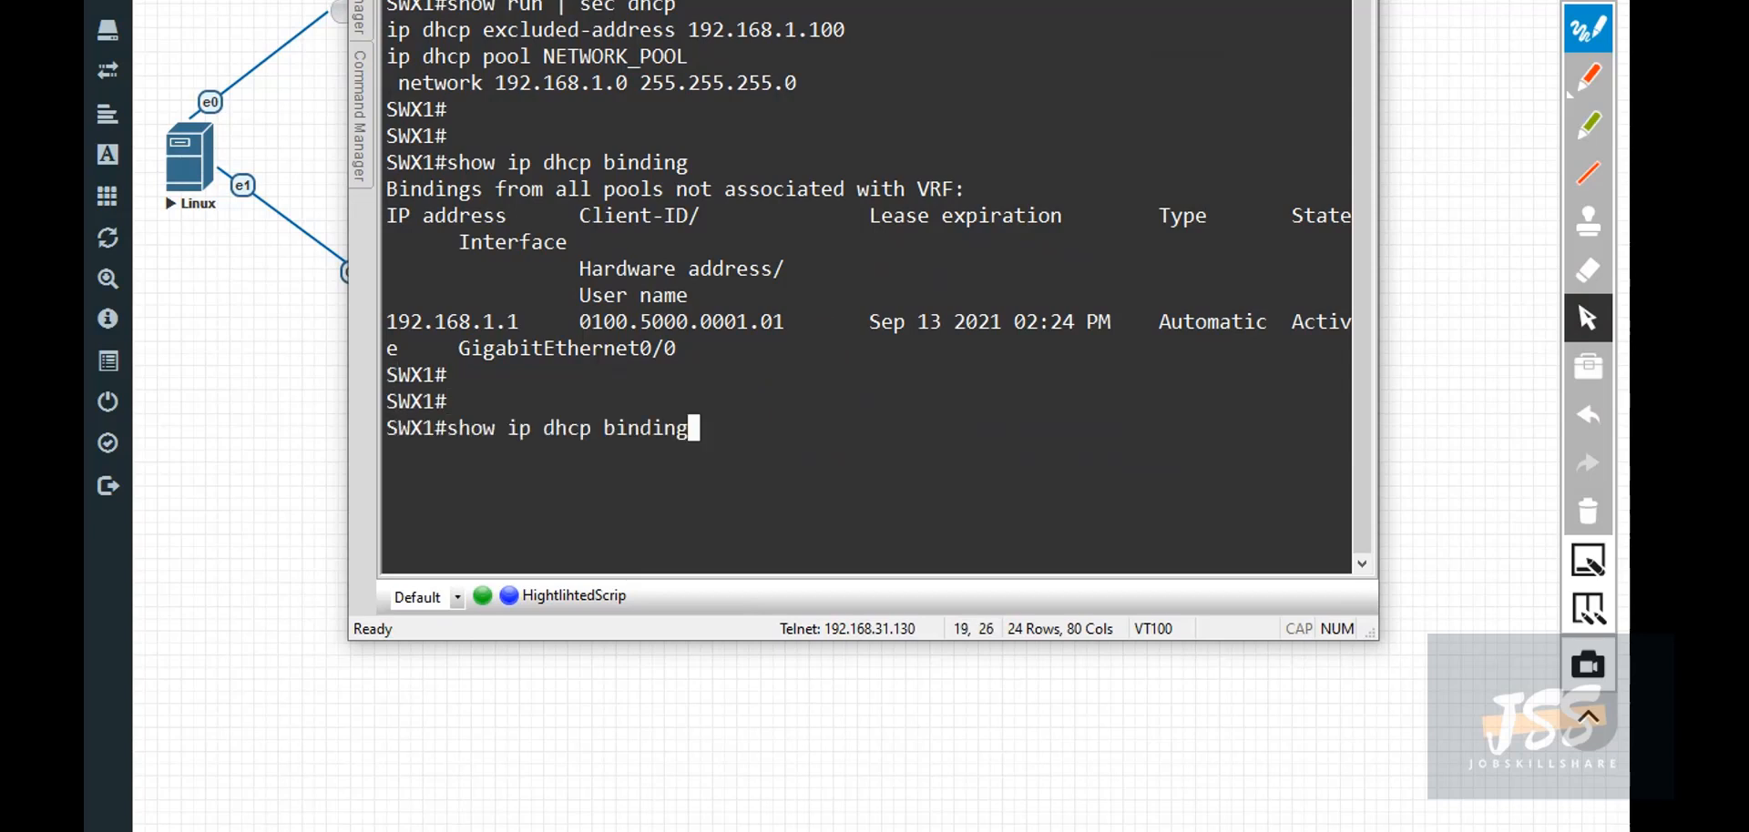
{"action": "key", "text": "Return"}
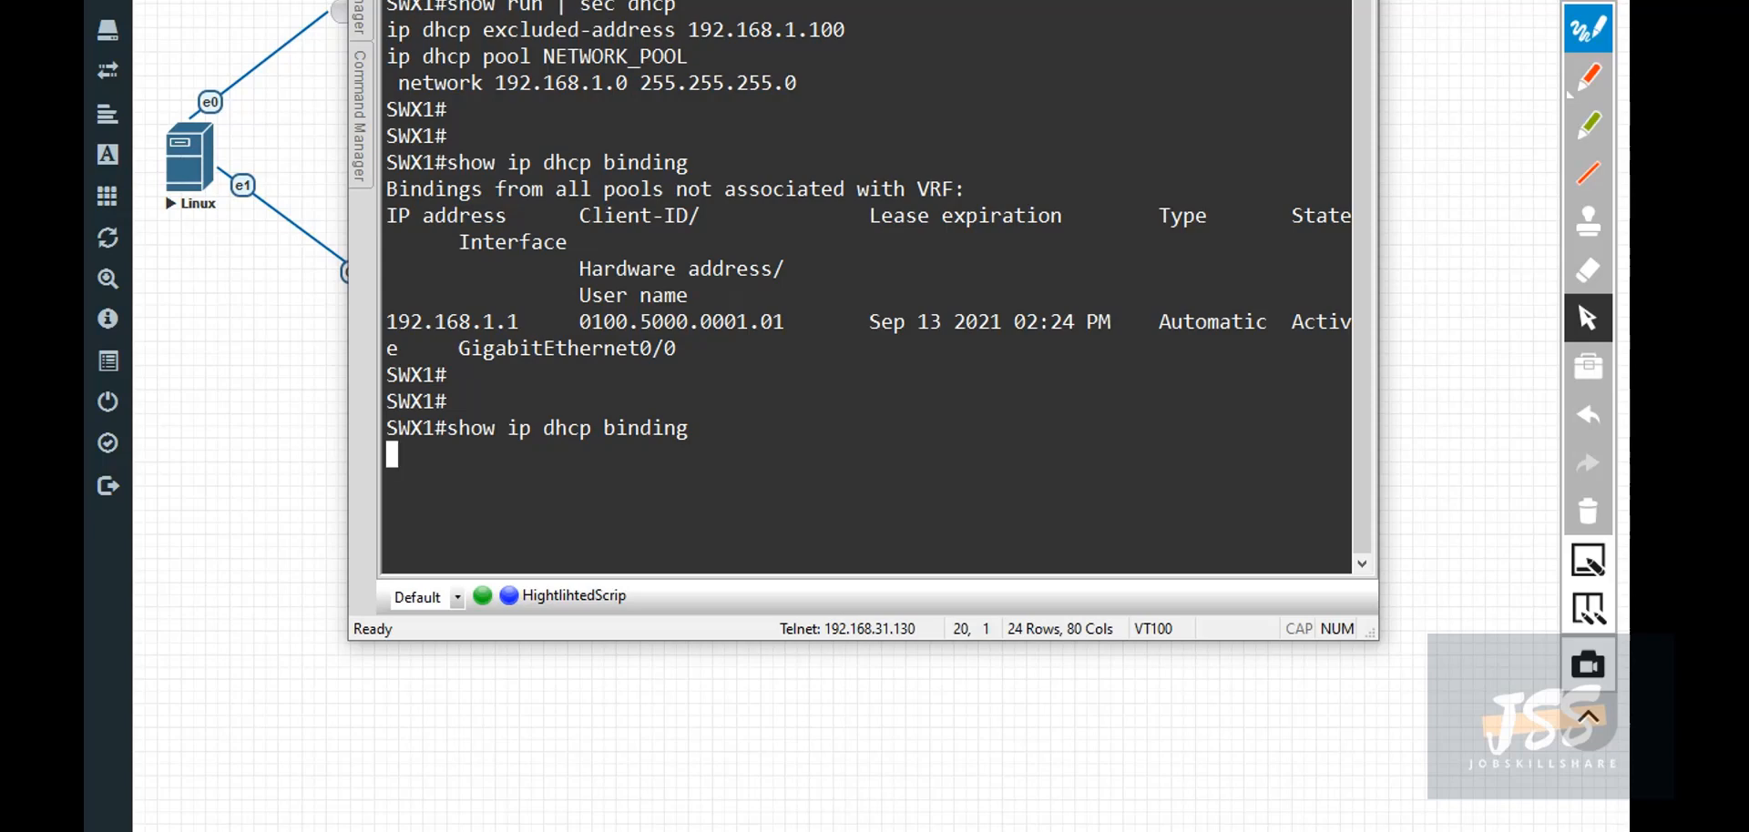
Step: Enlarge the Switch console window until each DHCP binding fits on a single line
{"action": "left_click_drag", "start_coordinate": [1376, 639], "coordinate": [1550, 798]}
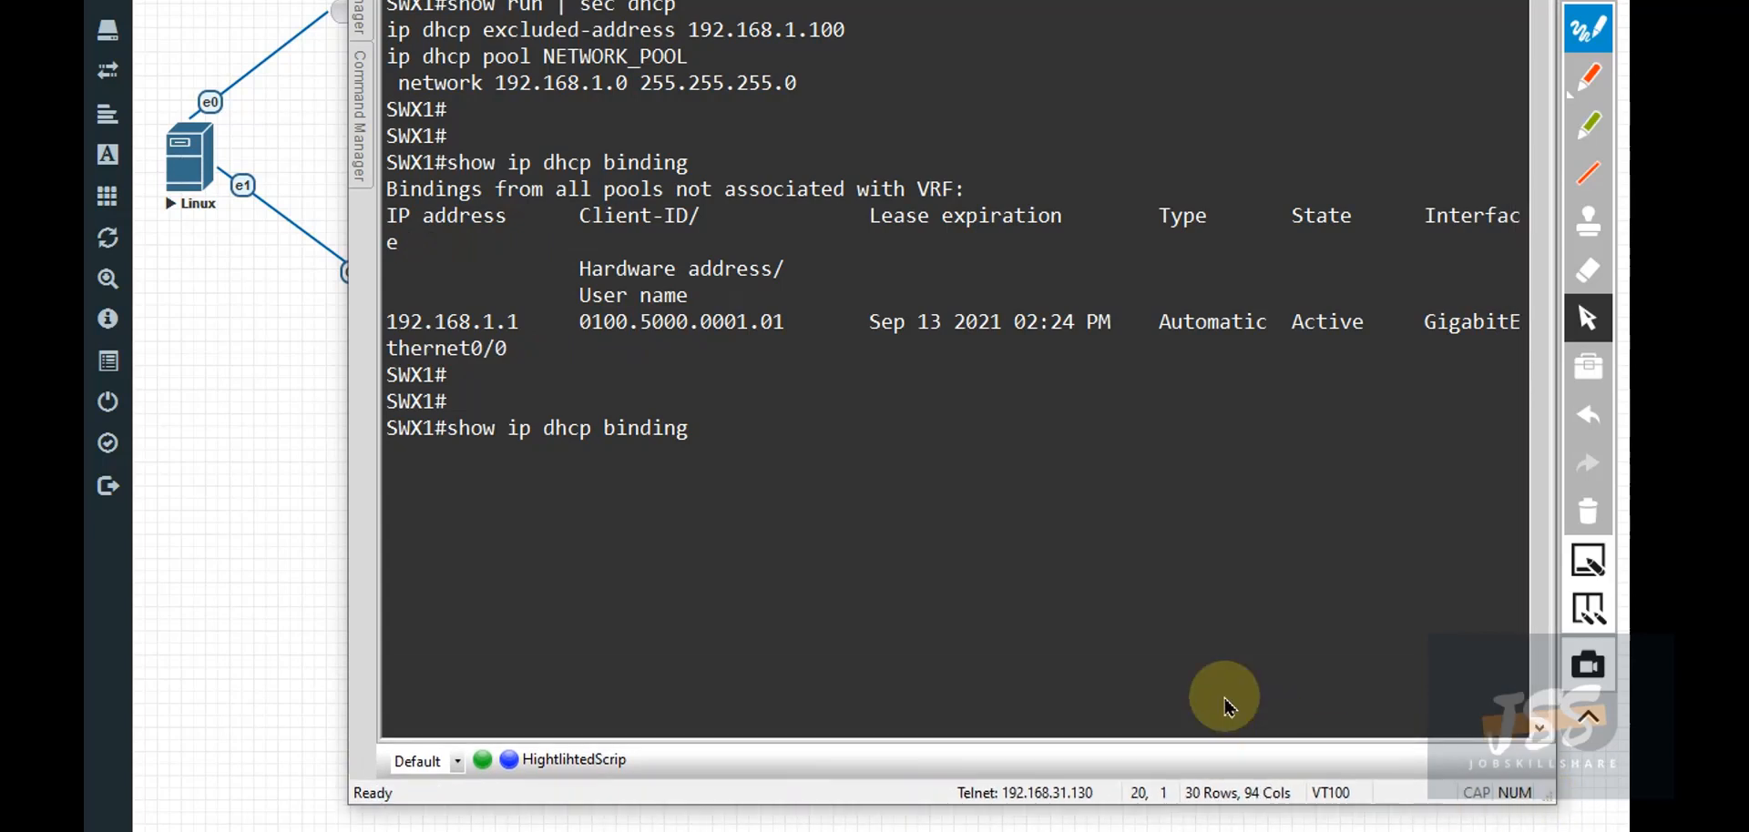
{"action": "left_click_drag", "start_coordinate": [344, 256], "coordinate": [235, 265]}
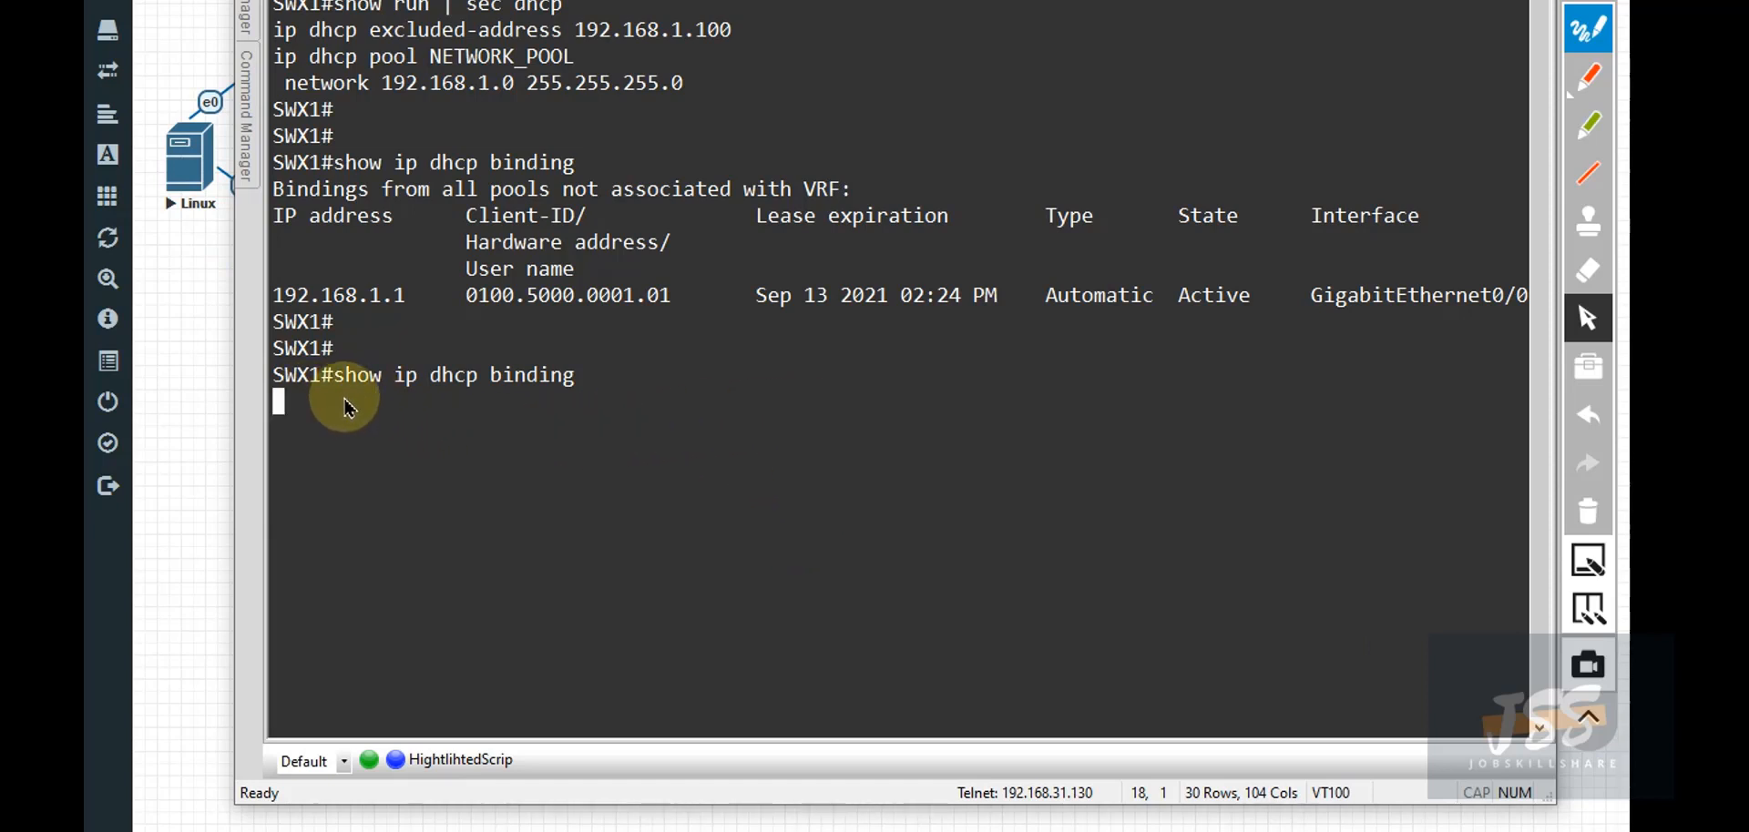
{"action": "left_click", "coordinate": [1587, 77]}
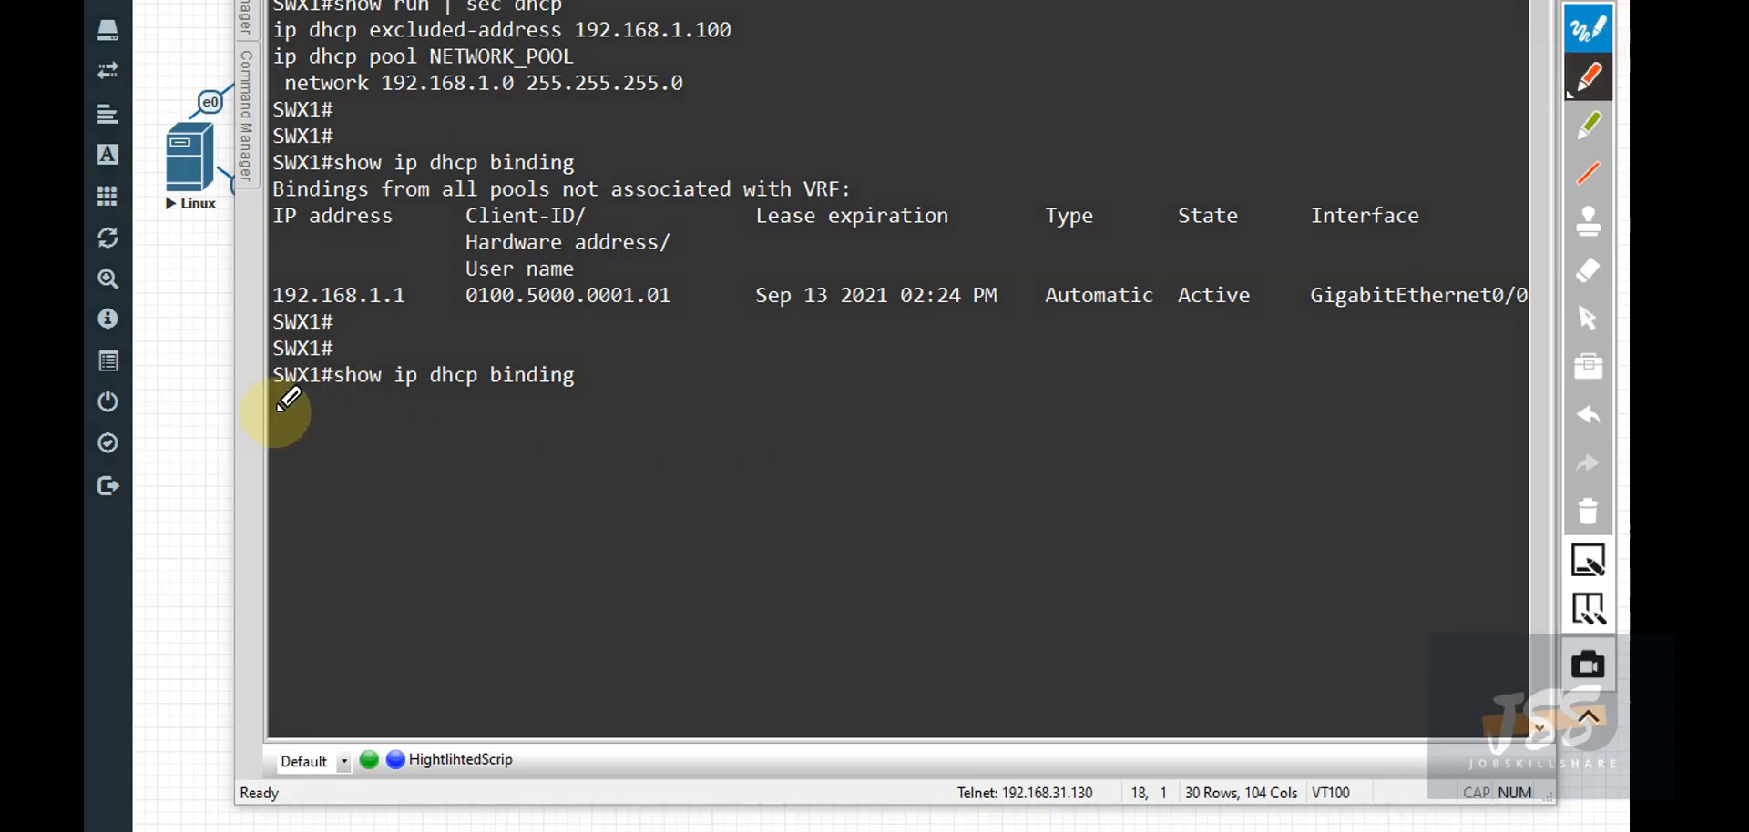
{"action": "left_click", "coordinate": [1587, 317]}
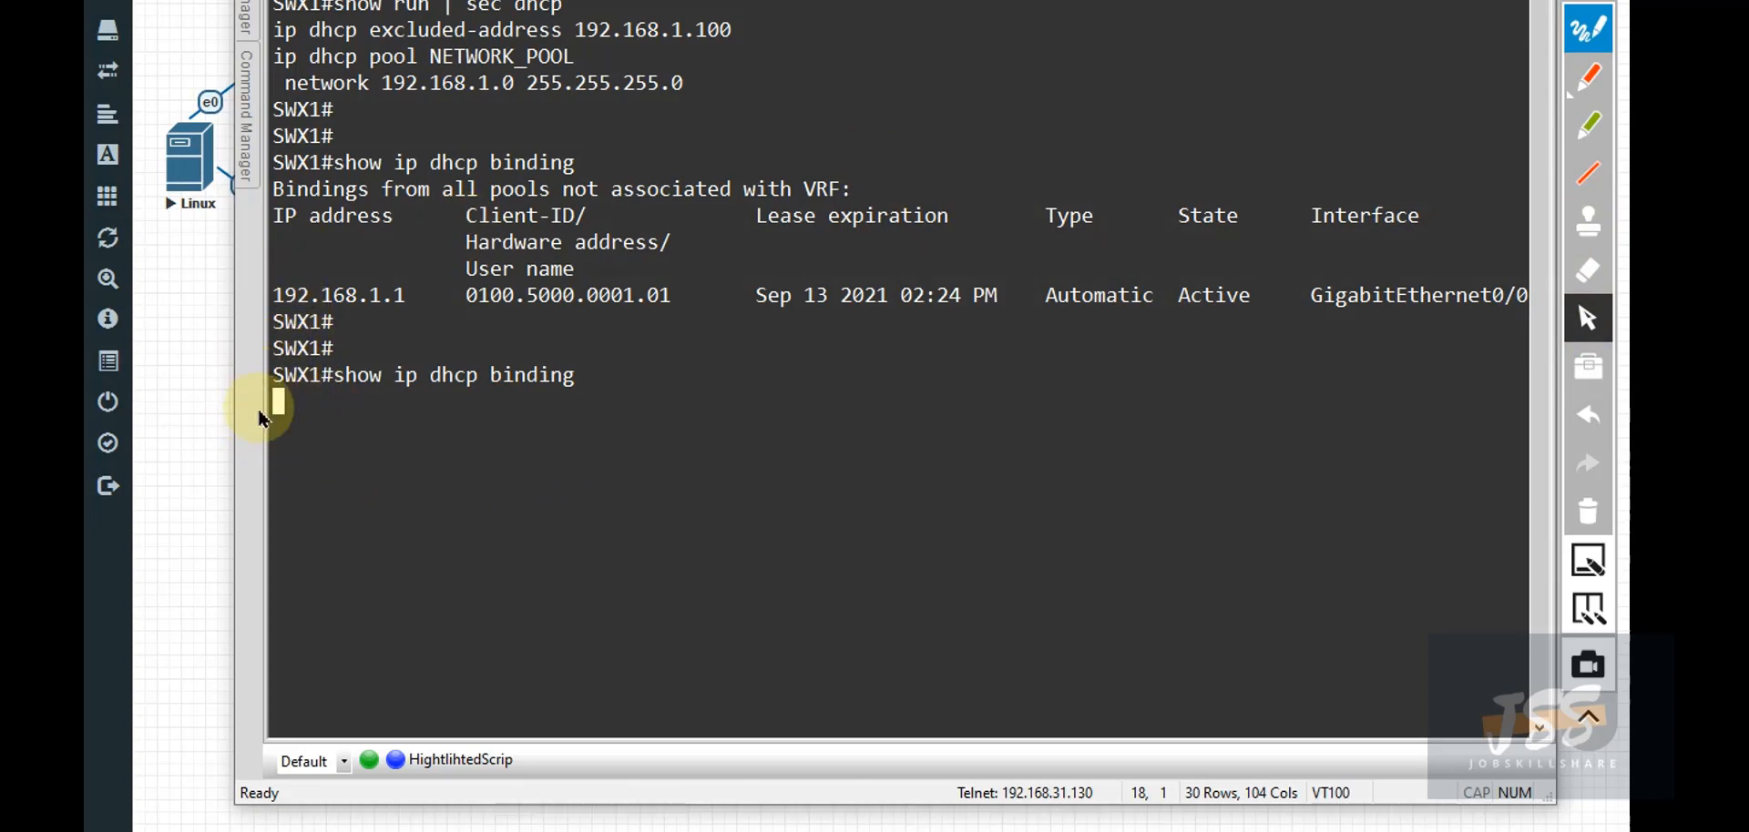
Step: Box the first show ip dhcp binding command in red with an arrow to the 192.168.1.1 lease, and clear the annotations
{"action": "left_click", "coordinate": [1587, 78]}
{"action": "mouse_move", "coordinate": [597, 148]}
{"action": "left_mouse_down"}
{"action": "mouse_move", "coordinate": [704, 123]}
{"action": "mouse_move", "coordinate": [269, 132]}
{"action": "mouse_move", "coordinate": [264, 187]}
{"action": "mouse_move", "coordinate": [474, 191]}
{"action": "mouse_move", "coordinate": [633, 148]}
{"action": "mouse_move", "coordinate": [429, 197]}
{"action": "mouse_move", "coordinate": [359, 244]}
{"action": "mouse_move", "coordinate": [376, 273]}
{"action": "mouse_move", "coordinate": [364, 248]}
{"action": "left_mouse_up"}
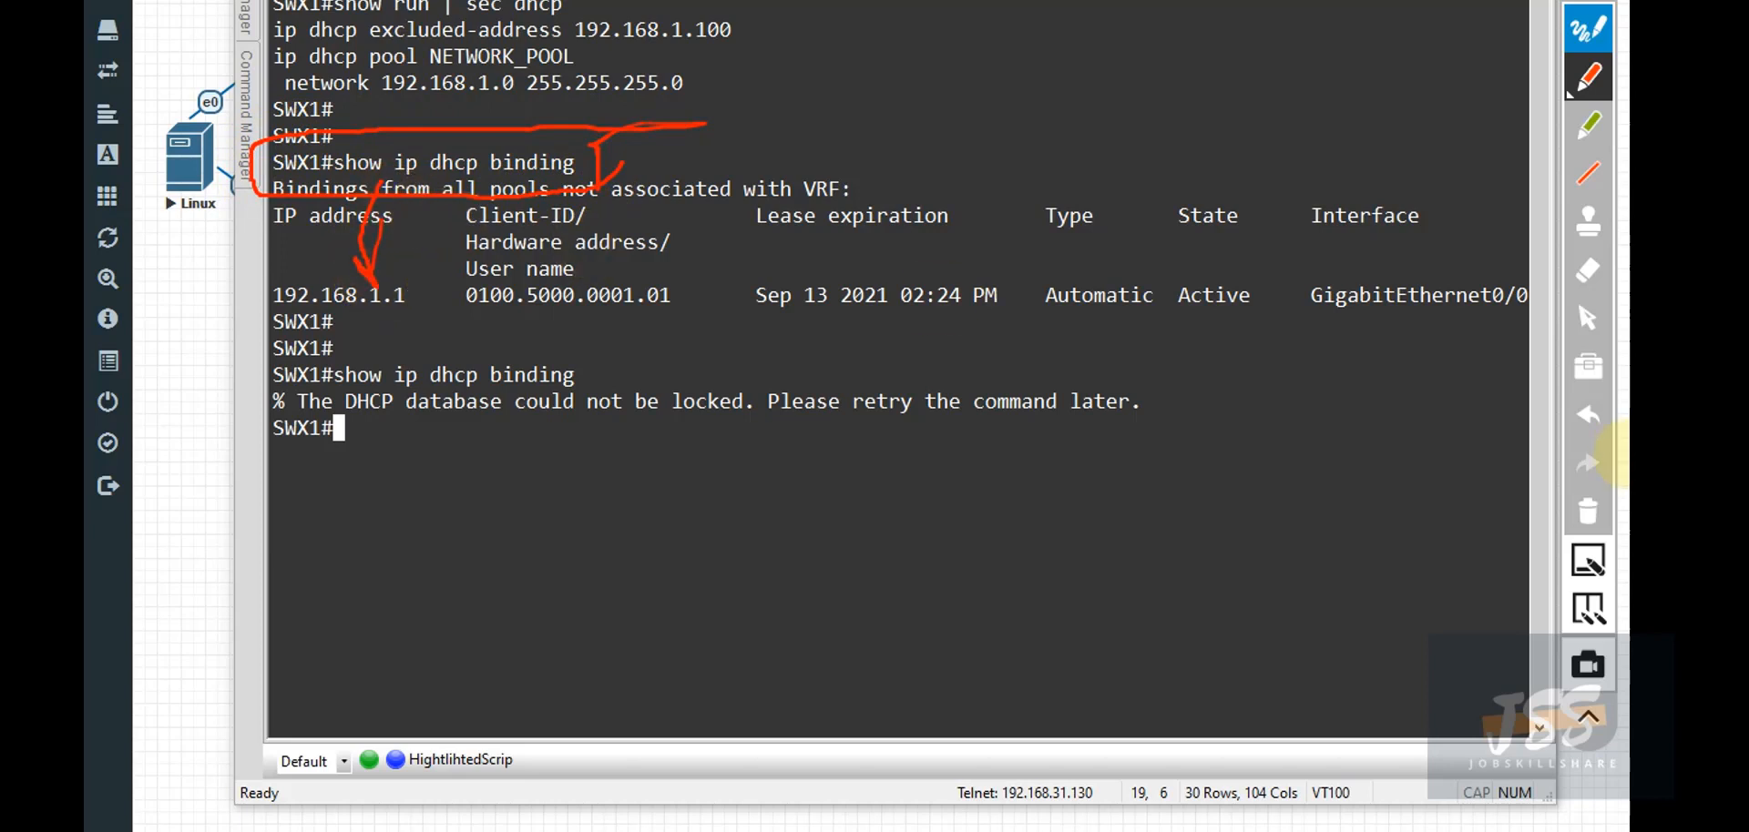
{"action": "left_click", "coordinate": [1587, 511]}
{"action": "left_click", "coordinate": [1582, 333]}
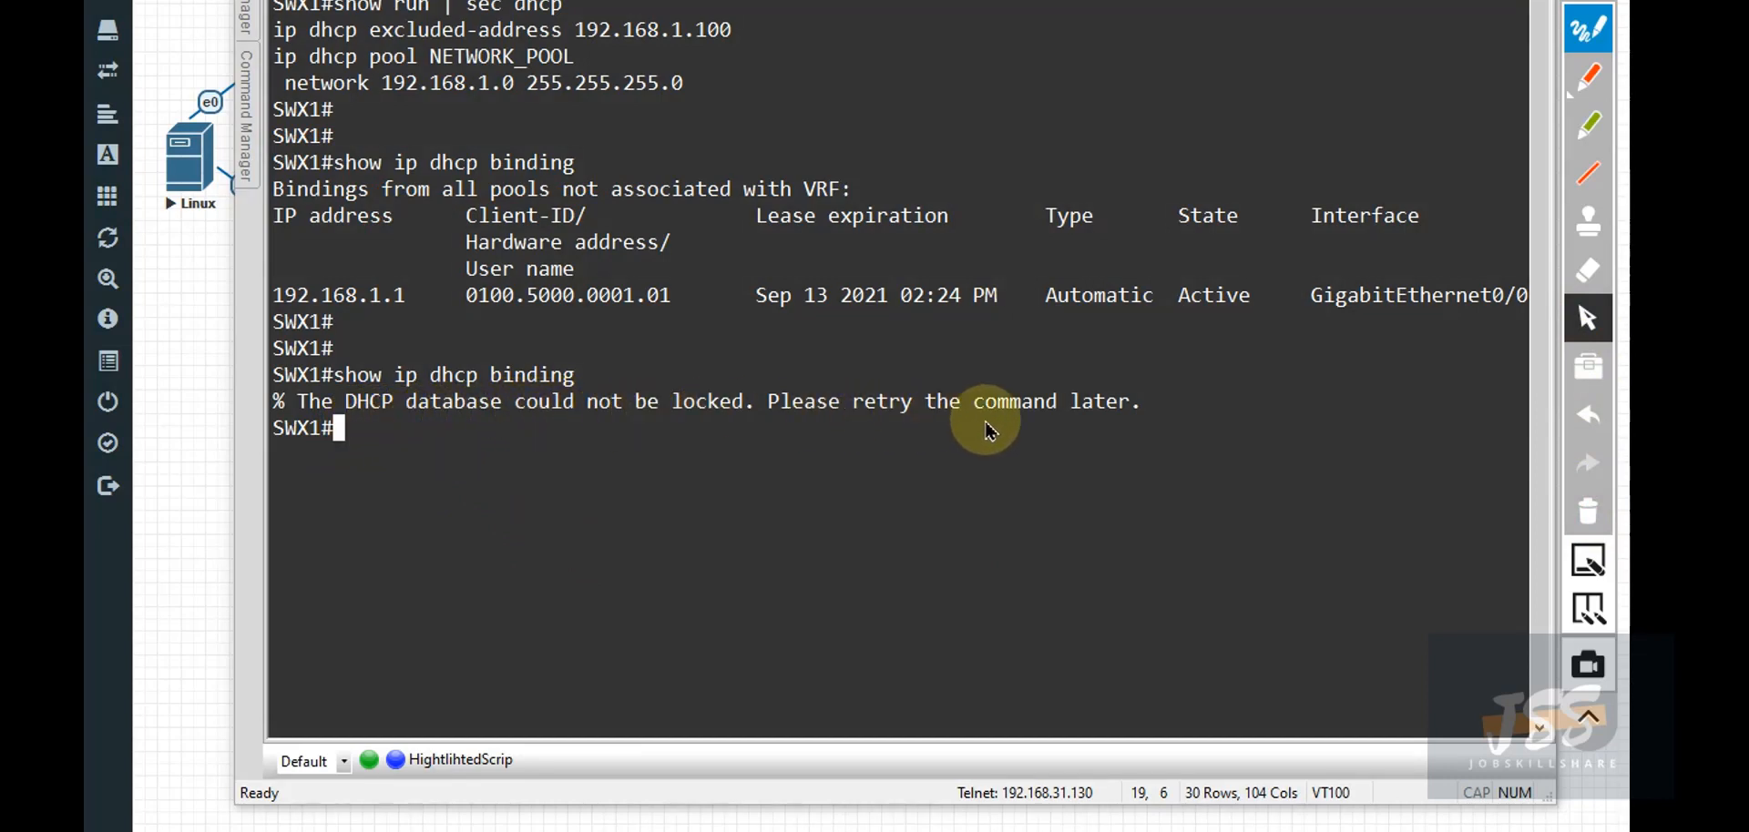
Step: Retry show ip dhcp binding in the Switch console and circle the DHCP database lock message in red
{"action": "left_click", "coordinate": [867, 452]}
{"action": "key", "text": "Up"}
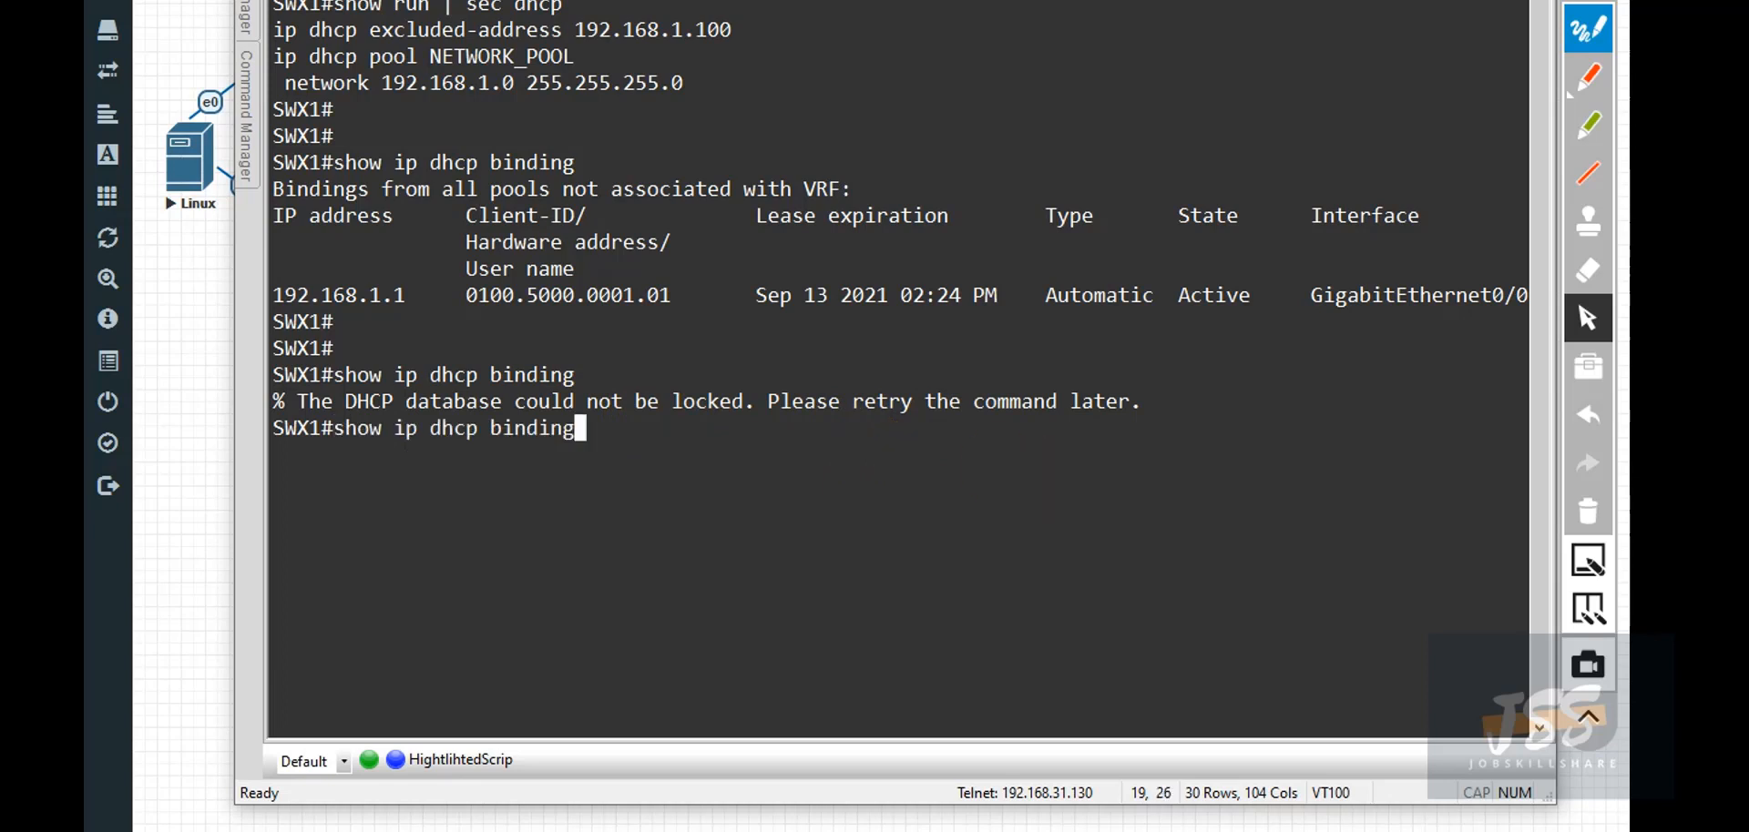
{"action": "key", "text": "Return"}
{"action": "left_click", "coordinate": [1587, 76]}
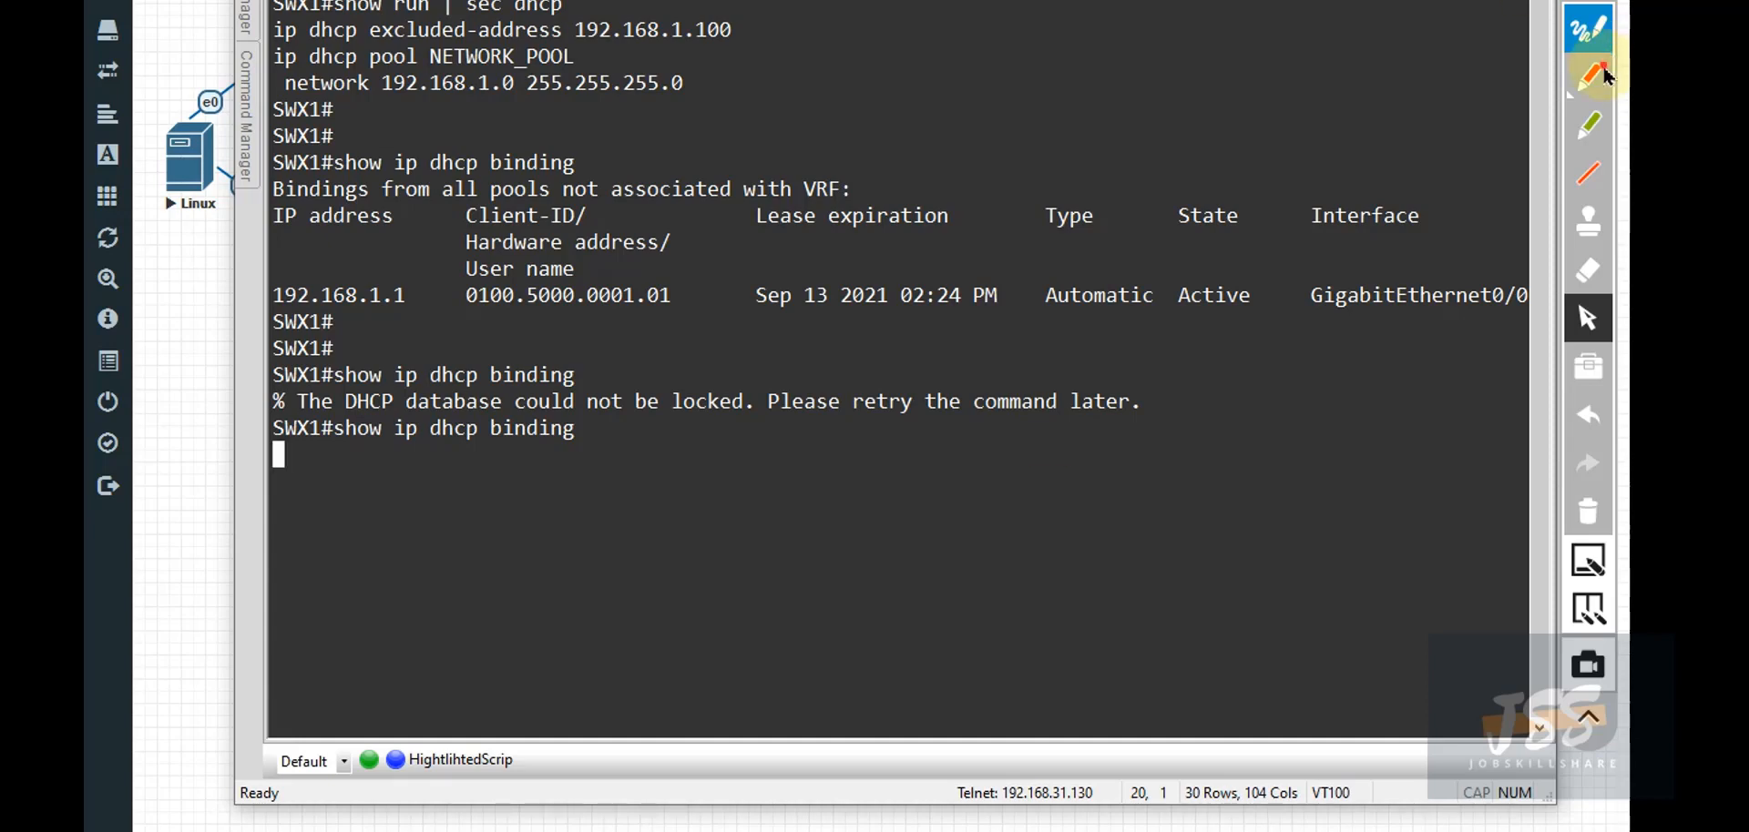
{"action": "mouse_move", "coordinate": [348, 384]}
{"action": "left_mouse_down"}
{"action": "mouse_move", "coordinate": [273, 392]}
{"action": "mouse_move", "coordinate": [310, 427]}
{"action": "mouse_move", "coordinate": [1184, 439]}
{"action": "mouse_move", "coordinate": [1229, 348]}
{"action": "mouse_move", "coordinate": [392, 369]}
{"action": "mouse_move", "coordinate": [364, 385]}
{"action": "left_mouse_up"}
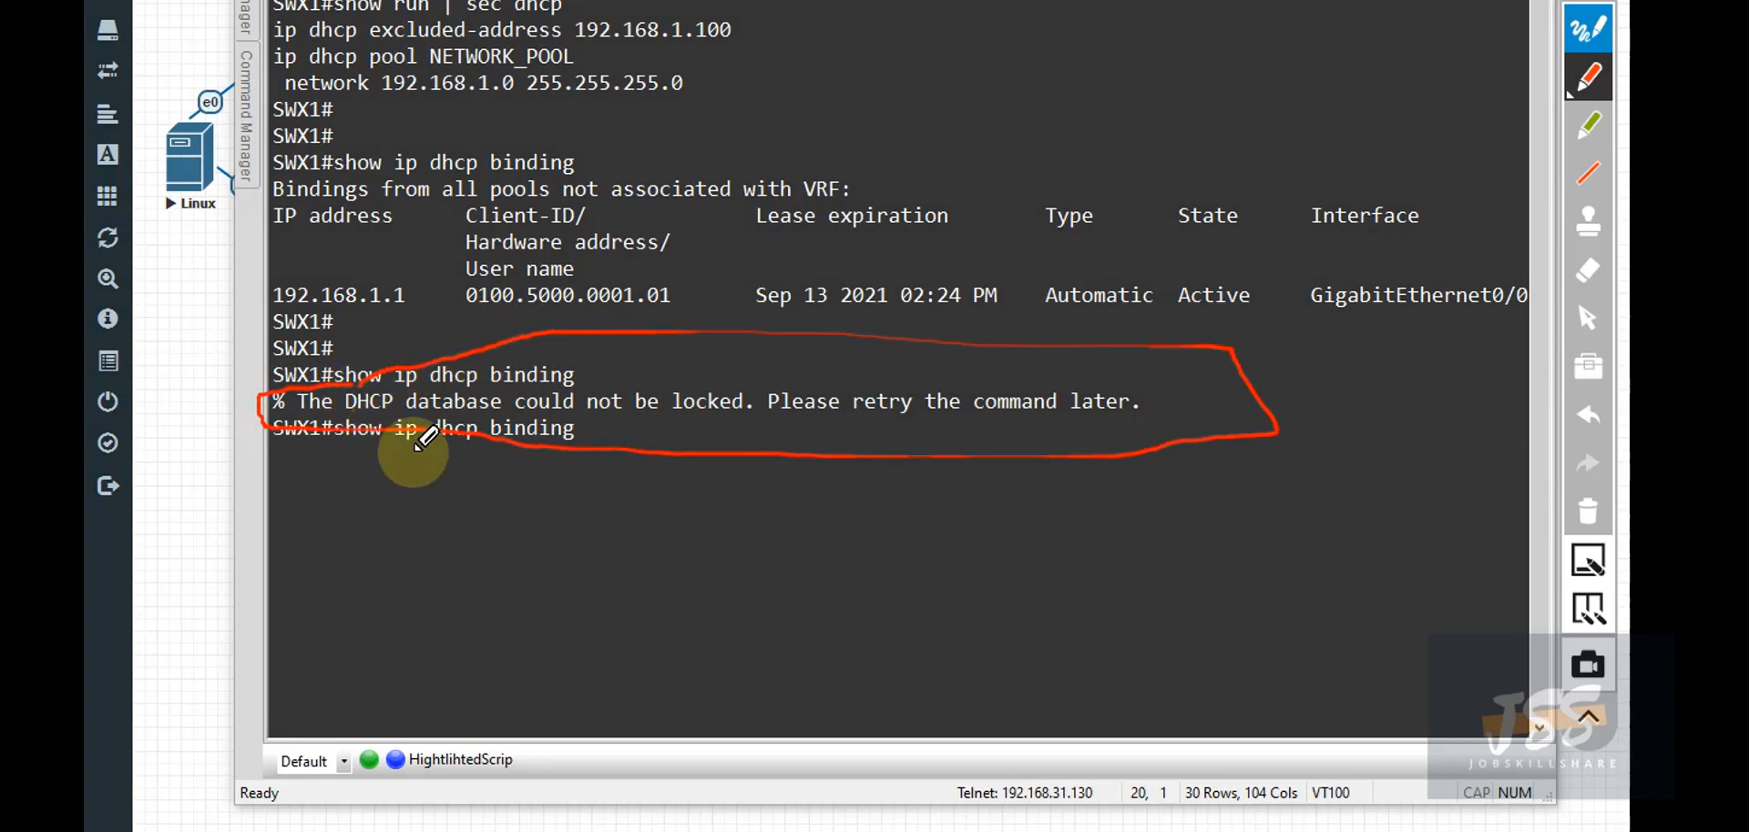